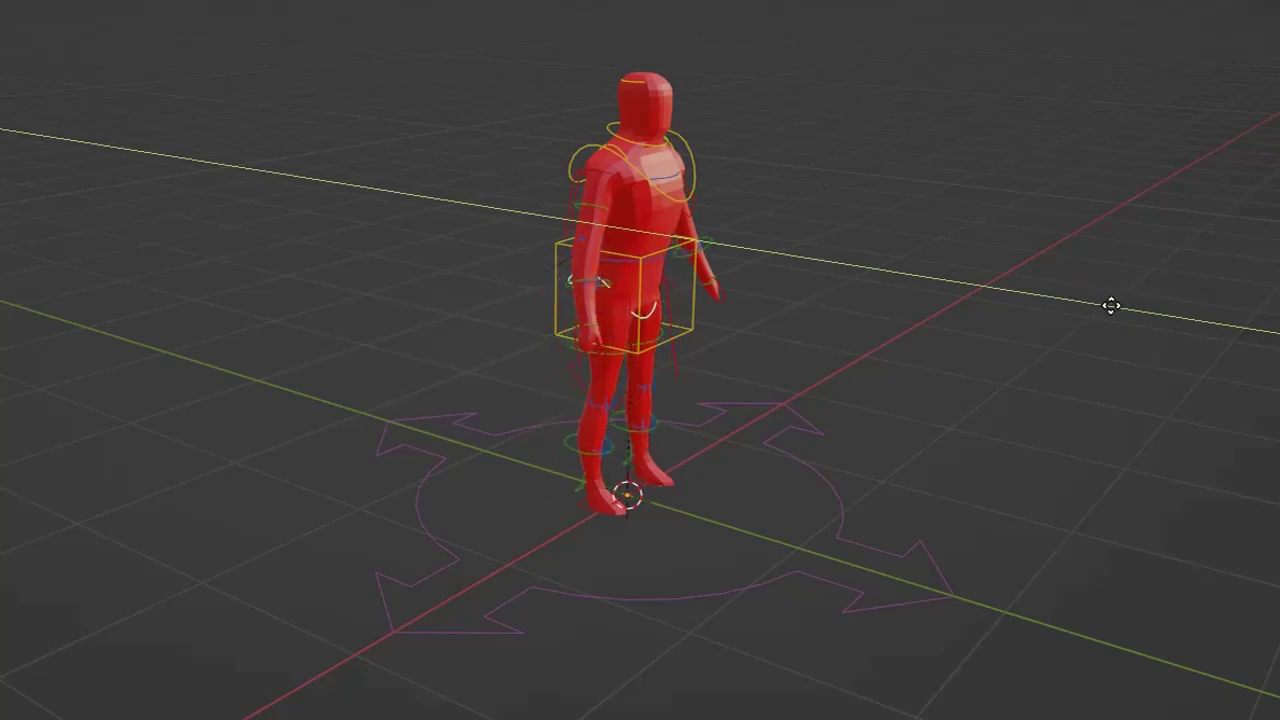
Try posing the rigged character by moving its torso and foot controls.
click(1080, 296)
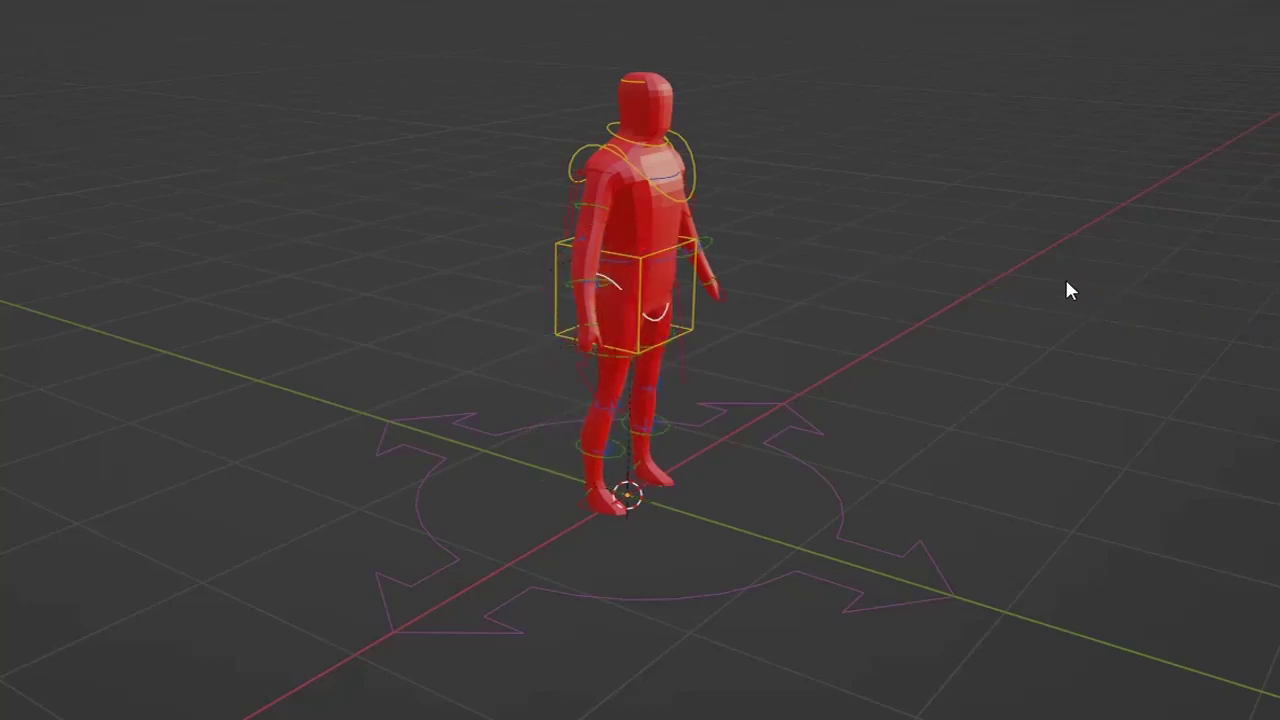
click(583, 505)
middle_drag(909, 348, 615, 403)
mouse_move(666, 384)
mouse_down()
mouse_move(677, 323)
mouse_move(668, 363)
mouse_up()
click(591, 374)
drag(590, 371, 586, 429)
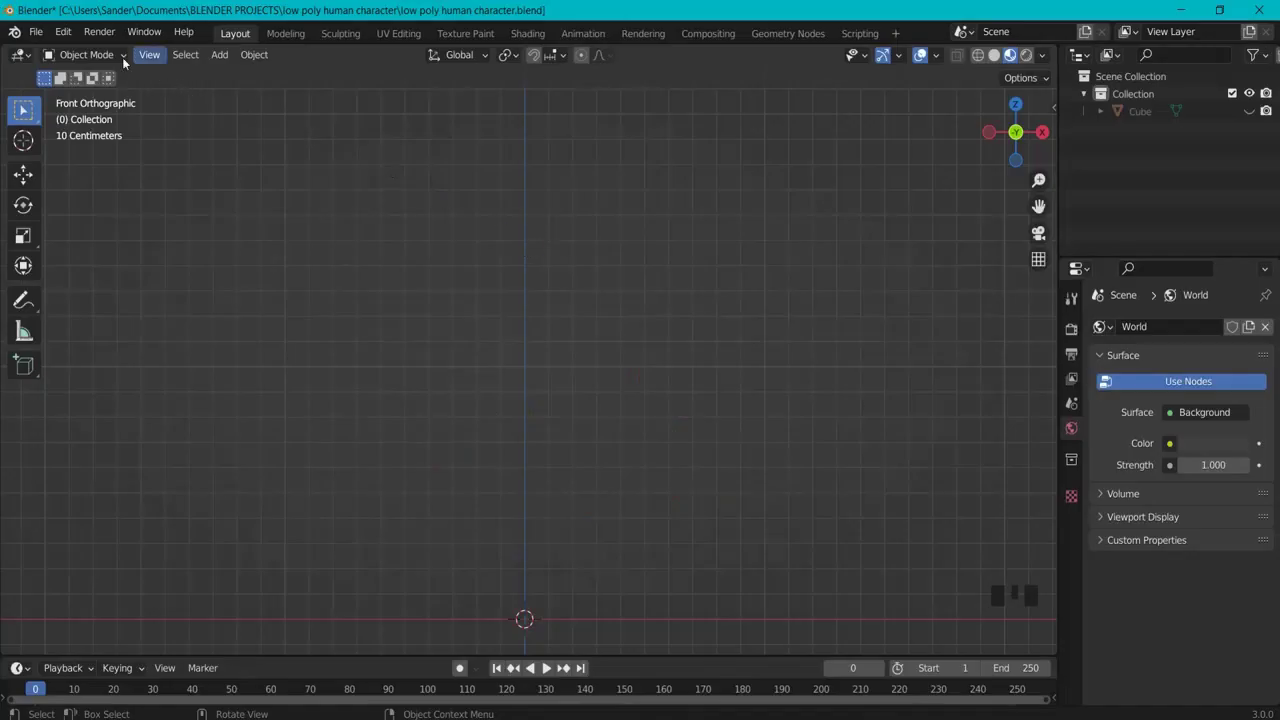
Find the Rigify add-on in the preferences and make sure it is enabled.
click(63, 33)
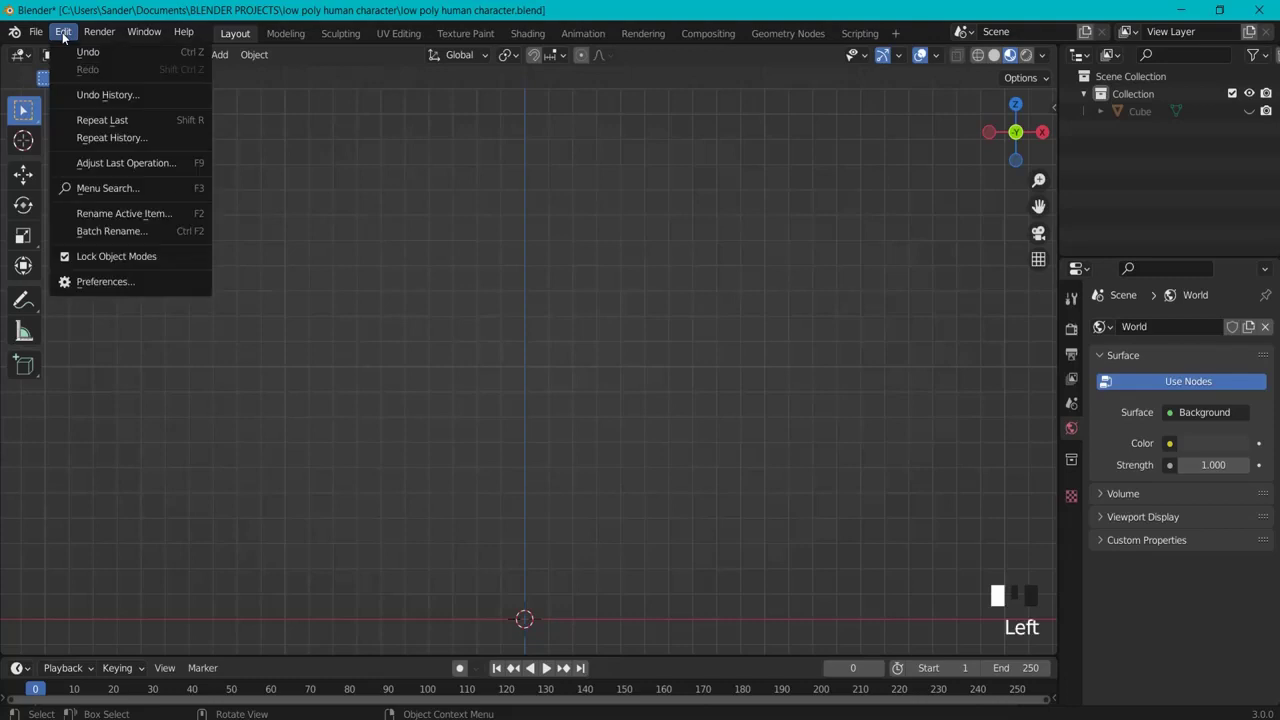
click(91, 278)
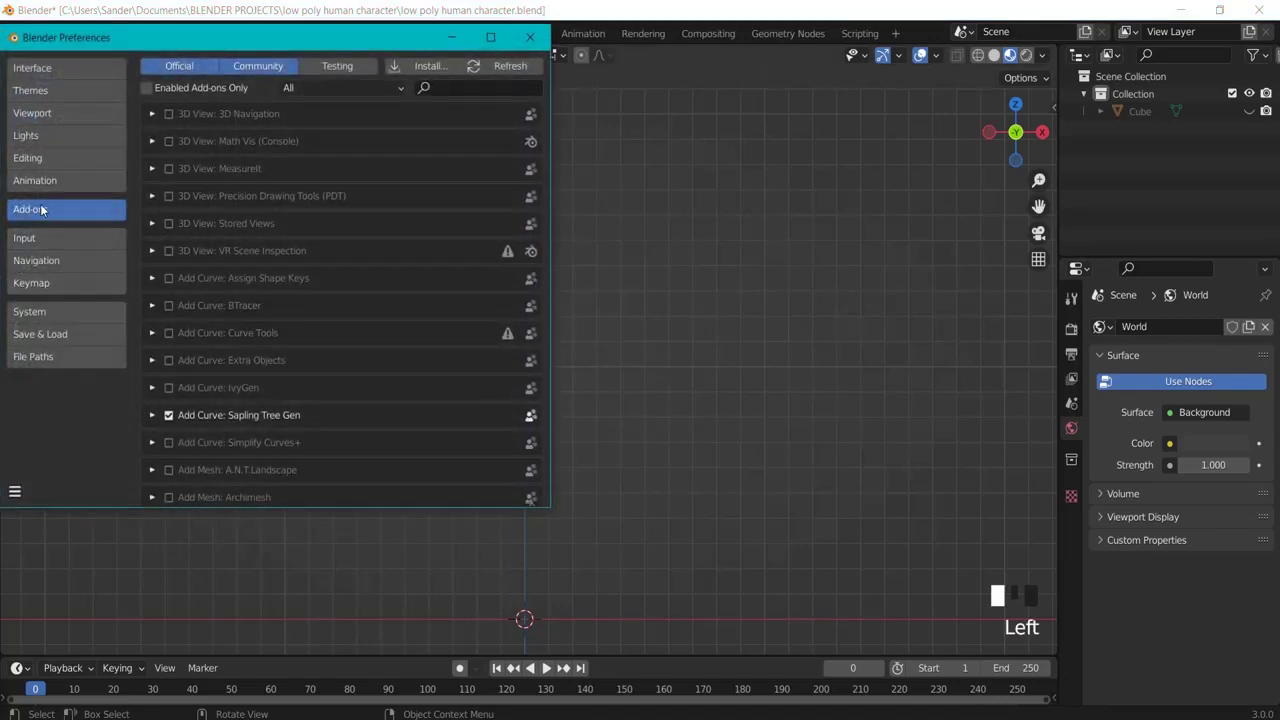
click(462, 87)
text(rigify)
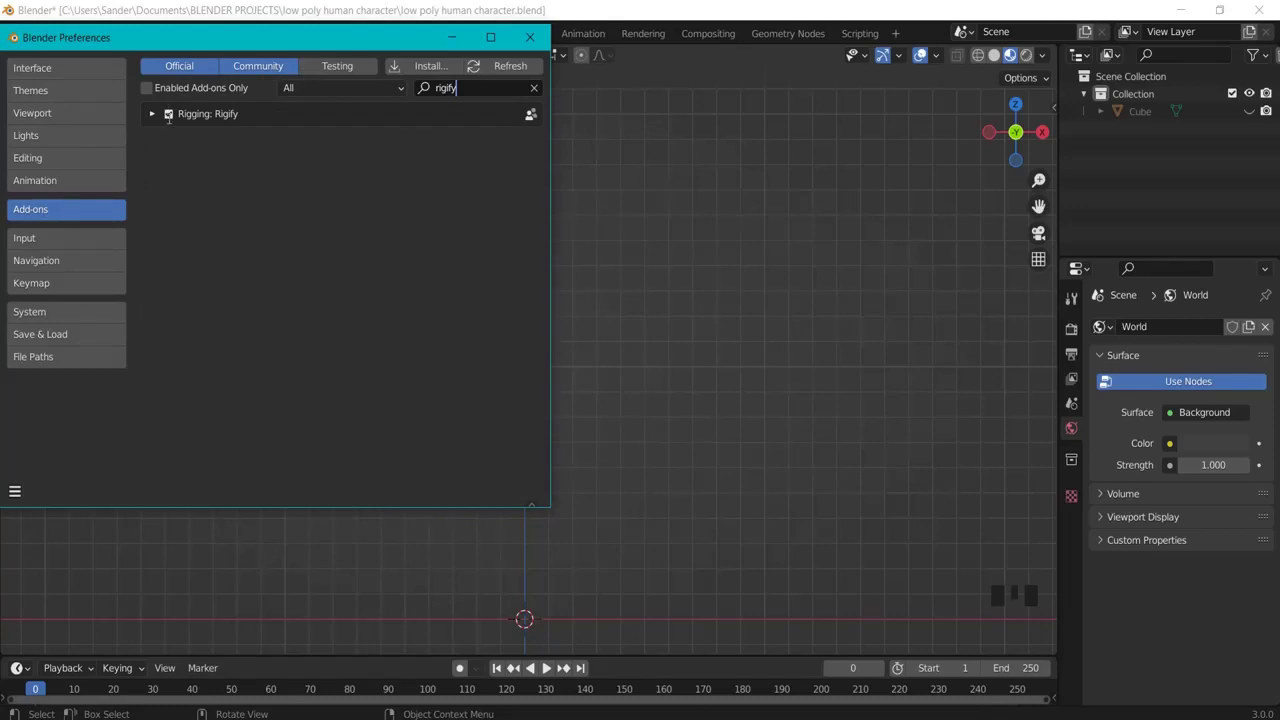
click(530, 37)
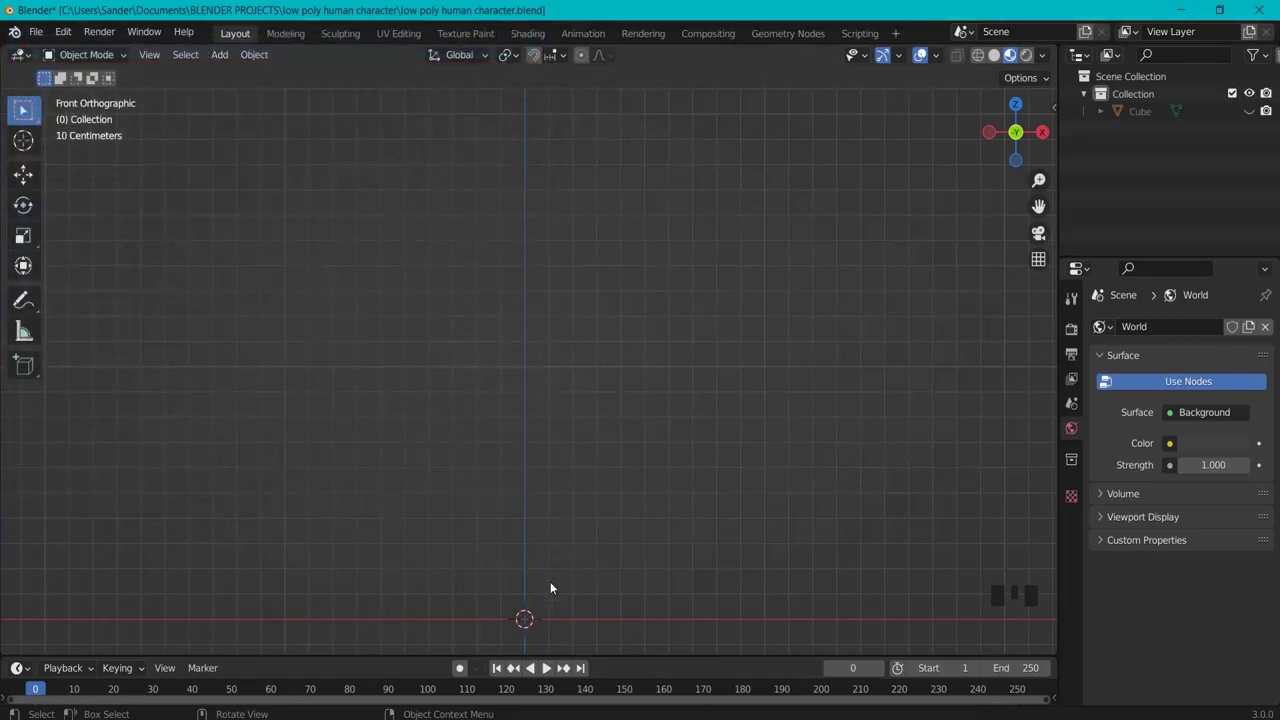
Add a Human (Meta-Rig) armature to the scene.
key(shift+a)
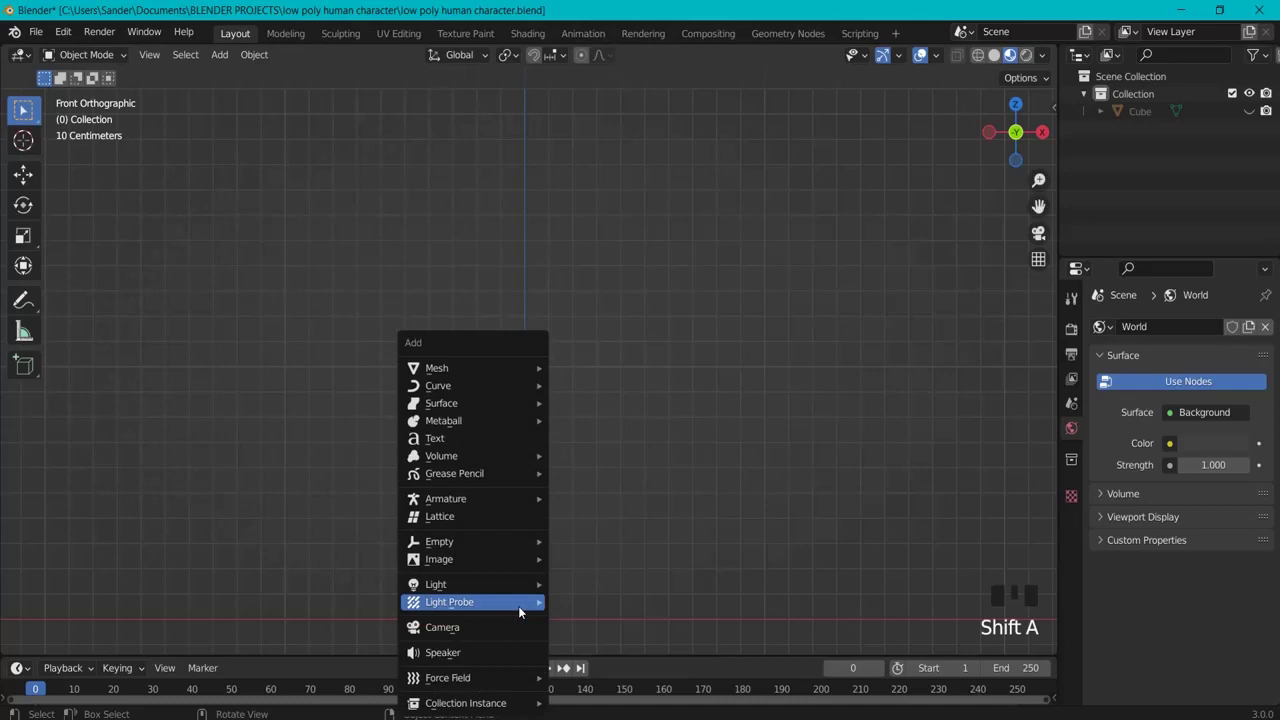
mouse_move(485, 507)
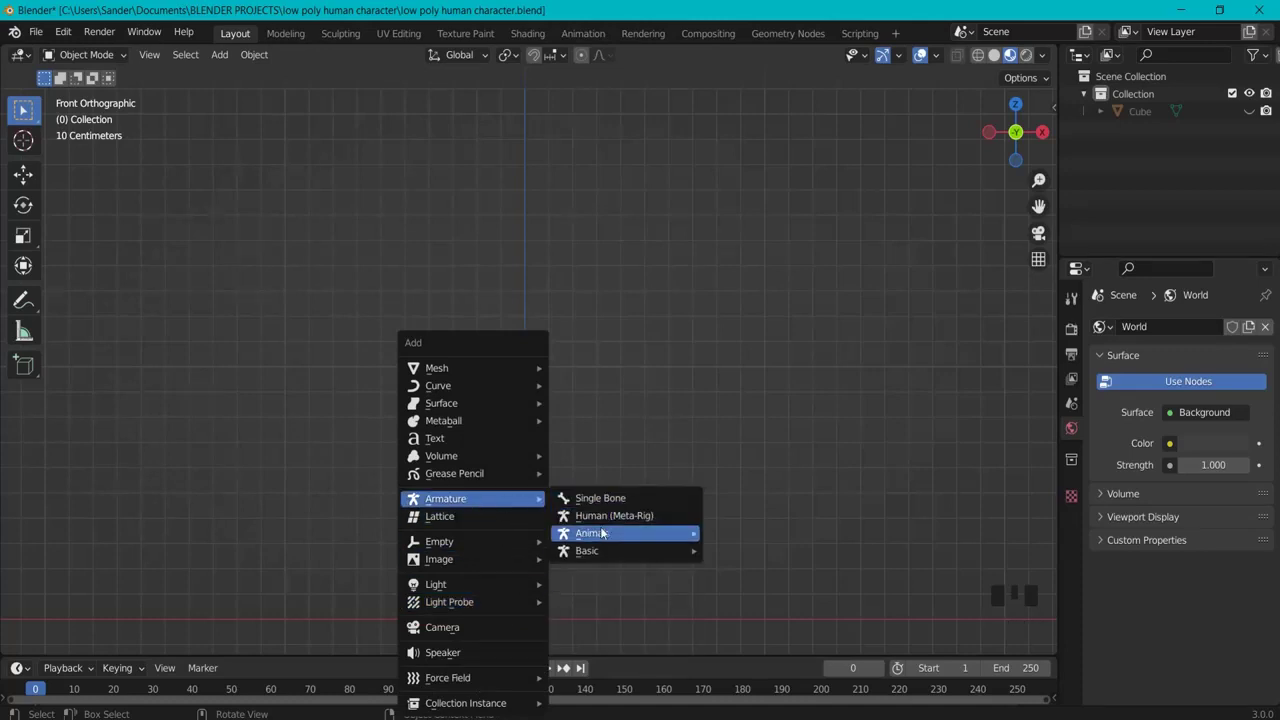
mouse_move(603, 534)
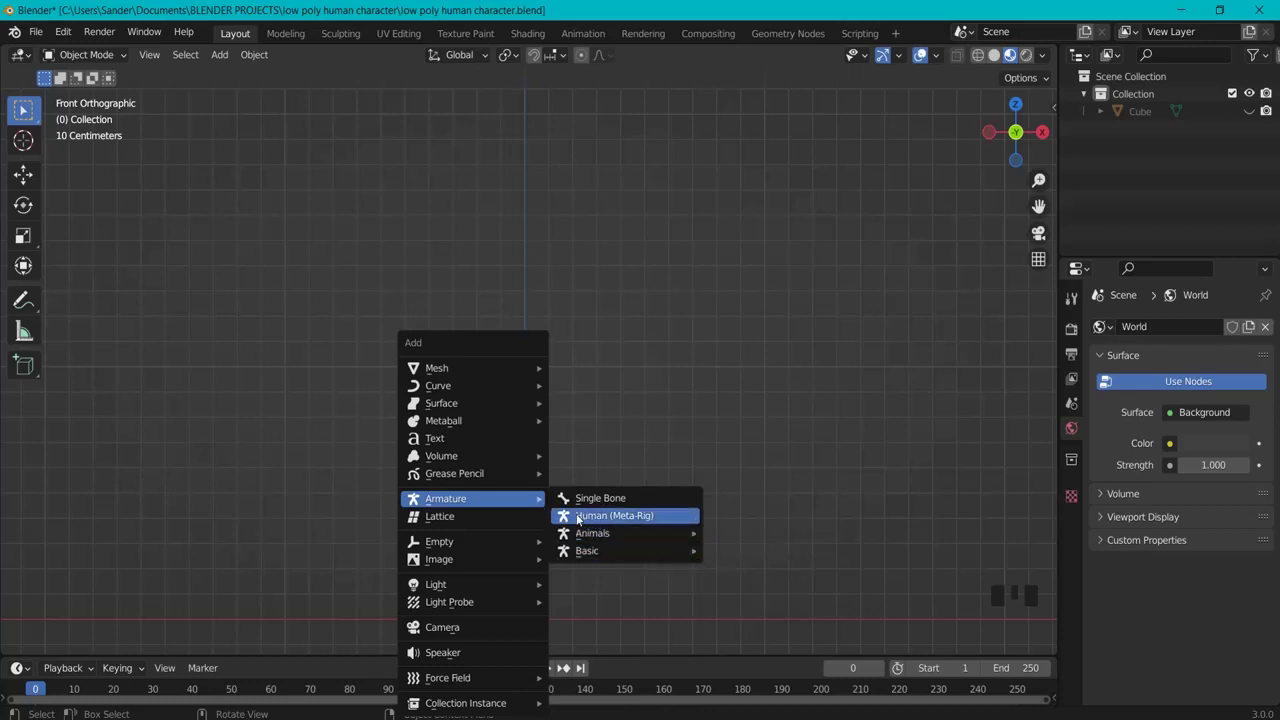
click(578, 519)
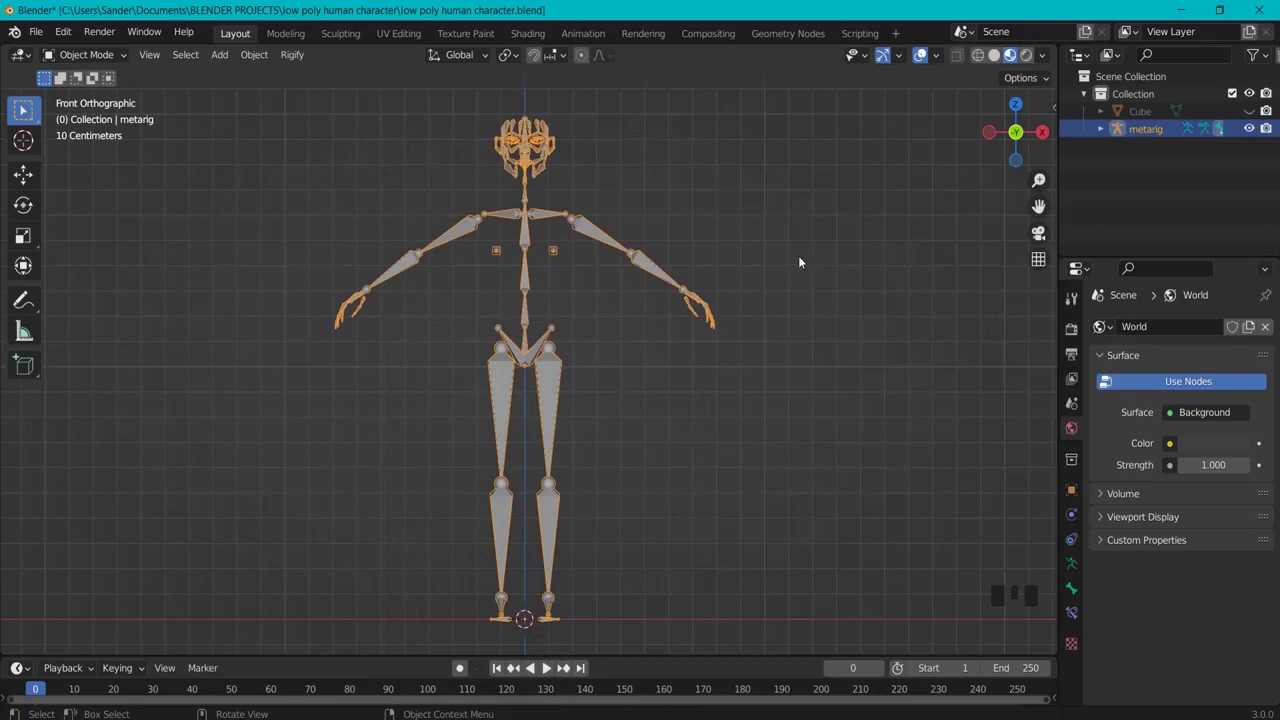
Inspect the human meta-rig's face and hand bones from several angles and delete the armature.
middle_drag(799, 262, 734, 331)
click(475, 175)
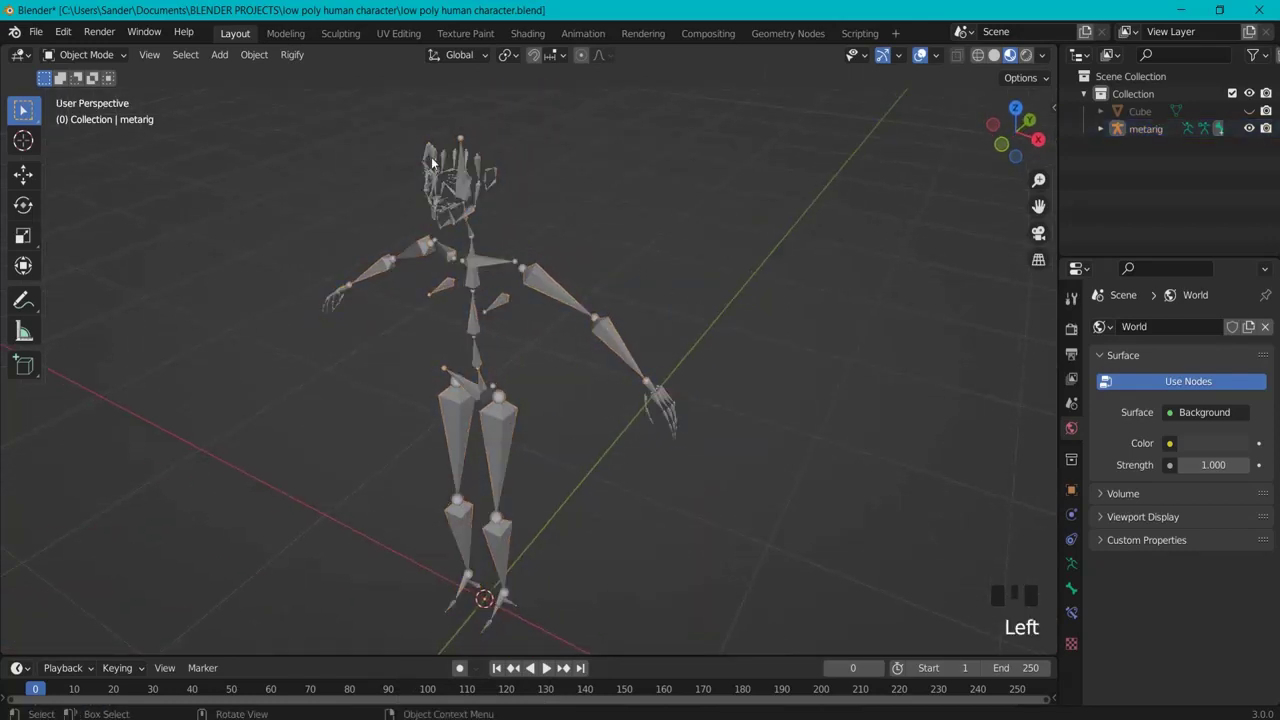
click(445, 183)
middle_drag(715, 428, 654, 401)
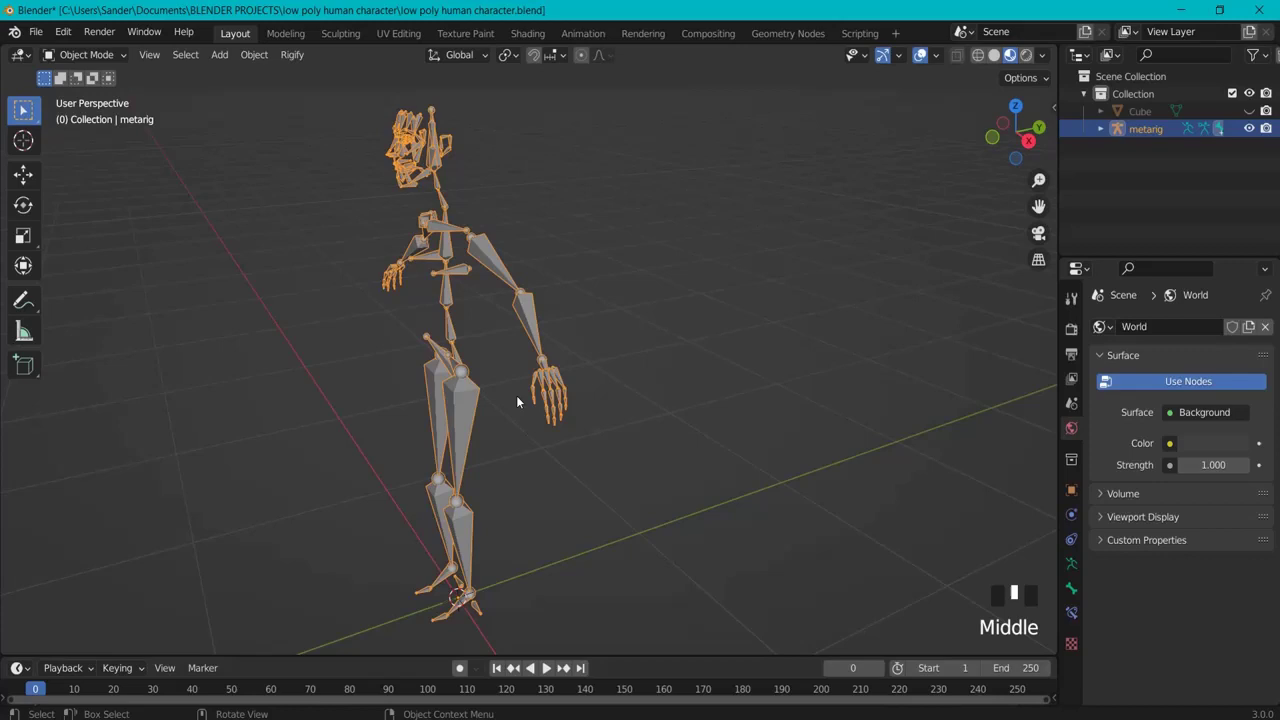
middle_drag(560, 400, 642, 399)
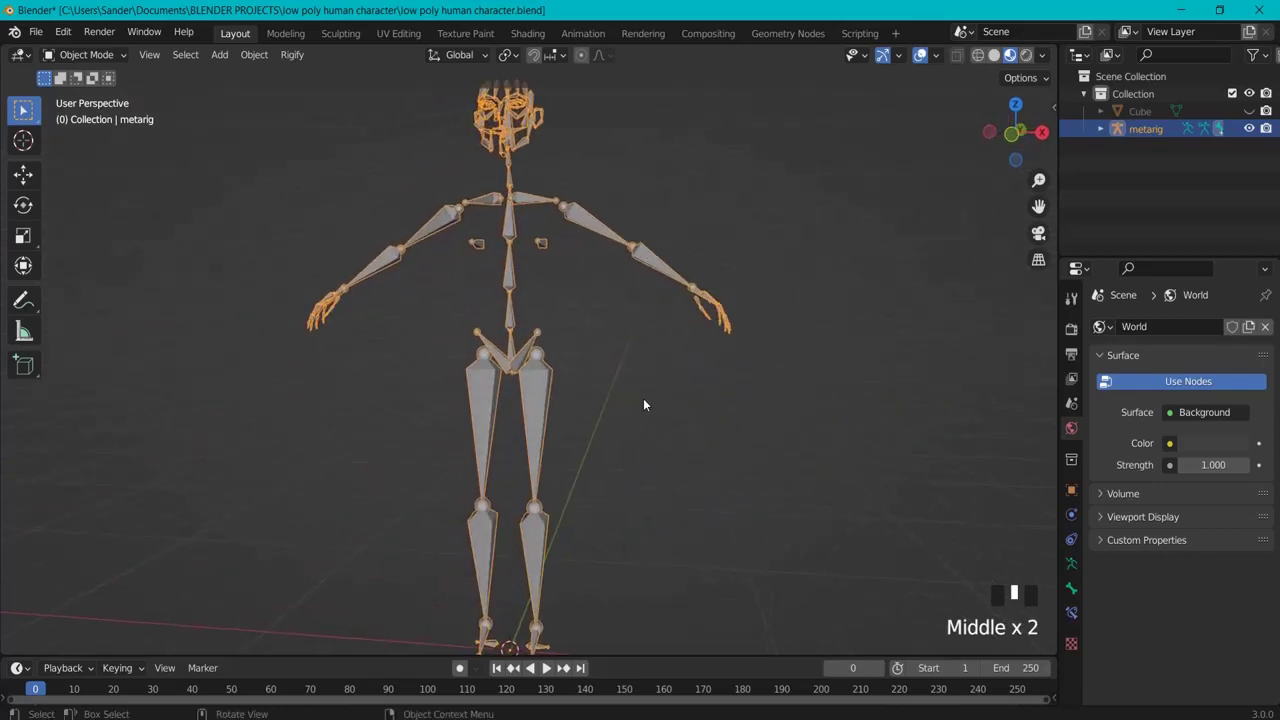
key(KP_1)
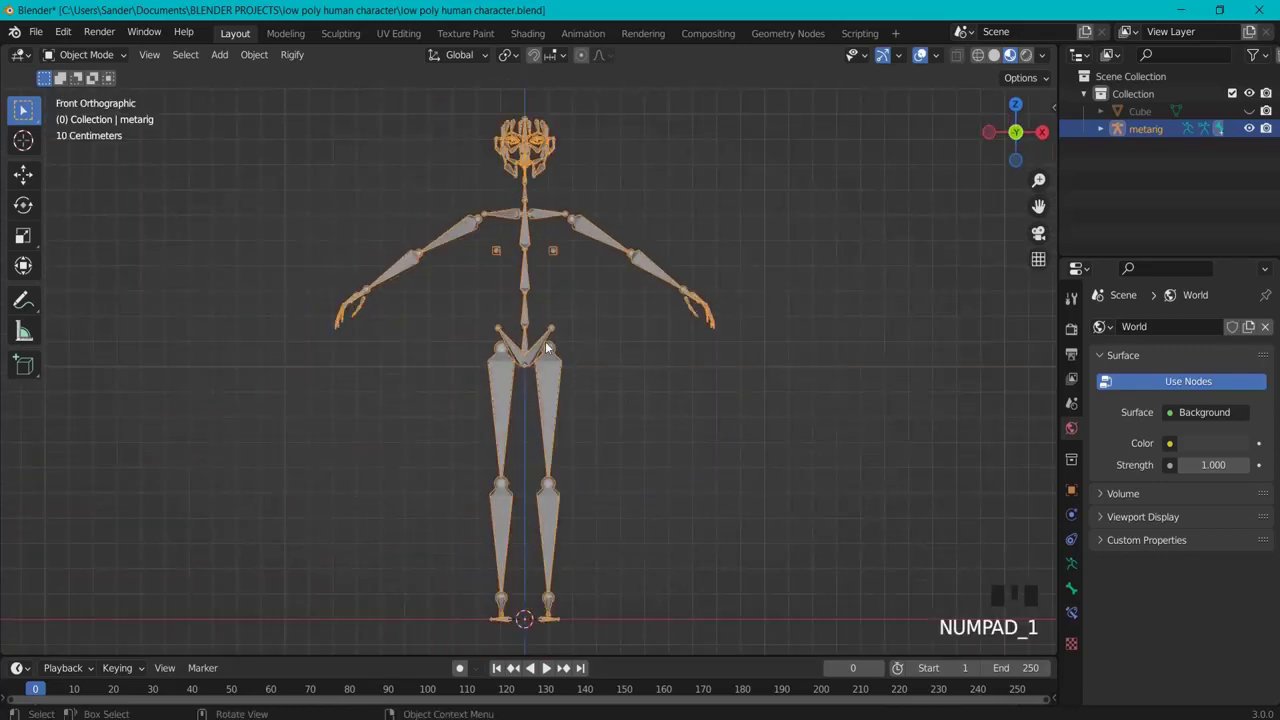
click(562, 368)
key(Delete)
Add a Cat (Meta-Rig) armature as an animal rig example and delete it.
key(shift+a)
mouse_move(557, 370)
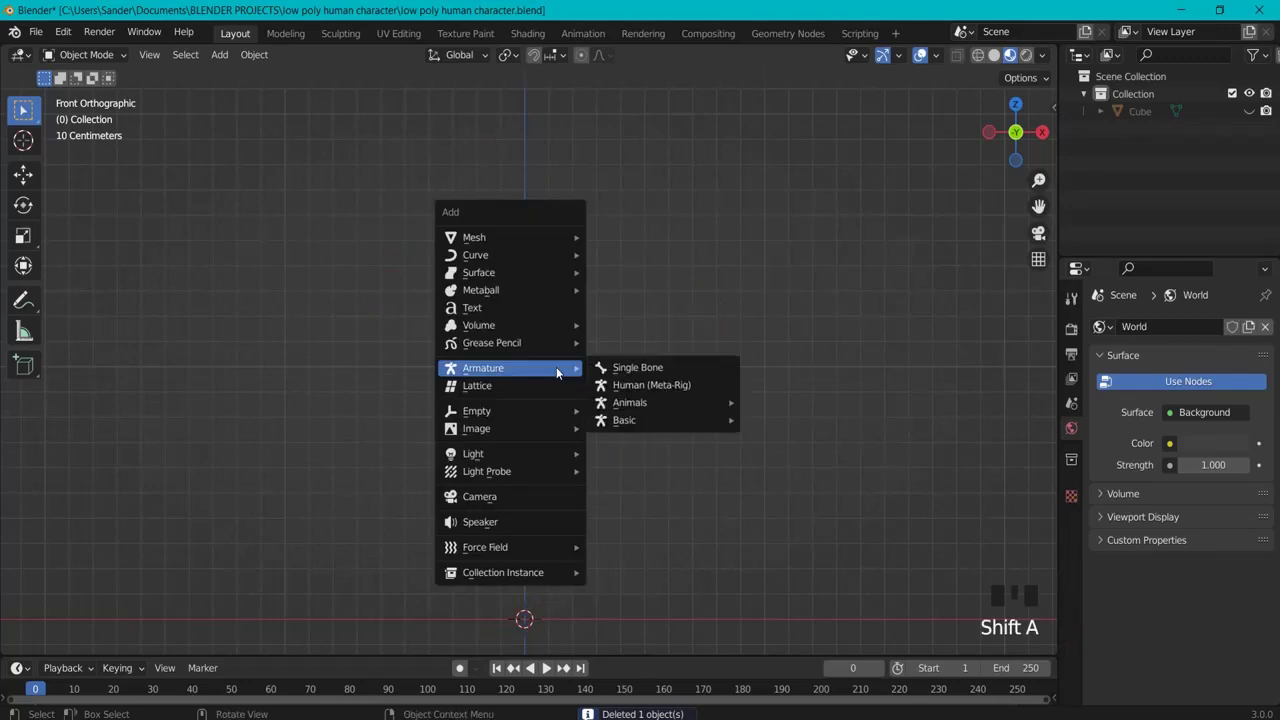
mouse_move(635, 403)
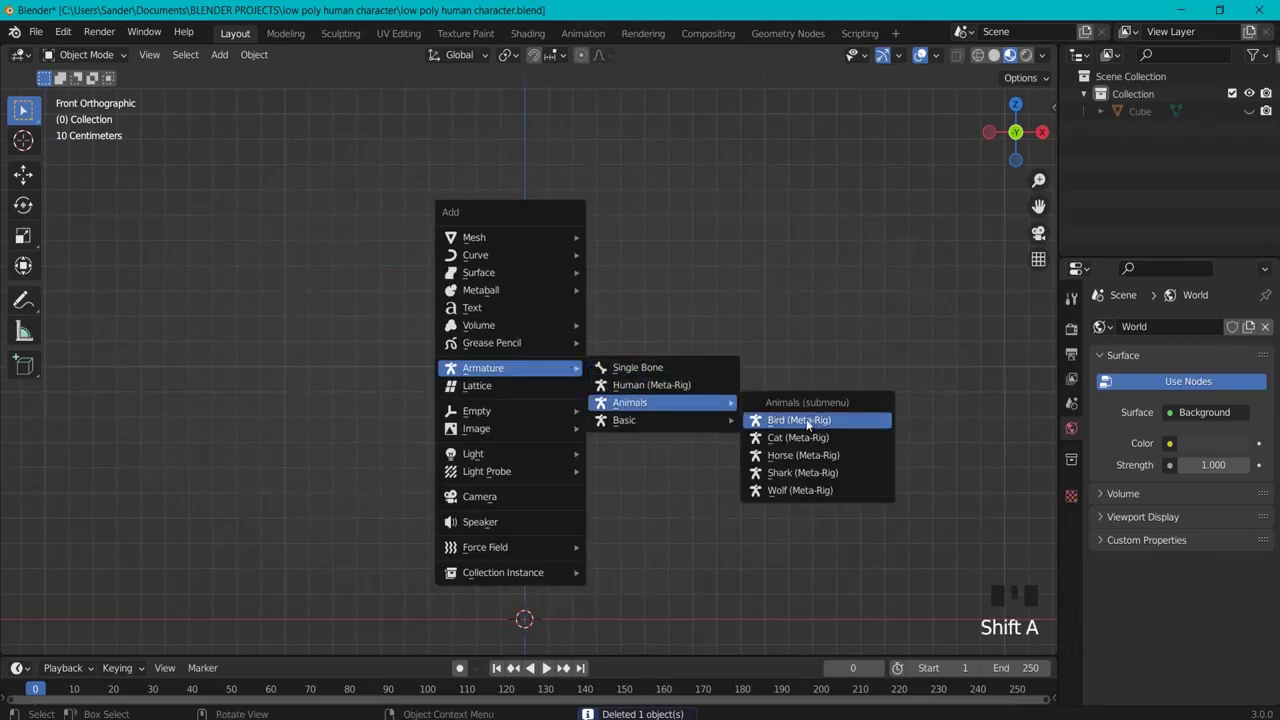
click(798, 437)
middle_drag(695, 533, 560, 574)
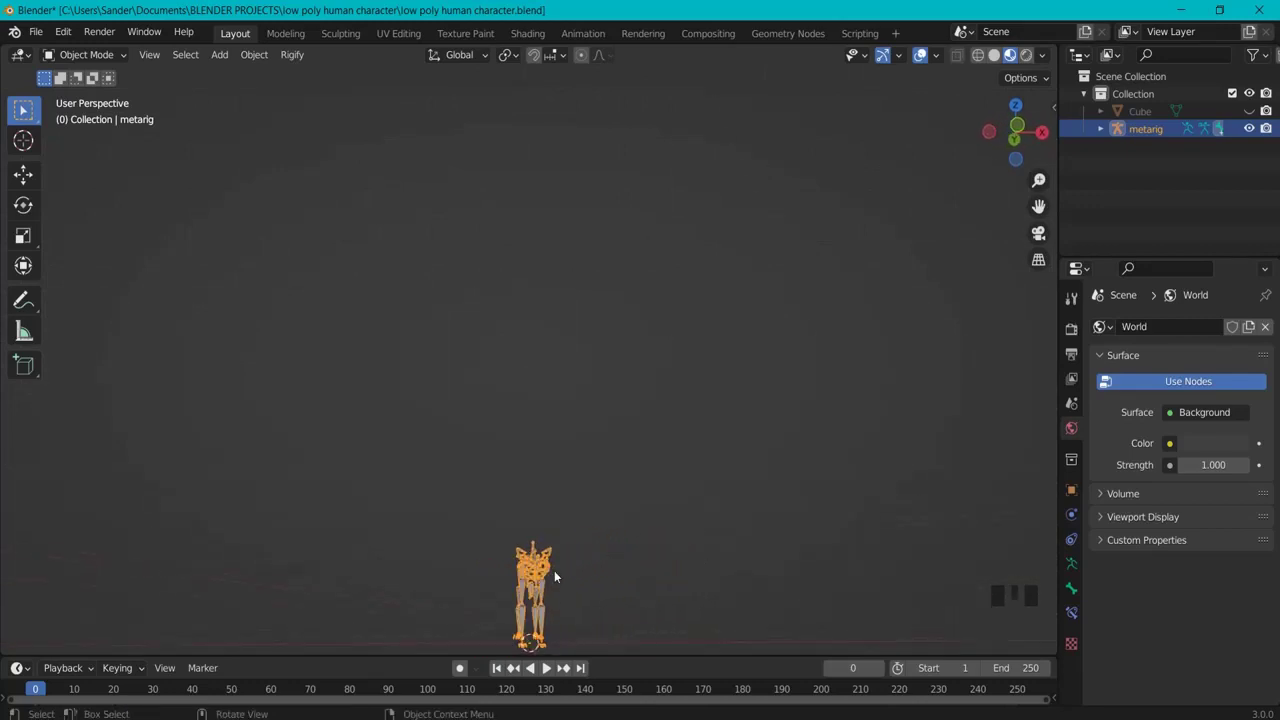
scroll(551, 557, down, 2)
key(Delete)
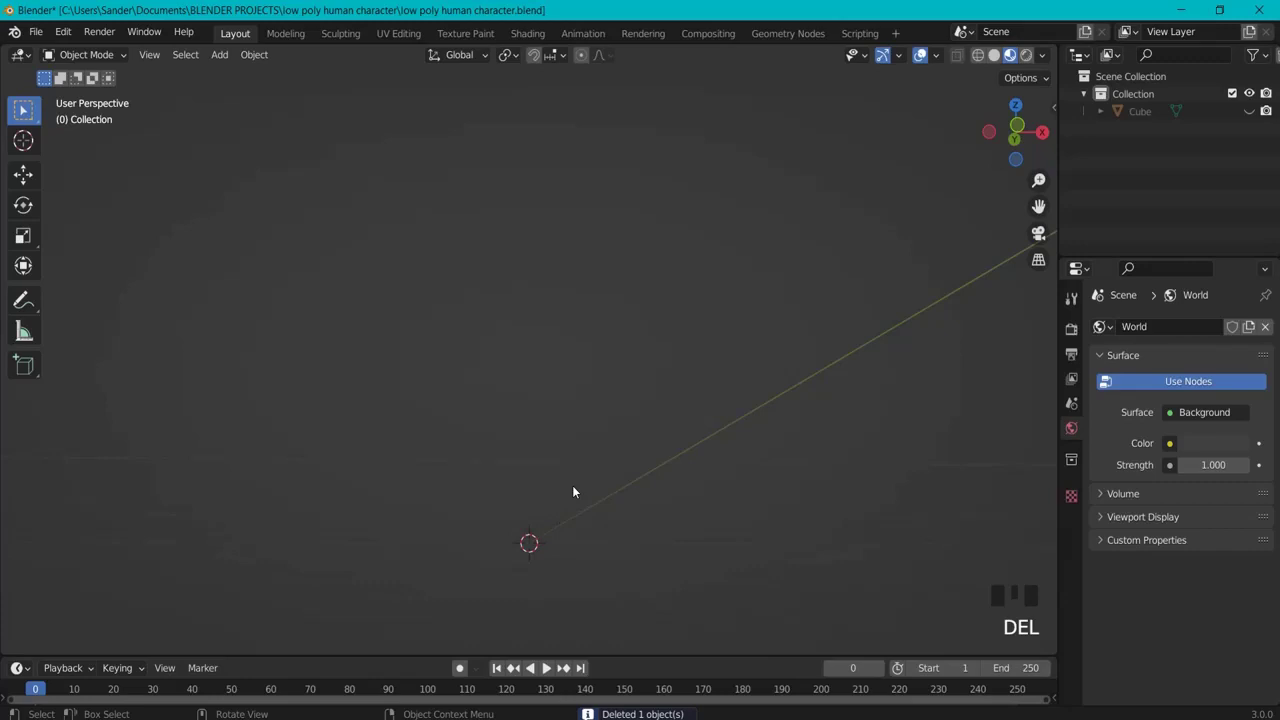
Add a Basic Human (Meta-Rig) armature at the scene origin and look over its simplified bones.
key(KP_1)
scroll(589, 543, up, 4)
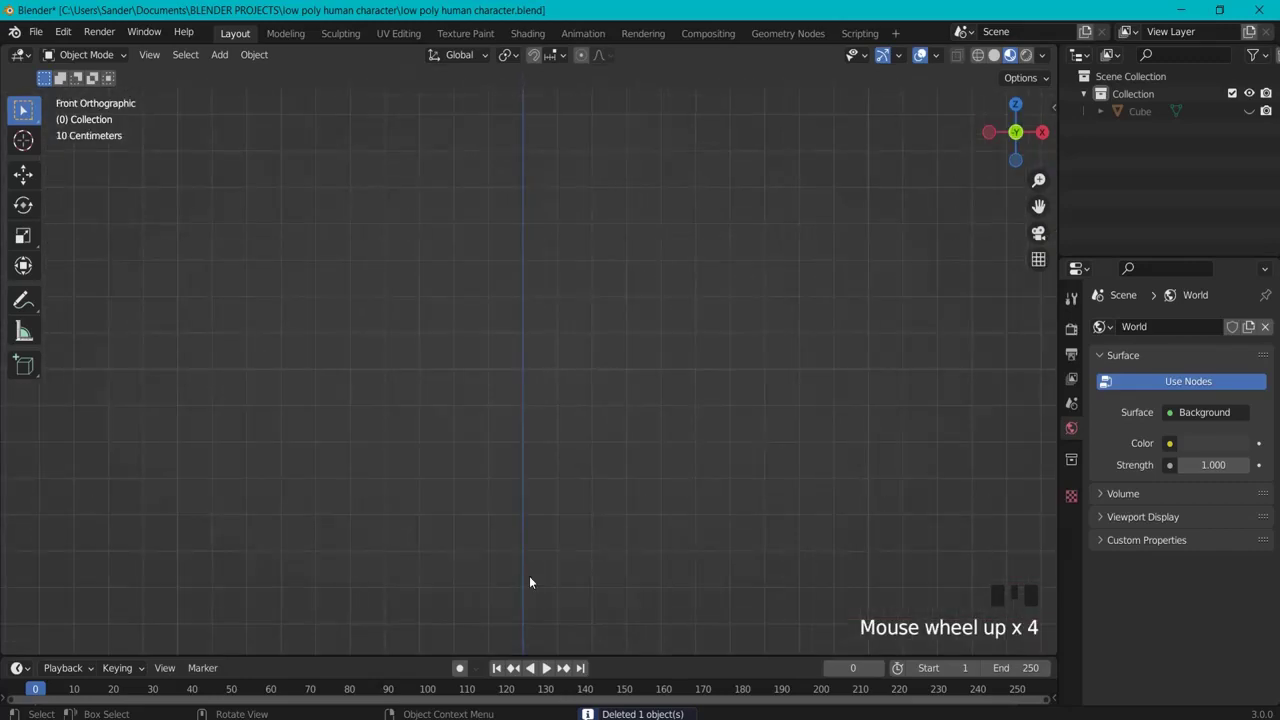
shift+middle_drag(529, 583, 566, 353)
key(shift+a)
mouse_move(552, 490)
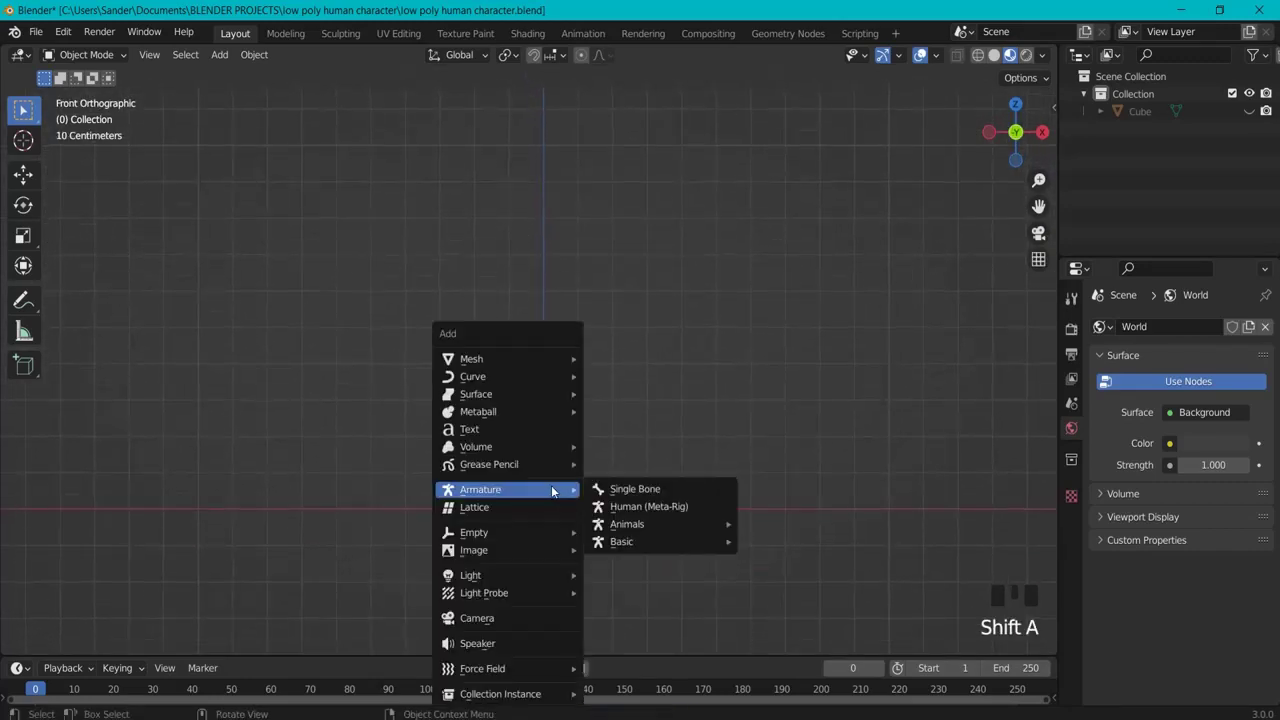
mouse_move(629, 541)
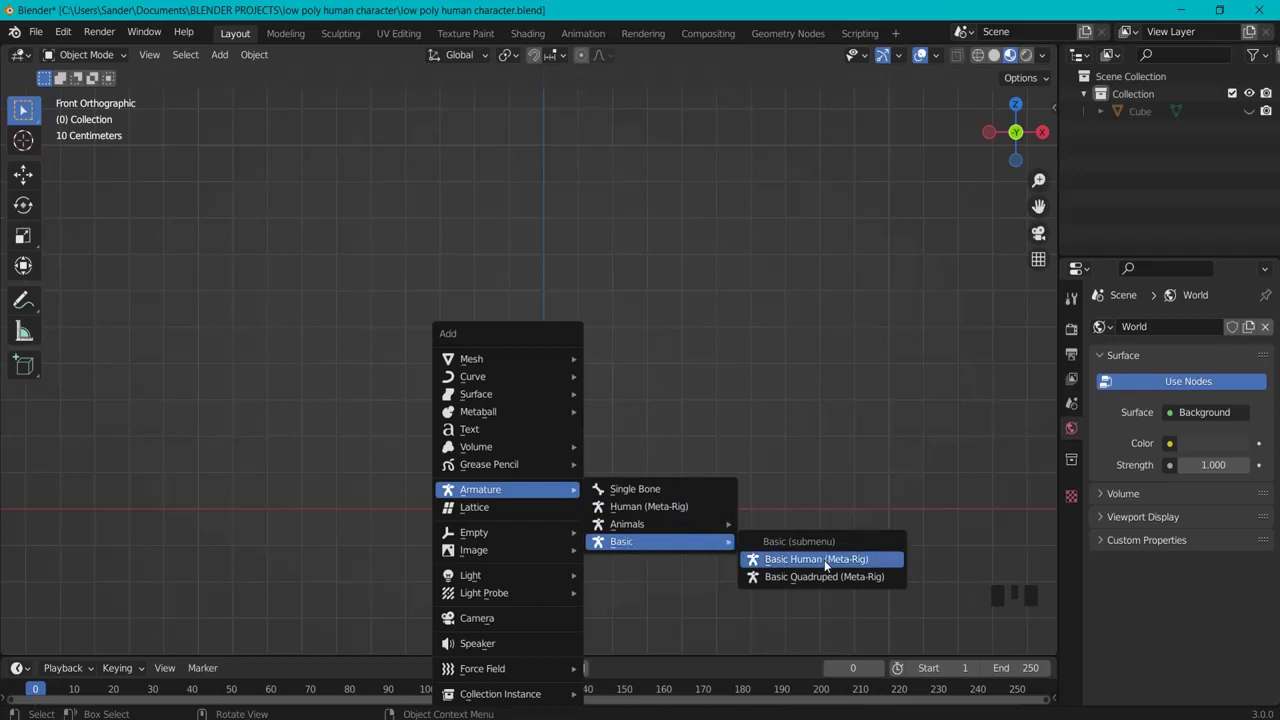
click(783, 563)
scroll(677, 345, down, 4)
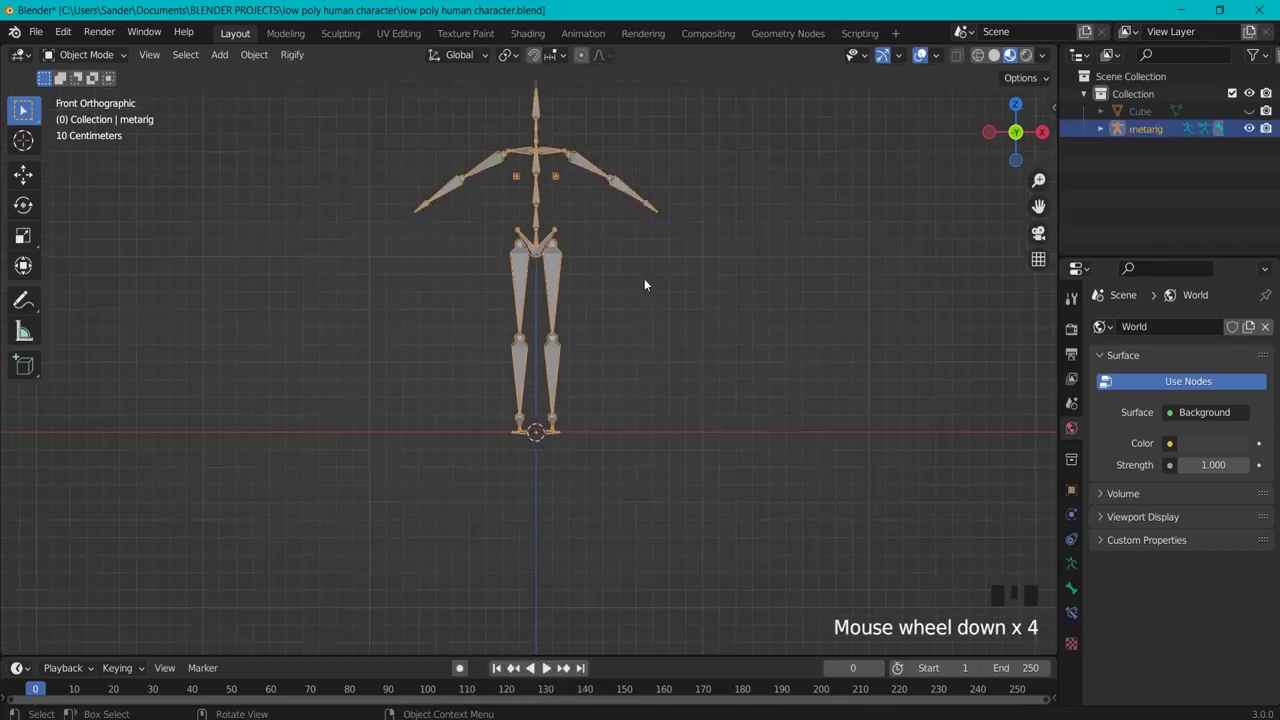
shift+middle_drag(646, 283, 573, 338)
scroll(628, 330, down, 1)
scroll(640, 320, up, 2)
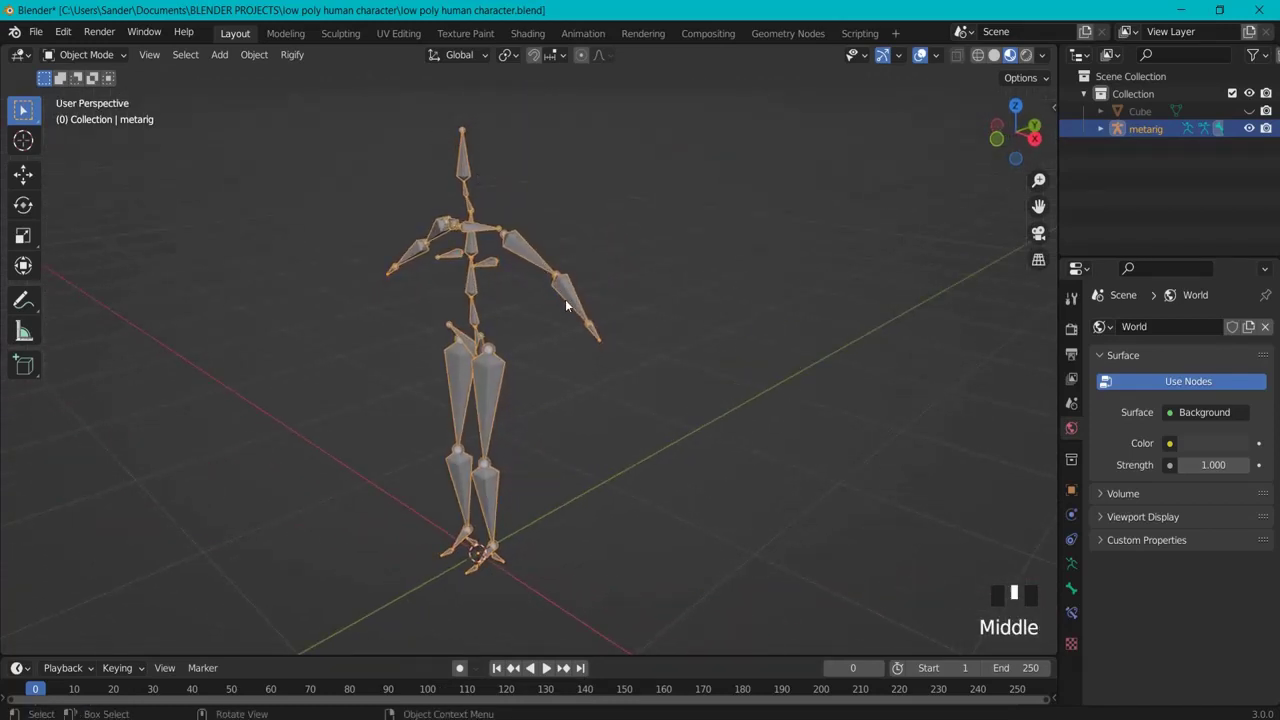
click(592, 333)
Unhide the red character mesh and show it together with the meta-rig in front view.
key(KP_1)
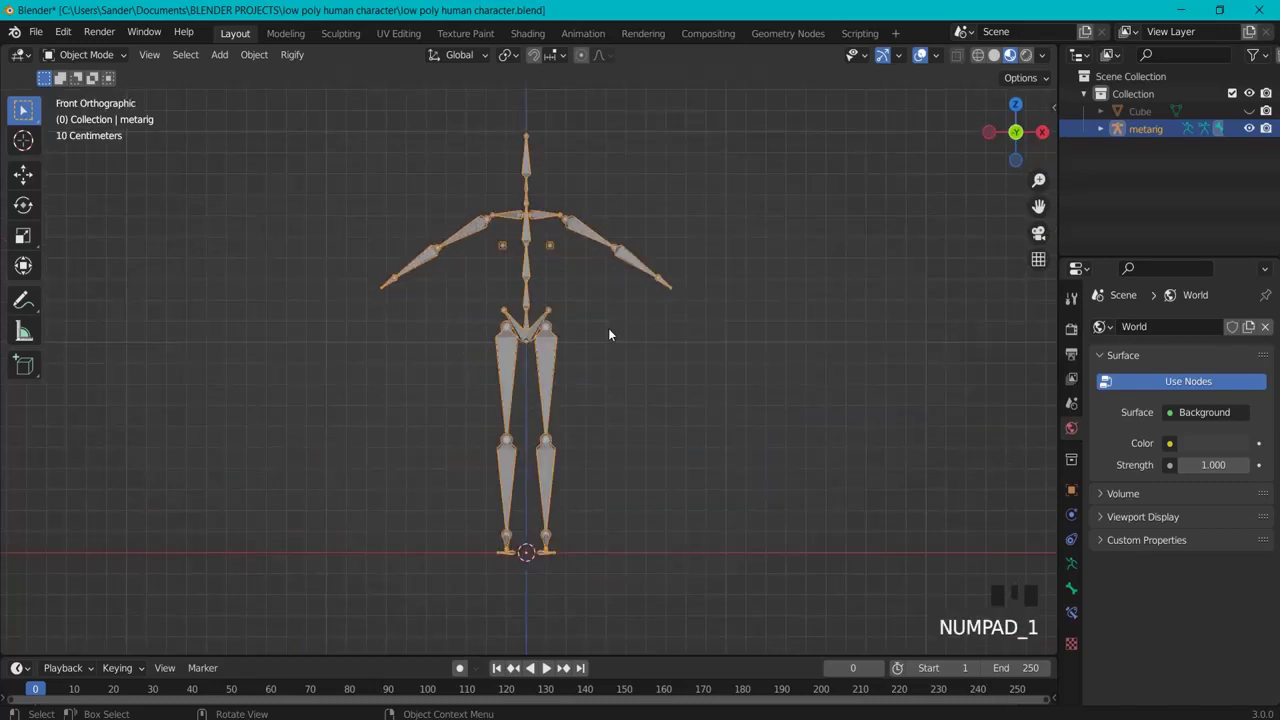
key(alt+h)
key(less)
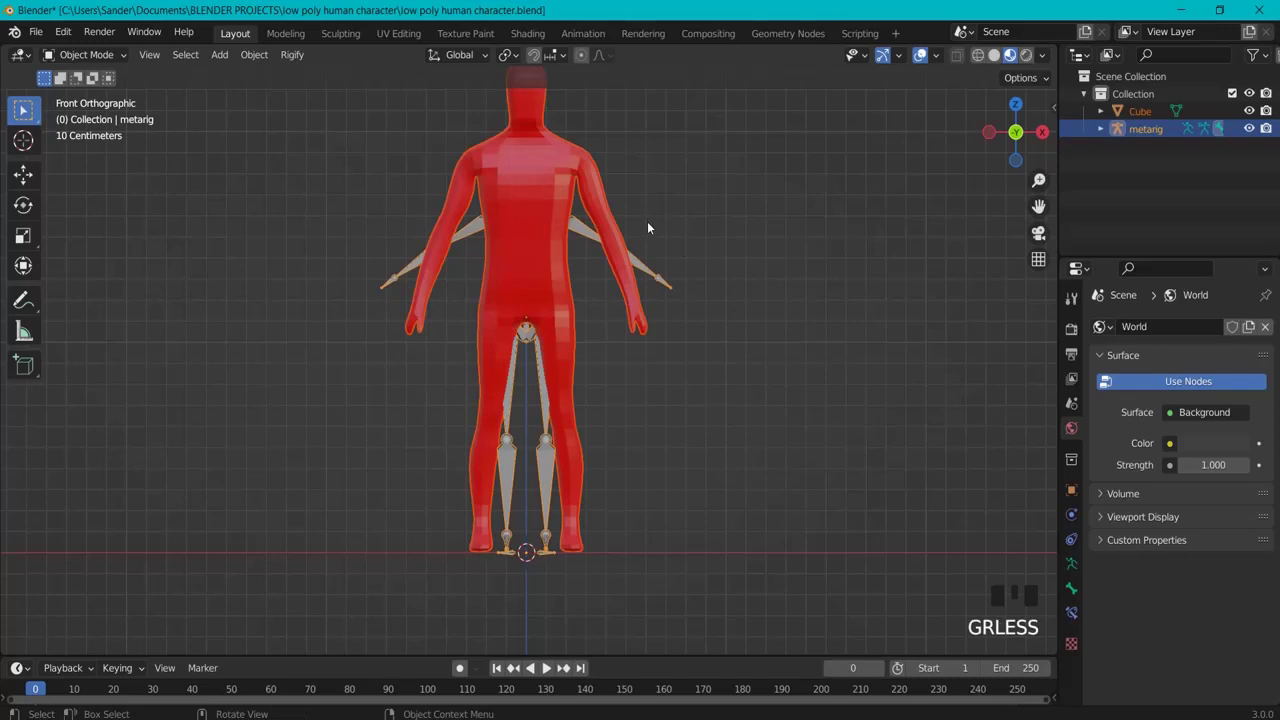
shift+middle_drag(670, 193, 714, 266)
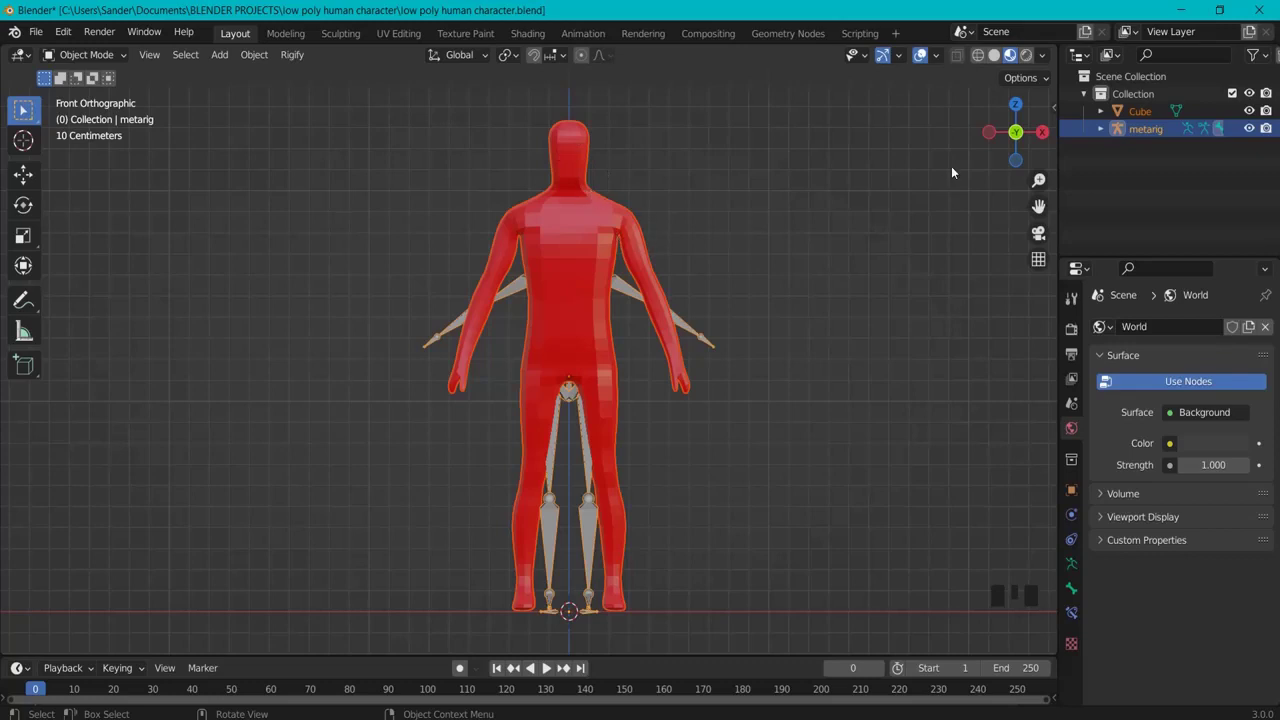
Set the meta-rig's viewport display to In Front so its bones show through the character mesh.
click(622, 290)
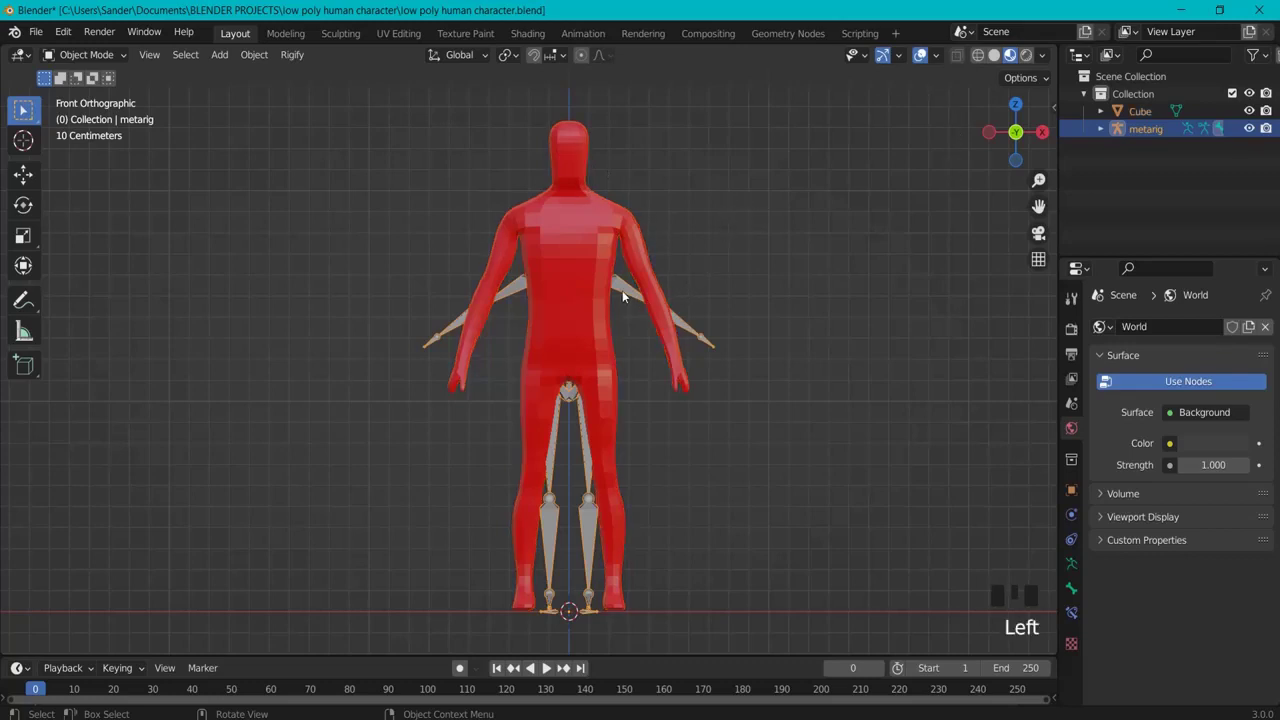
click(1071, 565)
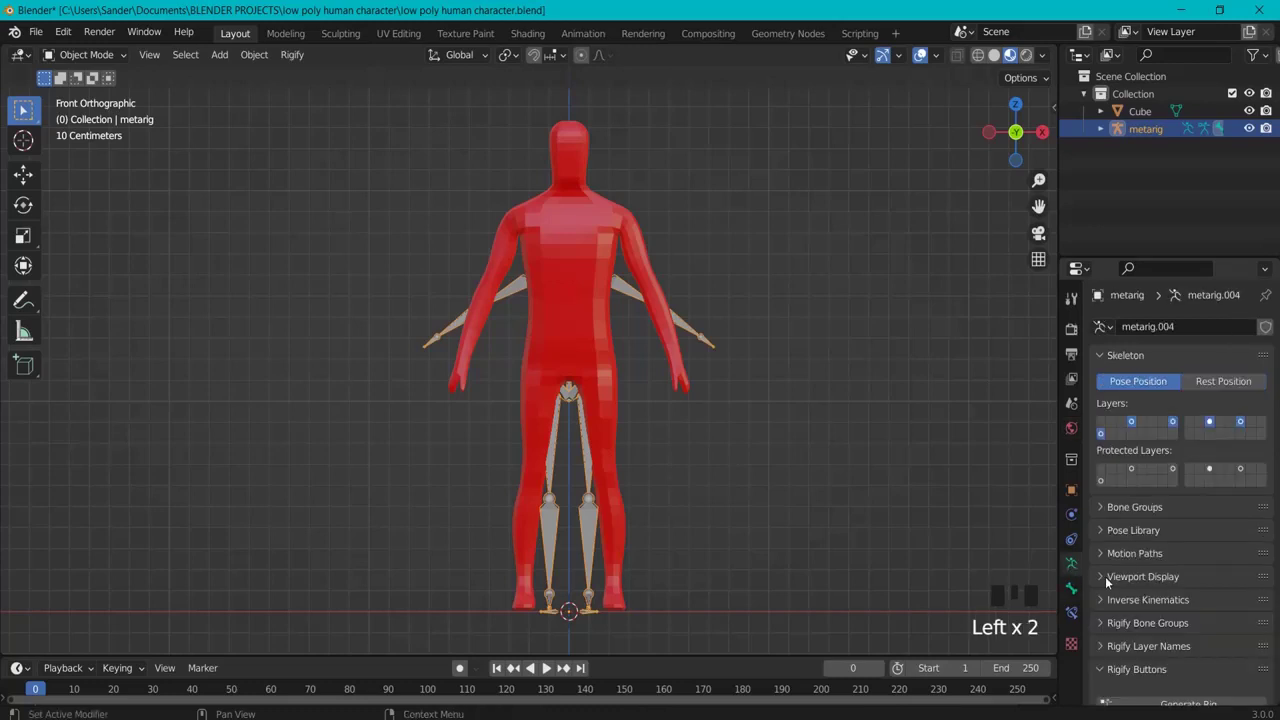
click(1105, 576)
scroll(1130, 570, down, 4)
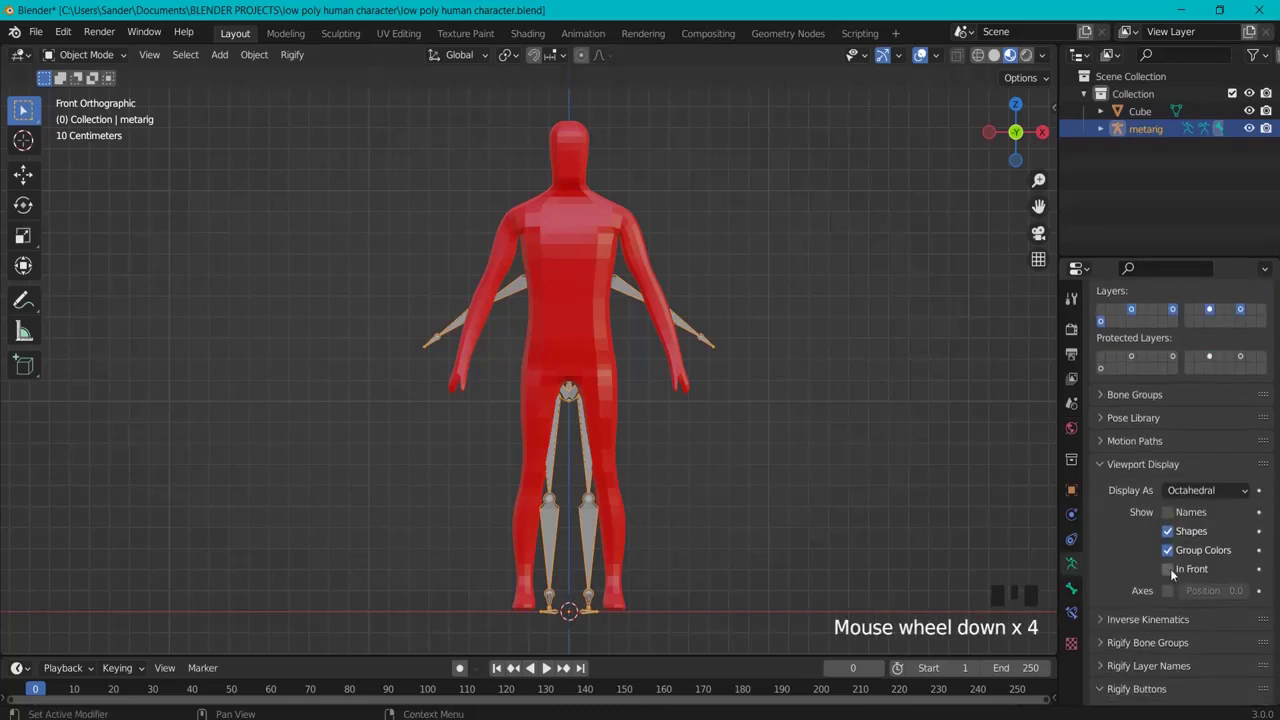
click(1168, 569)
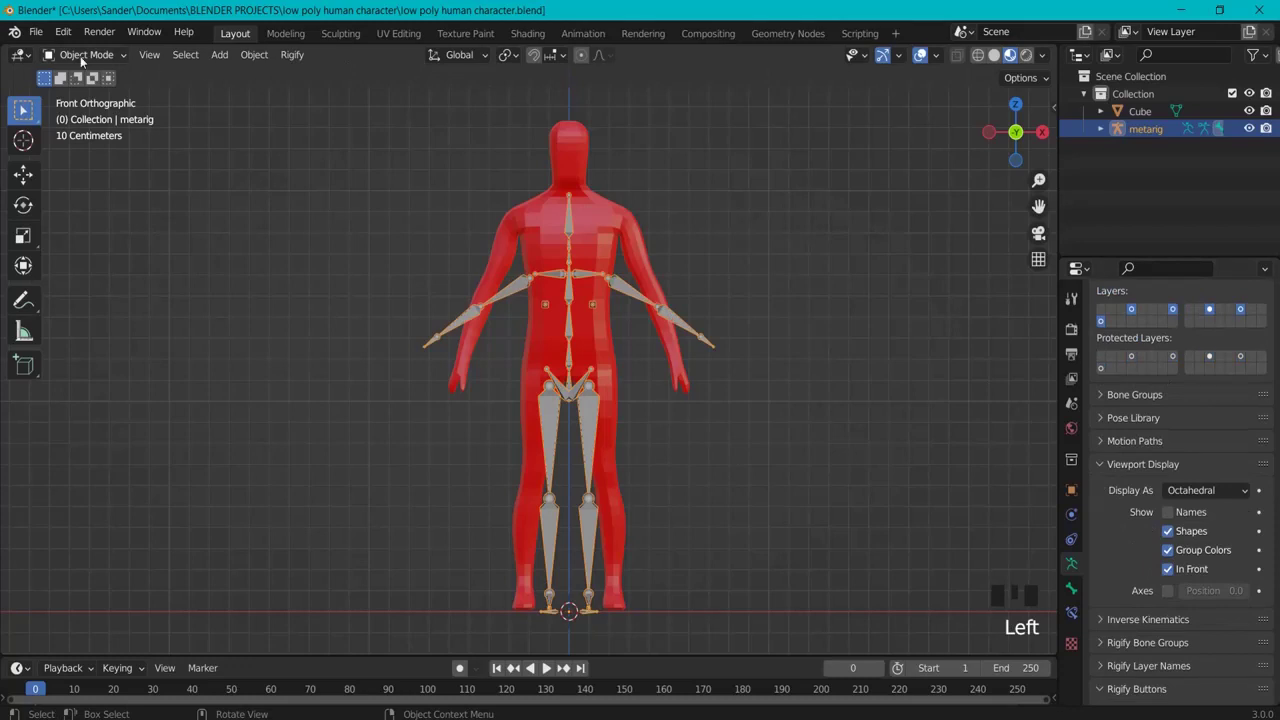
Scale the whole meta-rig up until its head bone reaches the top of the character's head.
click(569, 213)
click(569, 221)
key(s)
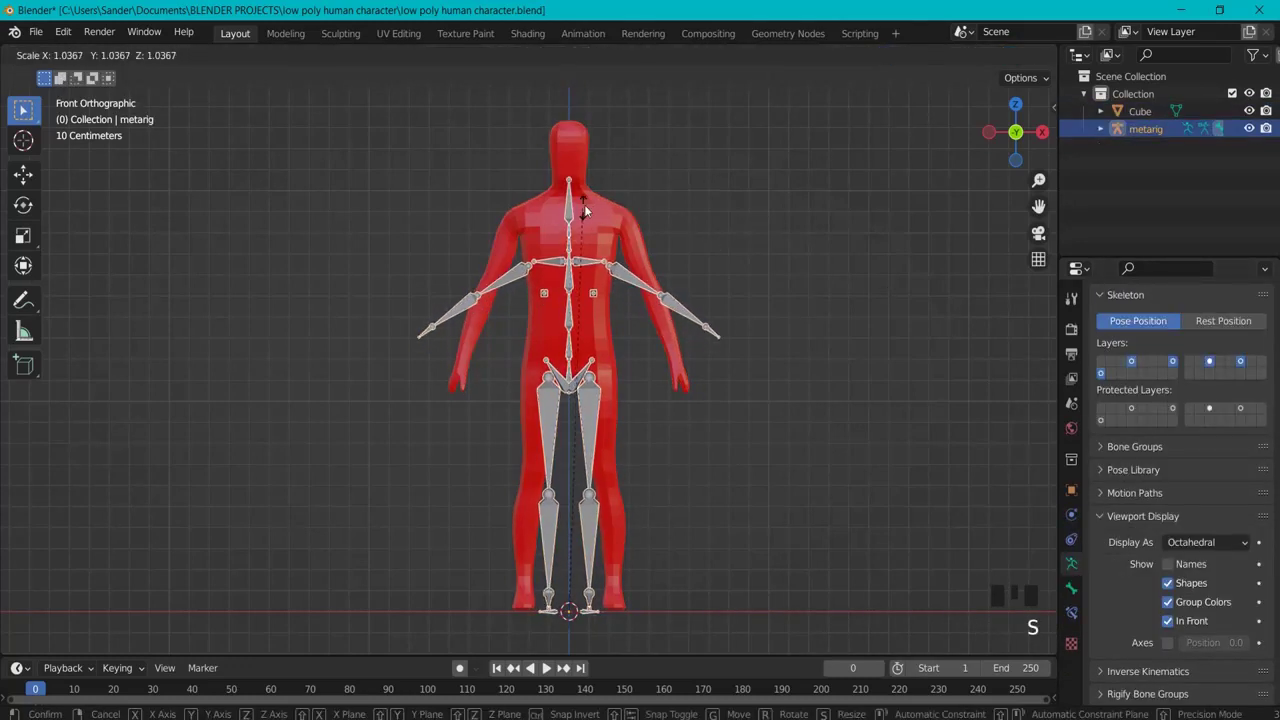
click(675, 173)
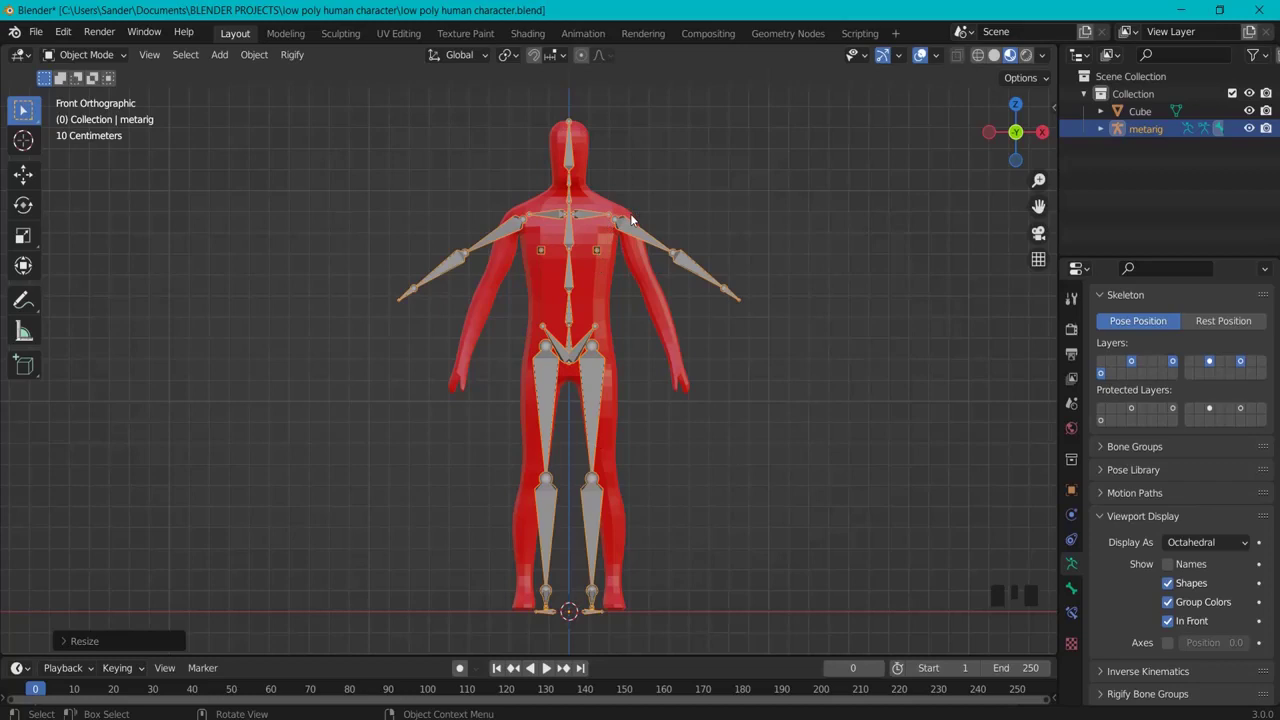
Switch the meta-rig from Object Mode to Edit Mode.
click(110, 56)
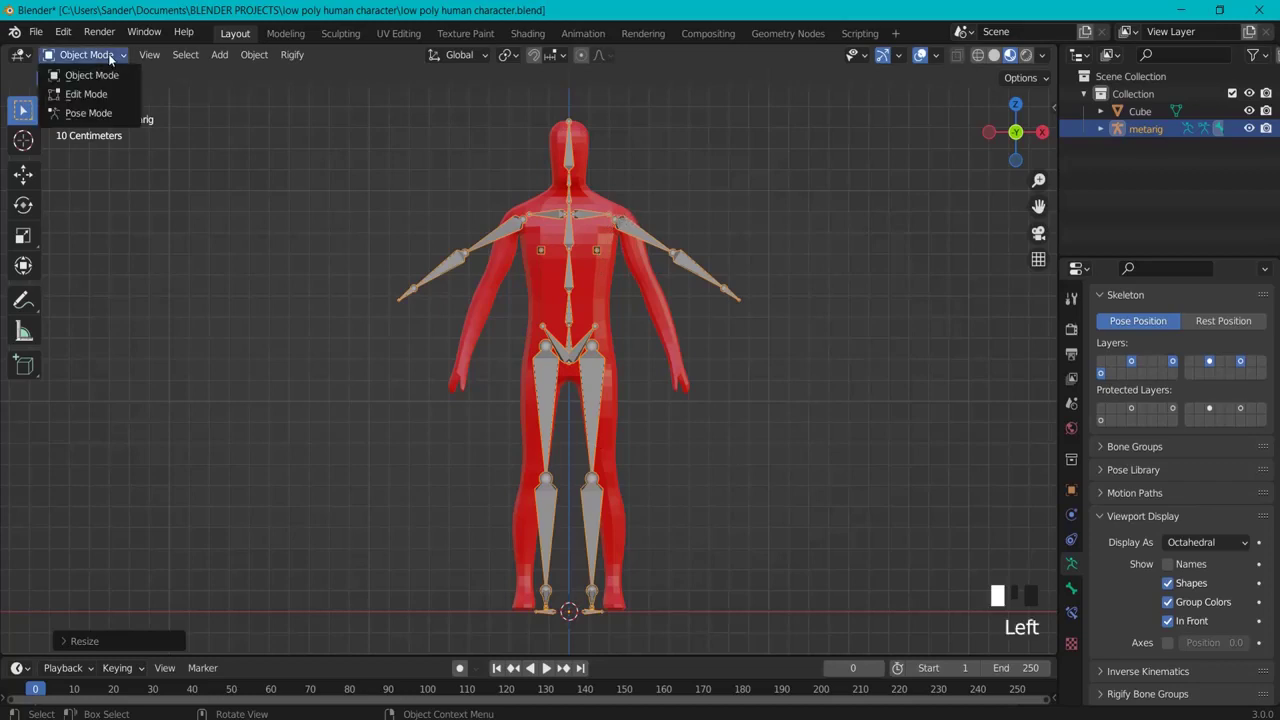
click(88, 93)
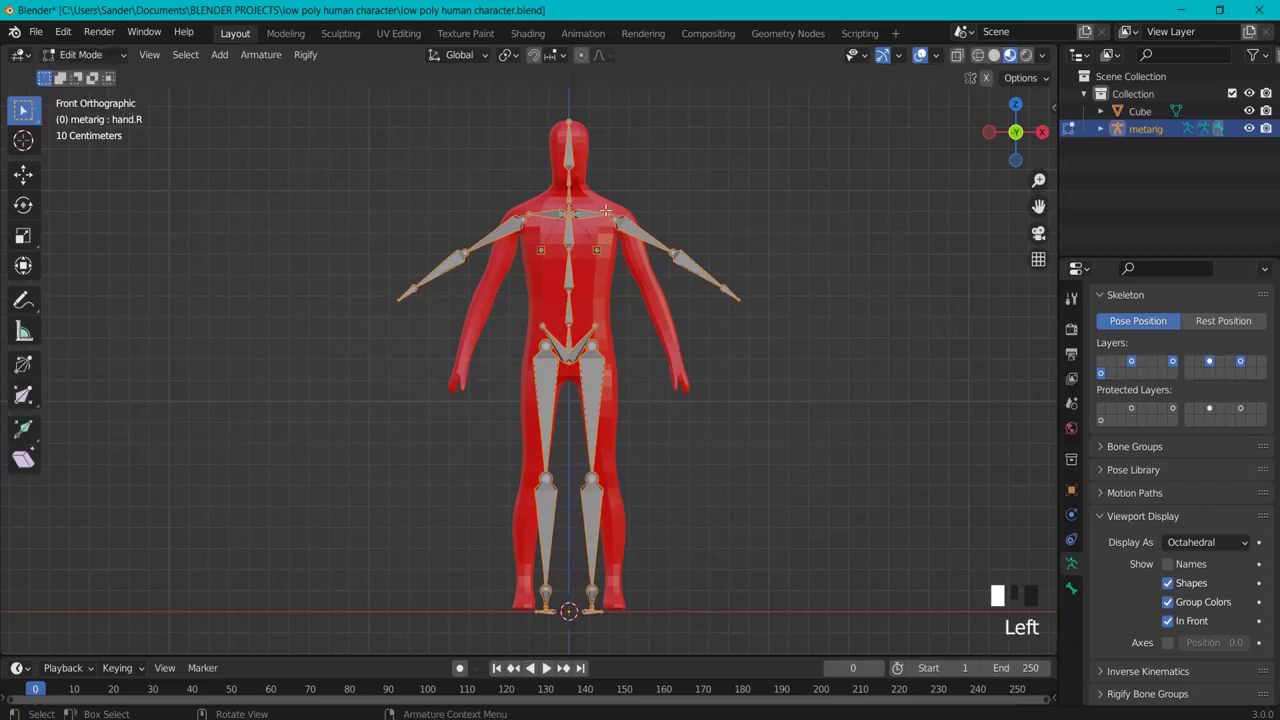
click(640, 205)
click(634, 203)
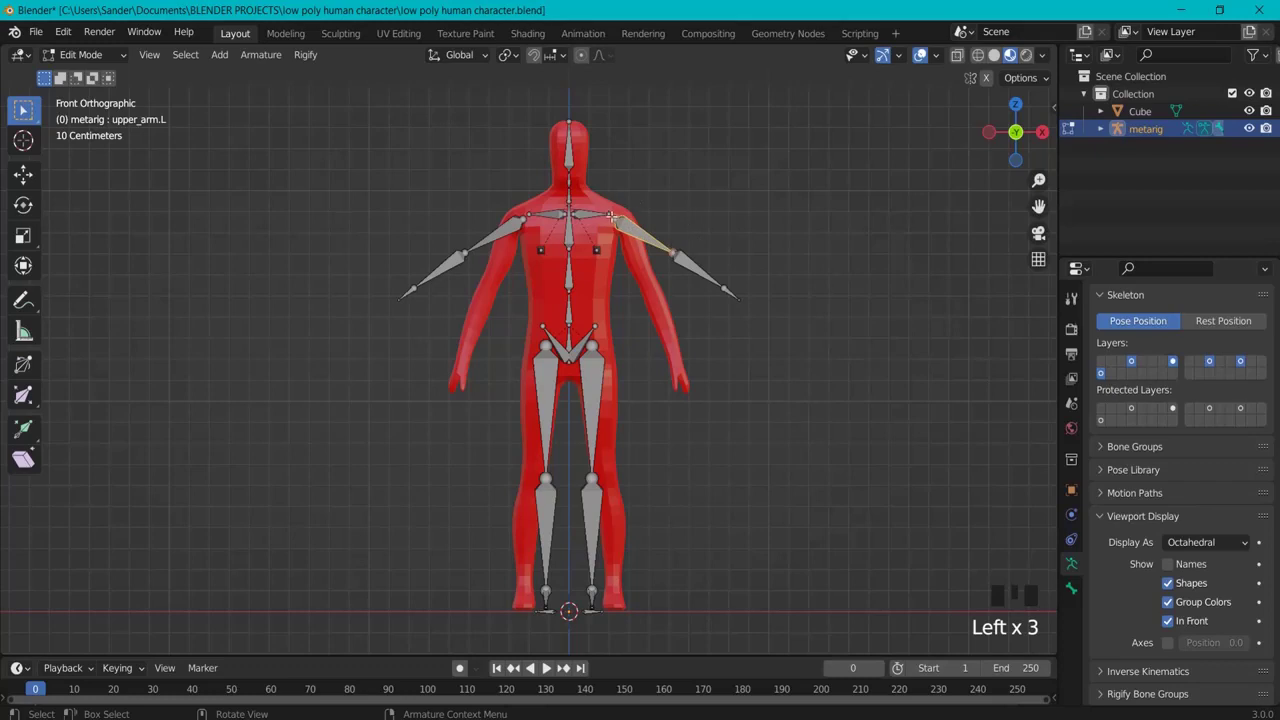
click(612, 218)
click(619, 220)
click(615, 213)
key(g)
right_click(662, 180)
middle_drag(614, 219, 540, 244)
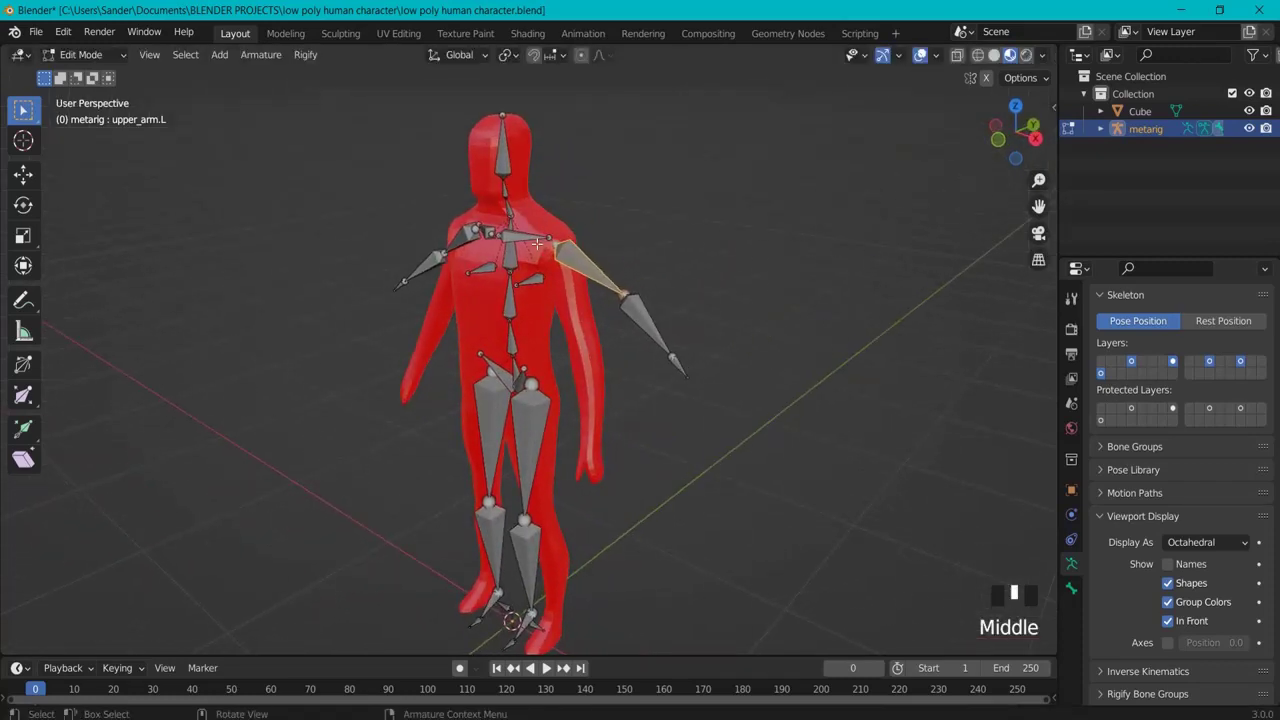
click(546, 234)
drag(546, 234, 561, 244)
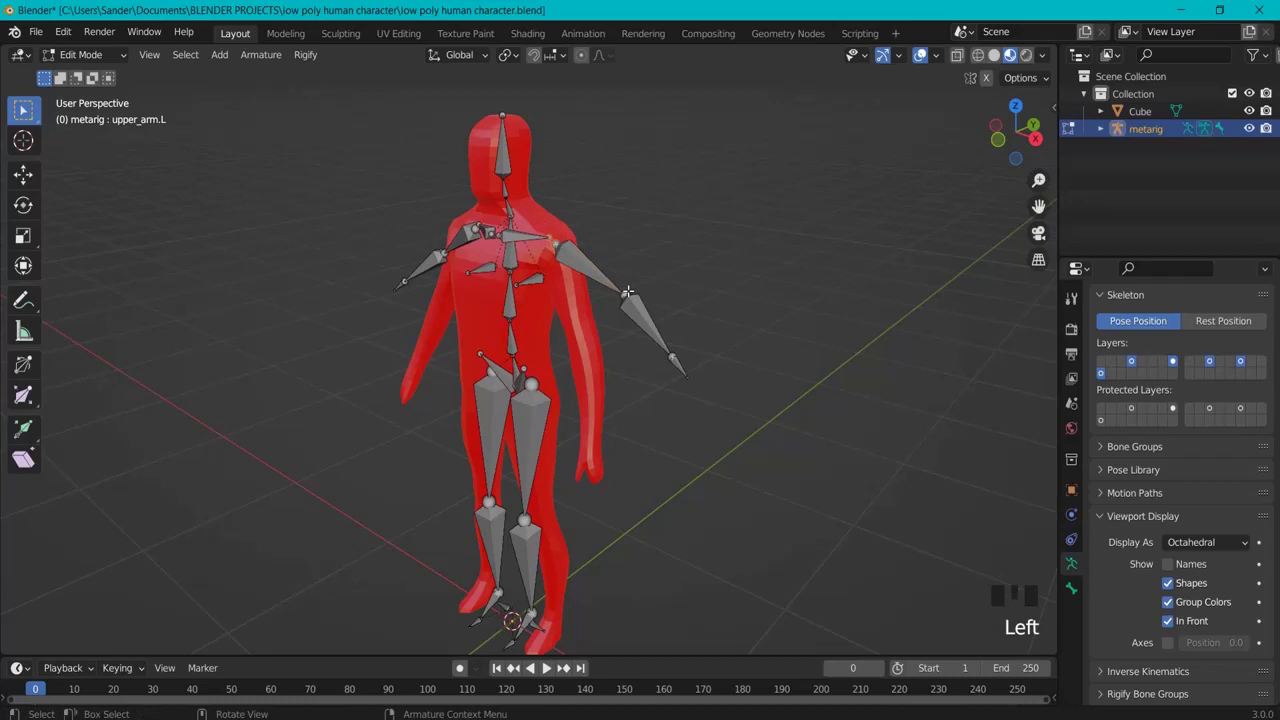
Return to front view and enable X-Axis Mirror for the meta-rig's bone editing.
key(KP_1)
click(892, 148)
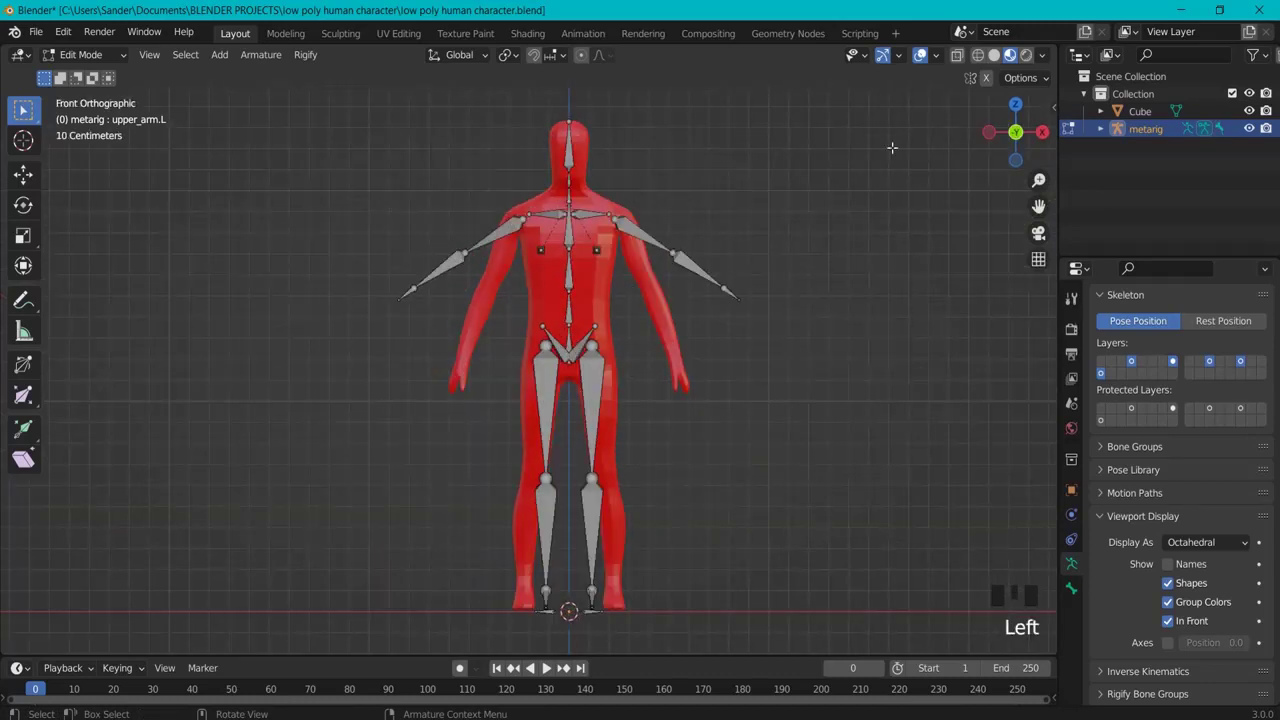
click(985, 79)
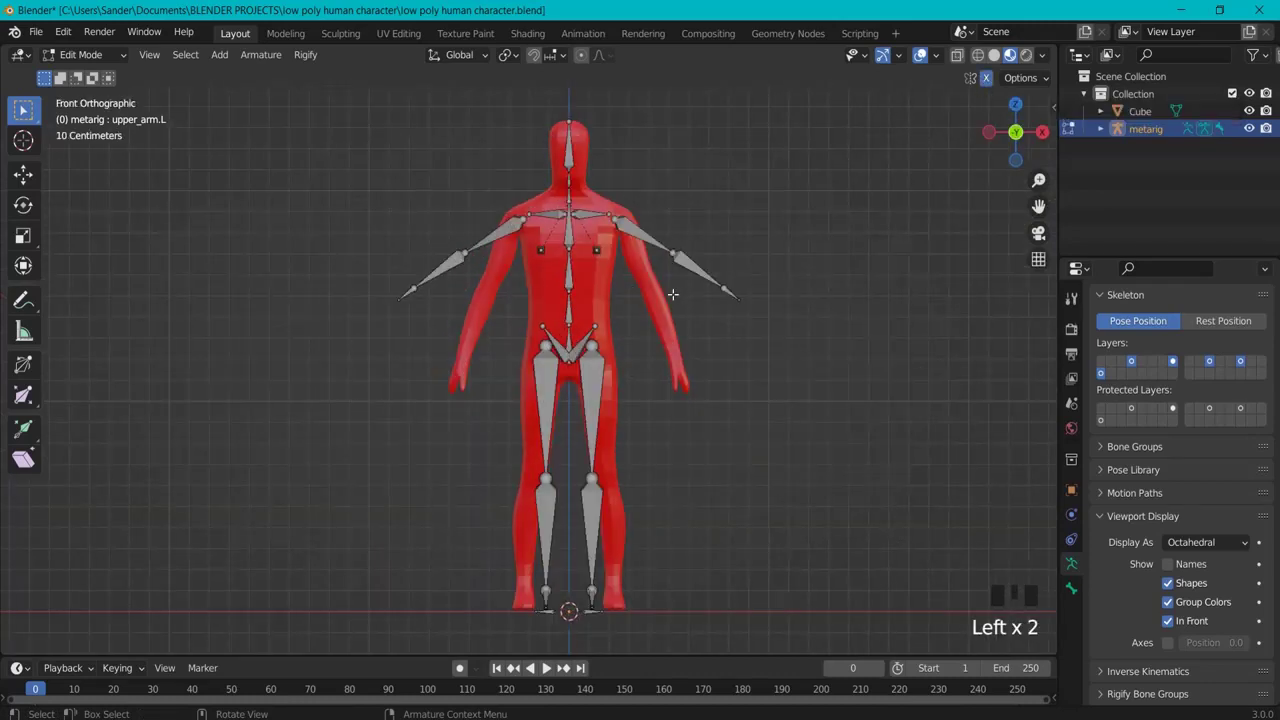
click(695, 267)
key(g)
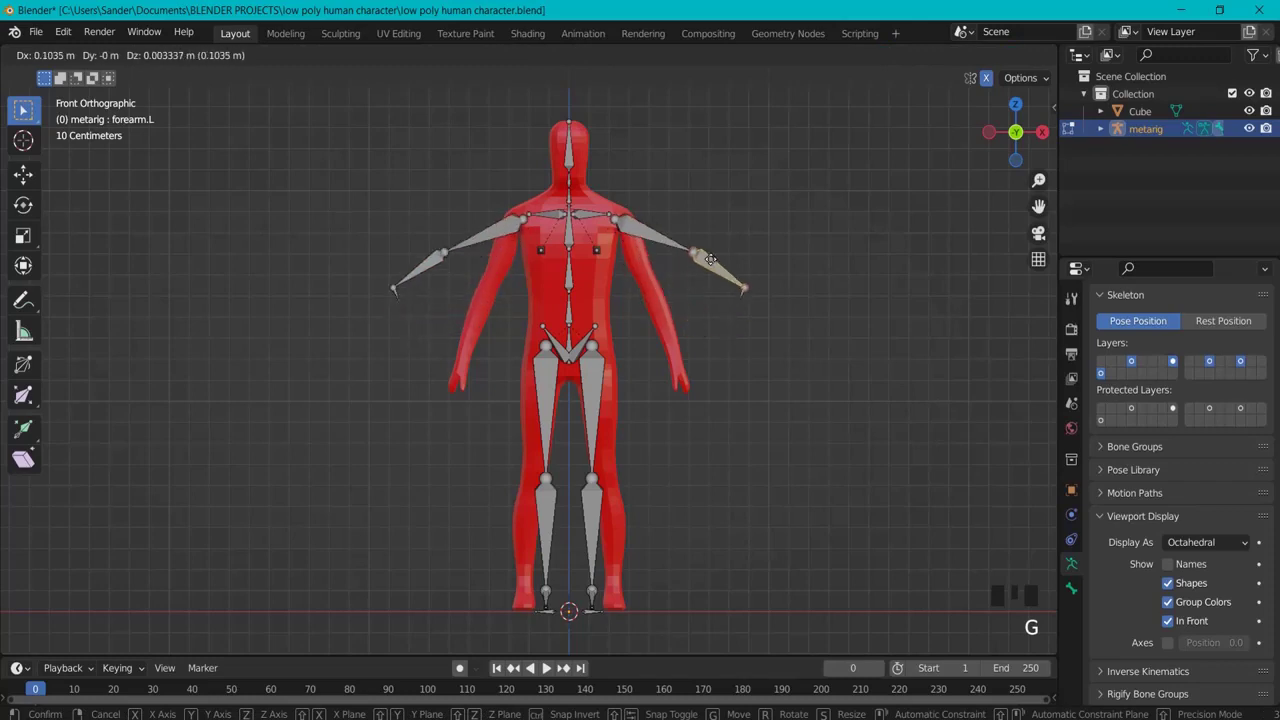
right_click(508, 234)
Move the left elbow joint down and inward to the mesh's elbow in front view.
click(674, 253)
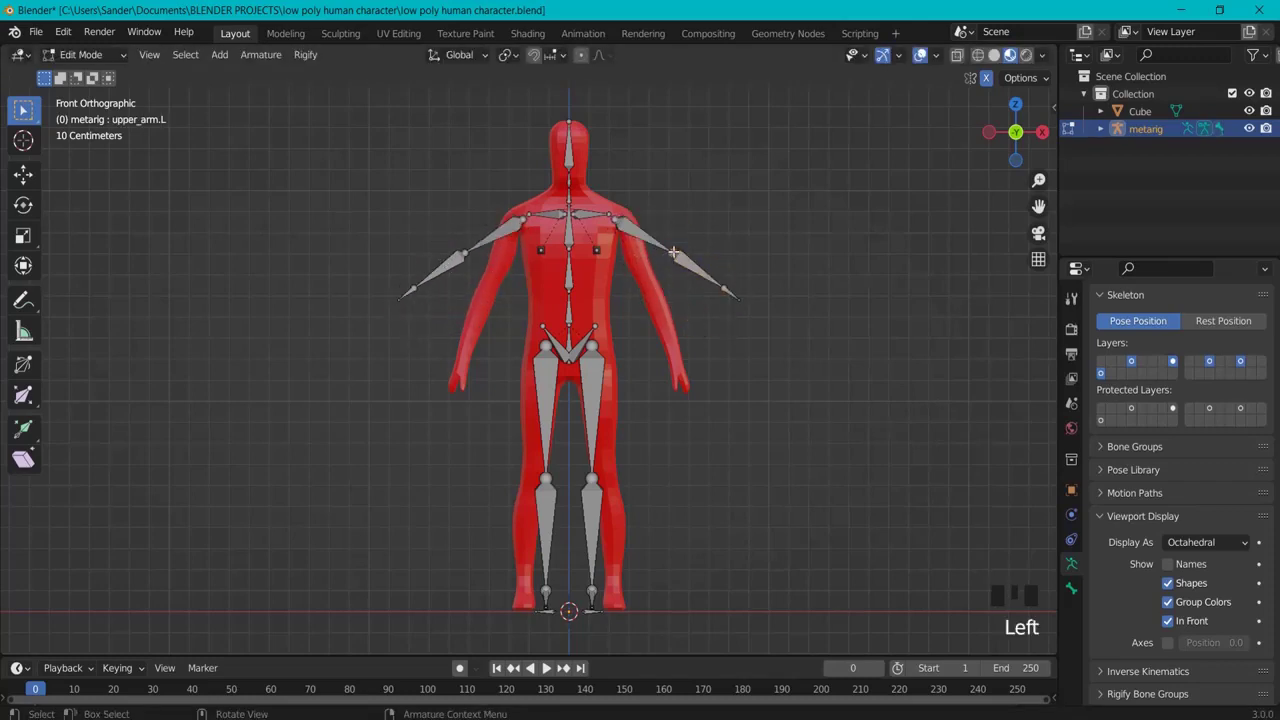
key(g)
click(646, 290)
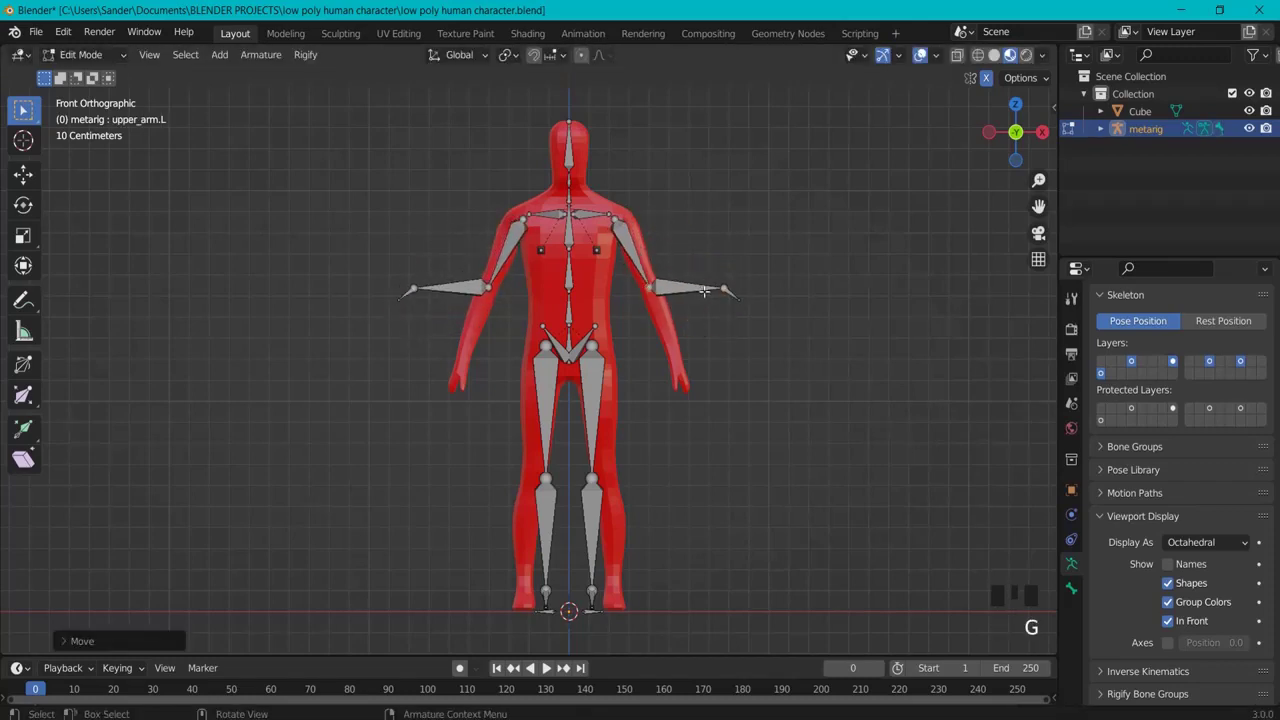
Move the left wrist joint to the mesh's wrist and the hand bone's tip to the end of the mesh hand.
click(722, 288)
key(g)
click(692, 377)
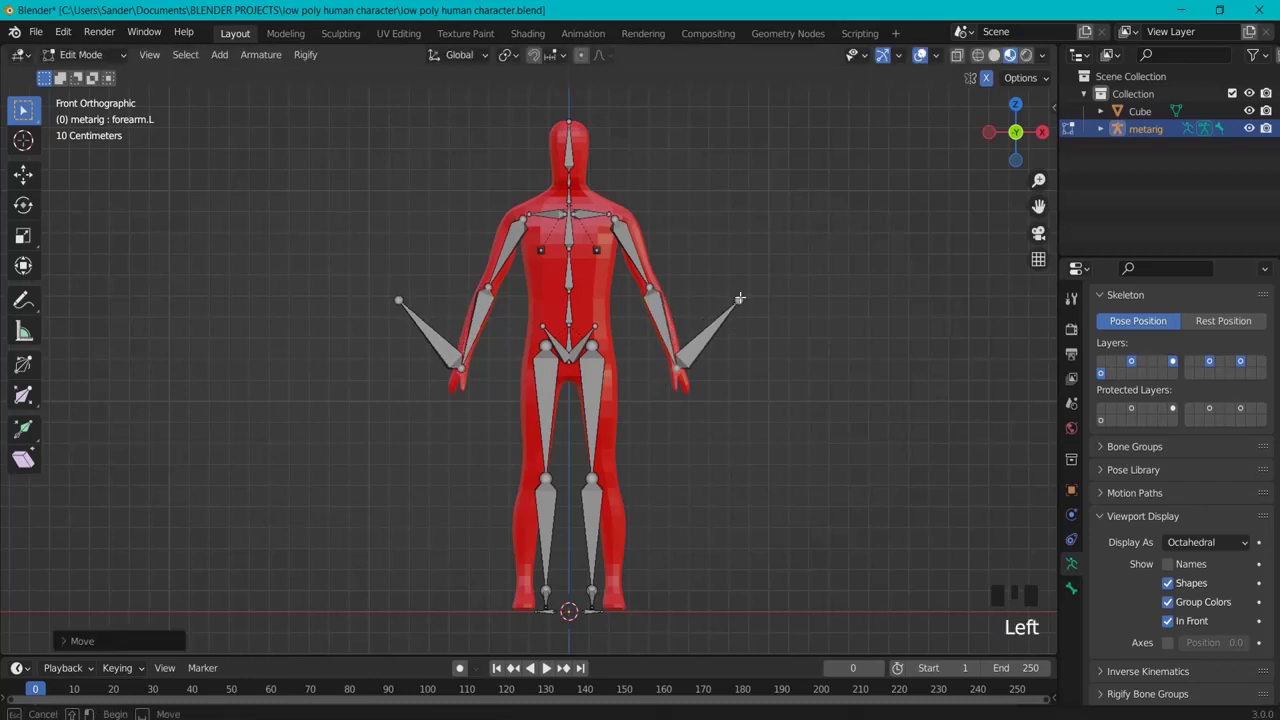
key(g)
click(664, 425)
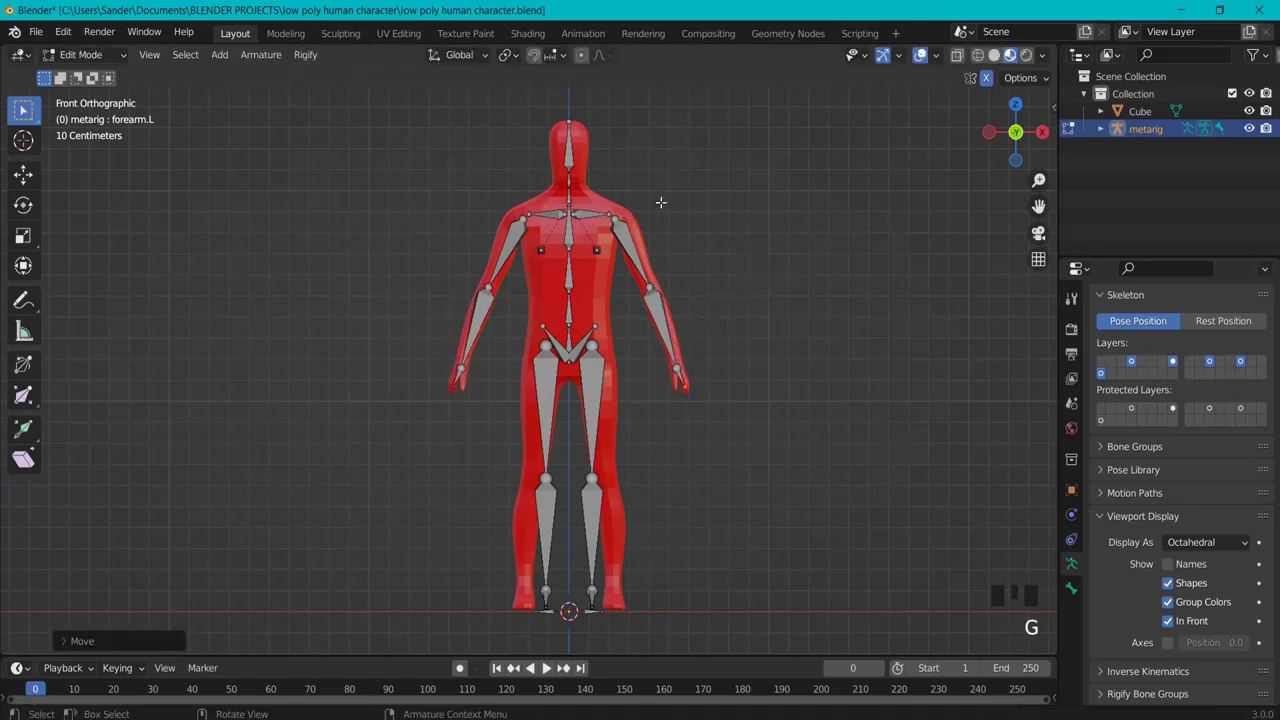
Shift the left shoulder joint slightly outward into the mesh's shoulder and raise the left chest bone by about 0.02 m.
click(624, 222)
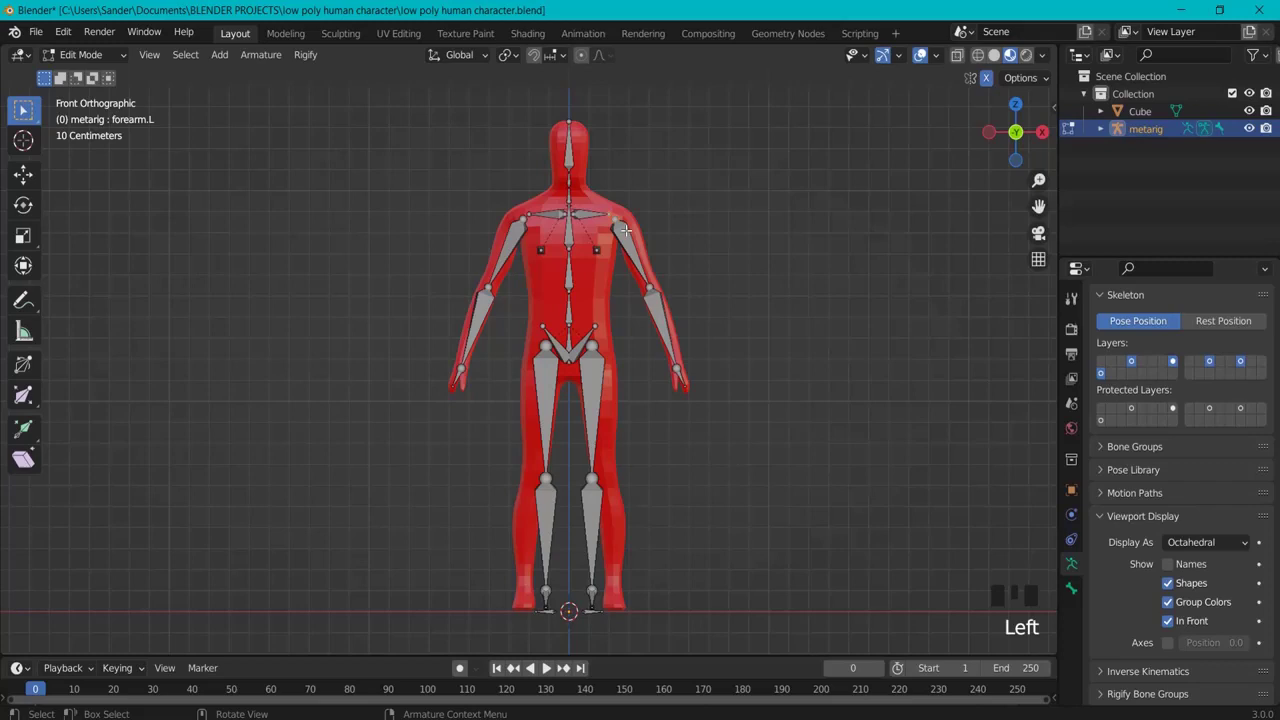
key(g)
click(641, 212)
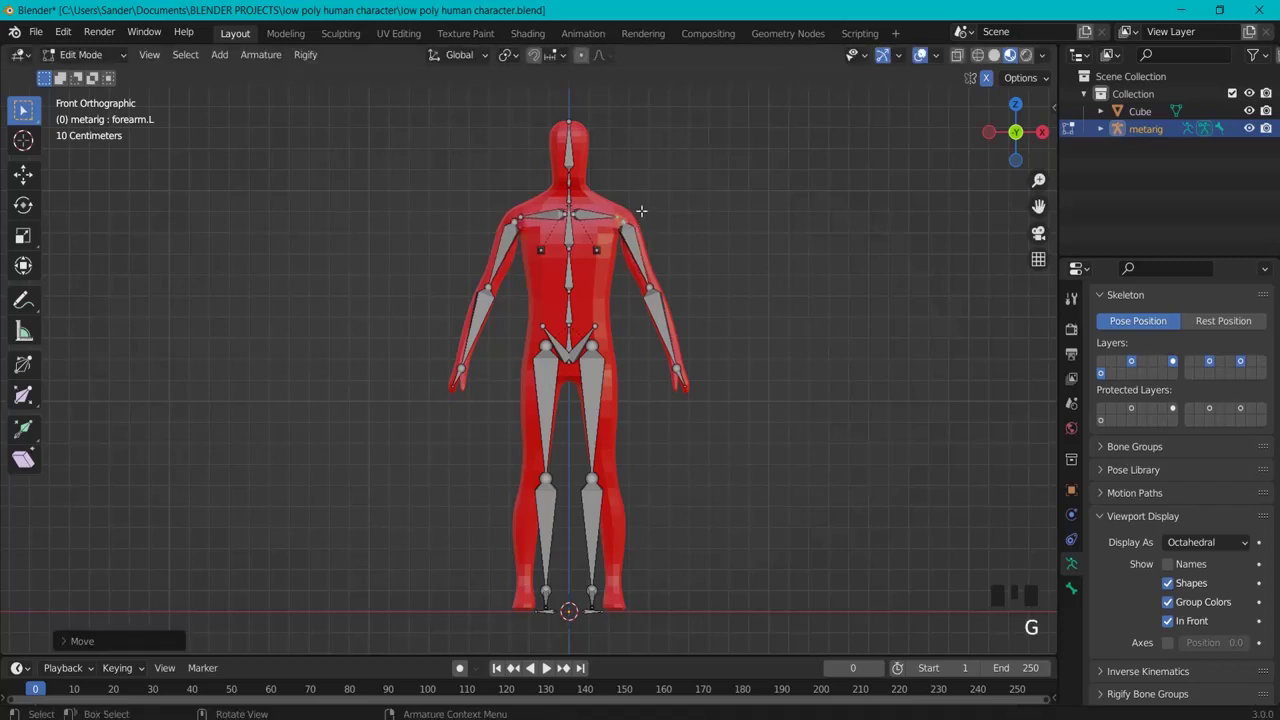
click(592, 247)
key(g)
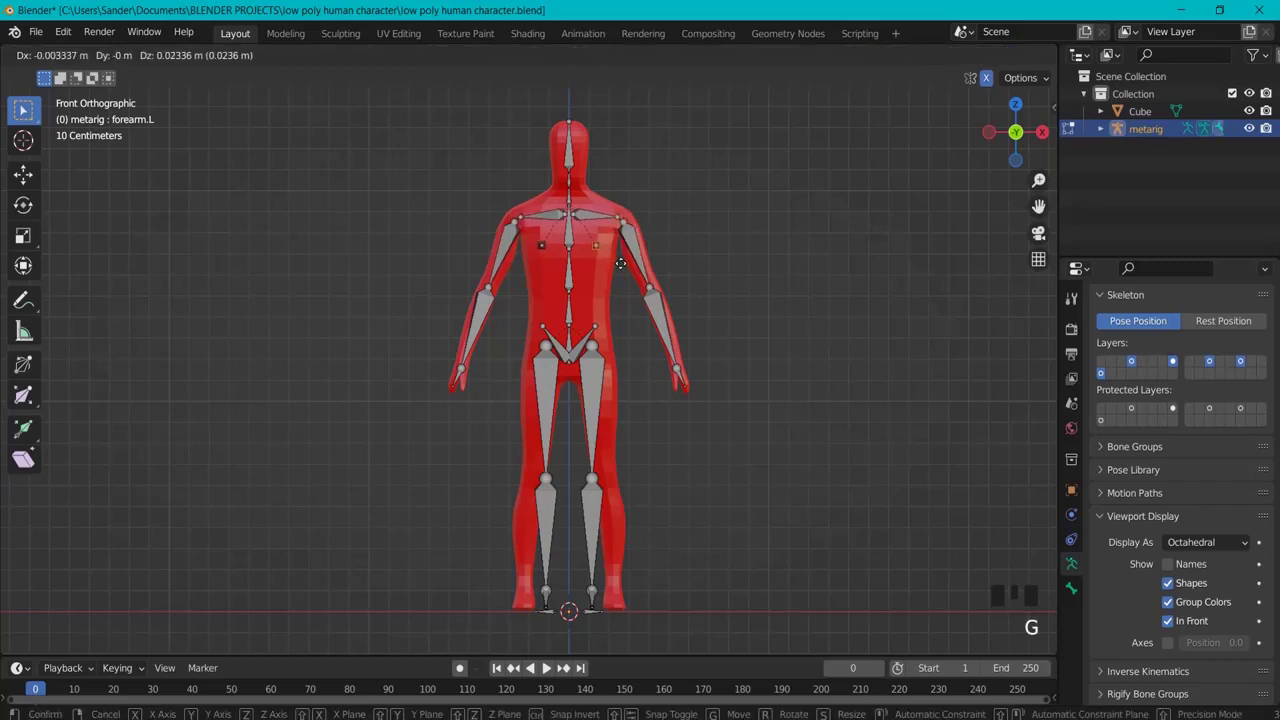
click(619, 263)
Lower the head bone's tip slightly so it sits inside the top of the mesh's head.
click(577, 132)
key(g)
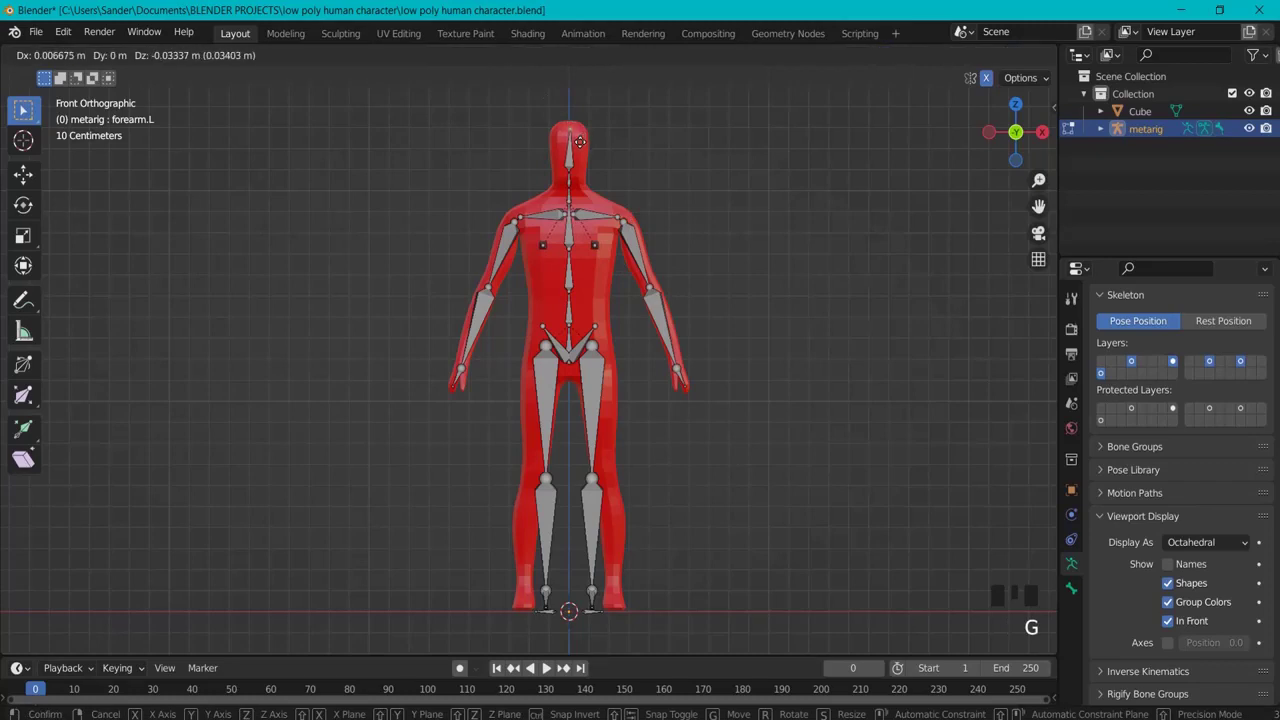
click(589, 131)
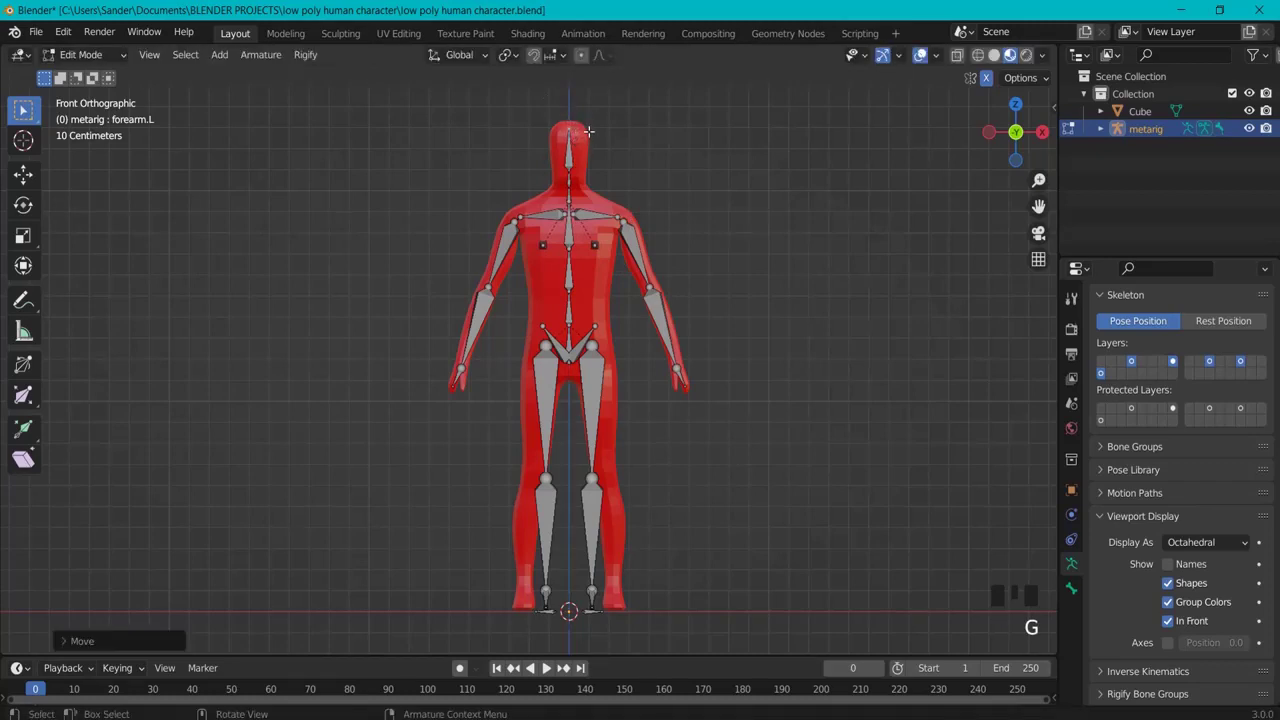
Move the pelvis bones and hip joints down about 0.067 m along the Z axis to the mesh's crotch.
scroll(590, 360, down, 1)
click(588, 356)
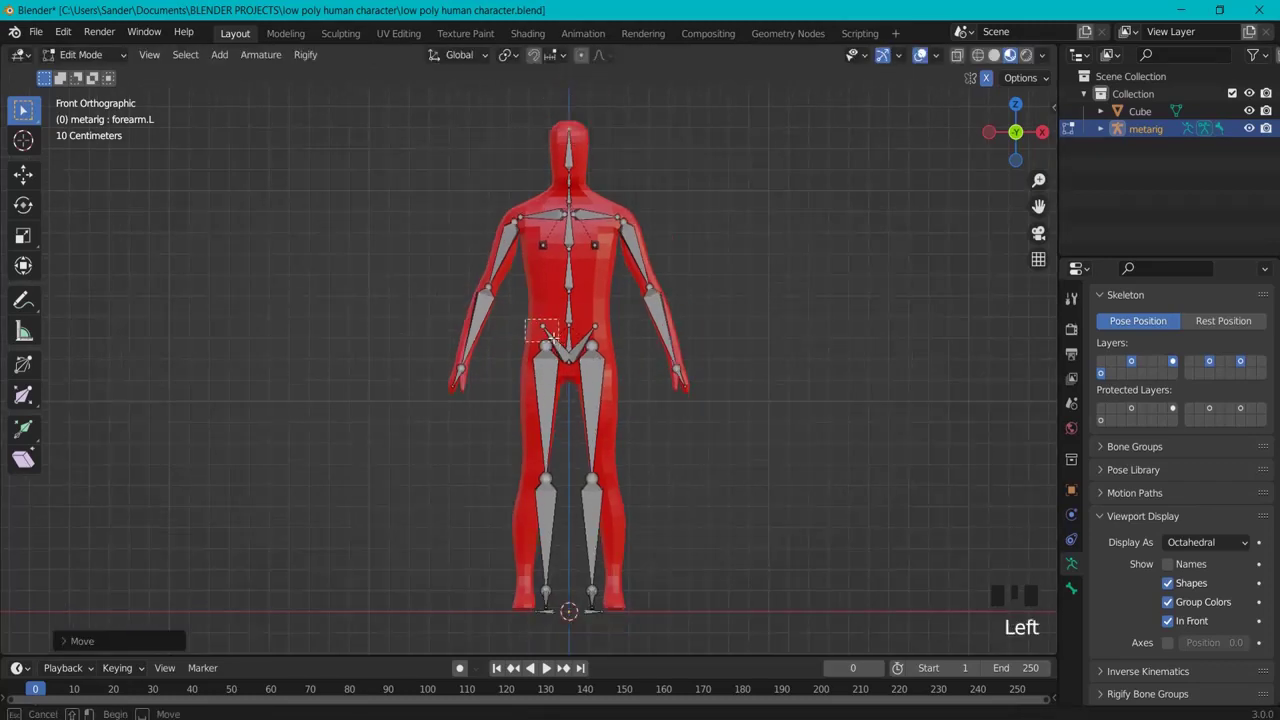
key(g)
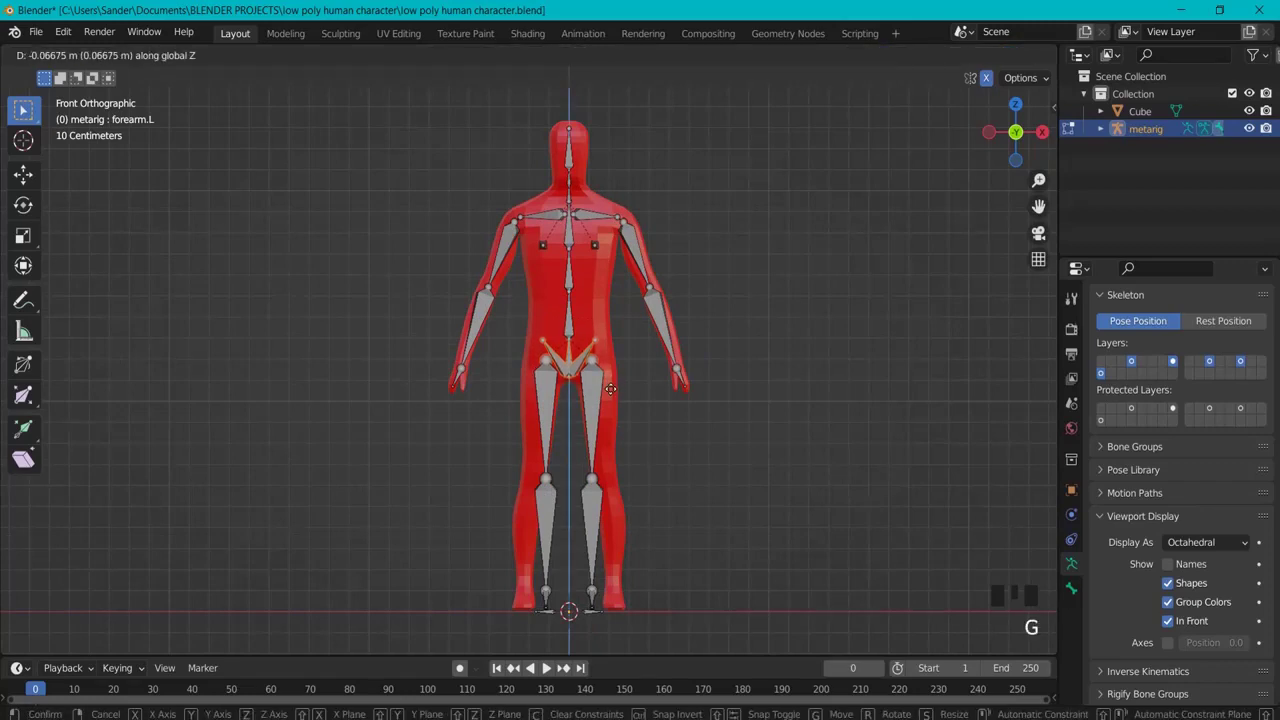
click(610, 389)
Move the left knee joint outward to the mesh's knee and the ankle with its foot bones outward into the mesh's foot.
click(592, 481)
click(592, 481)
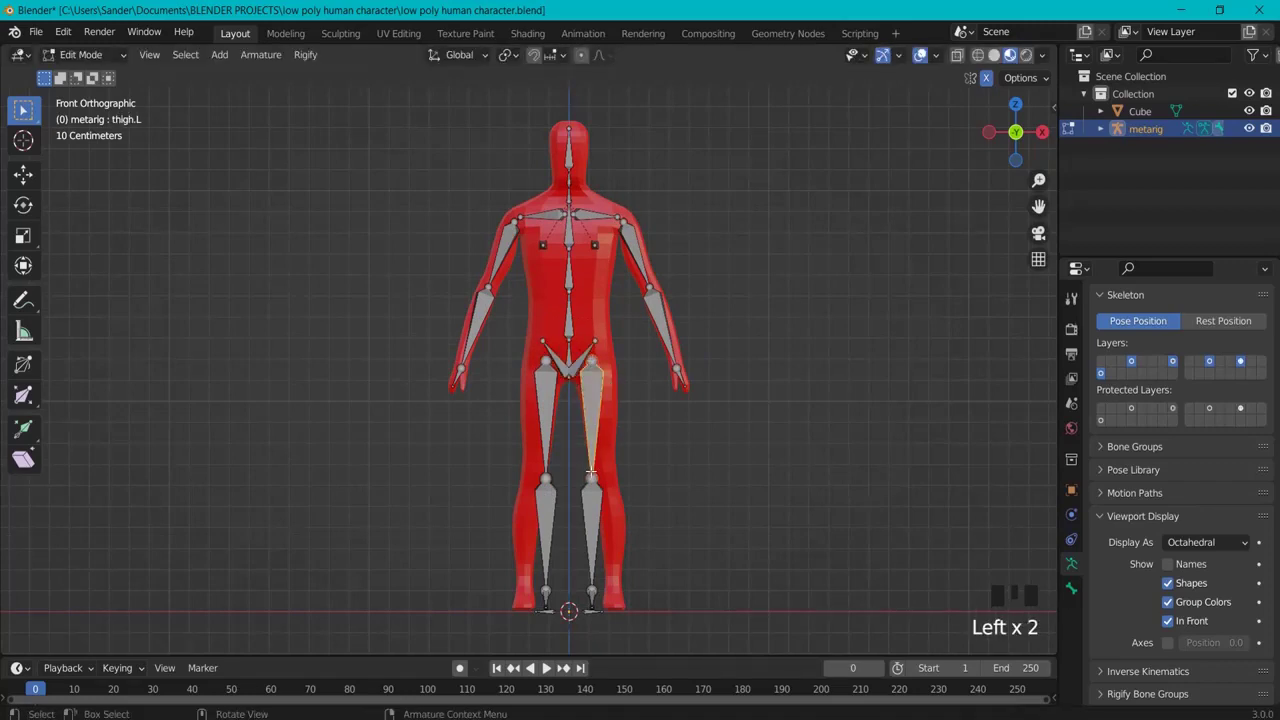
key(g)
right_click(614, 506)
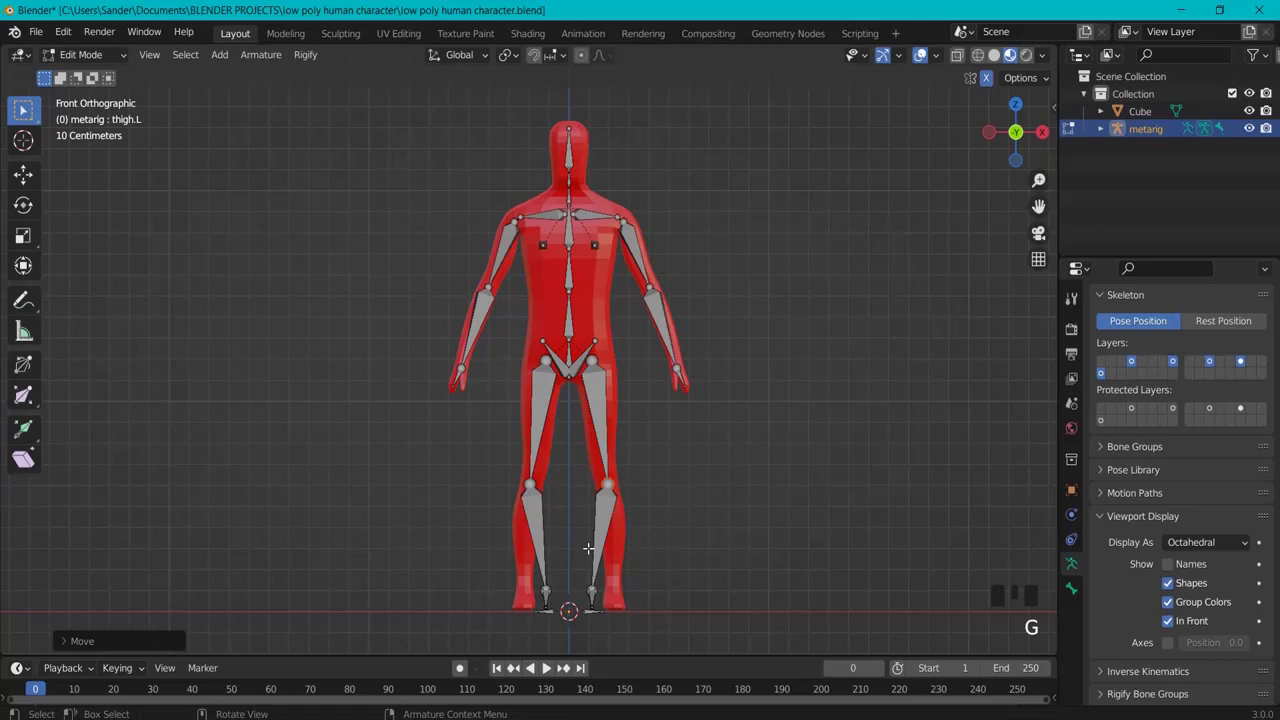
click(594, 598)
key(g)
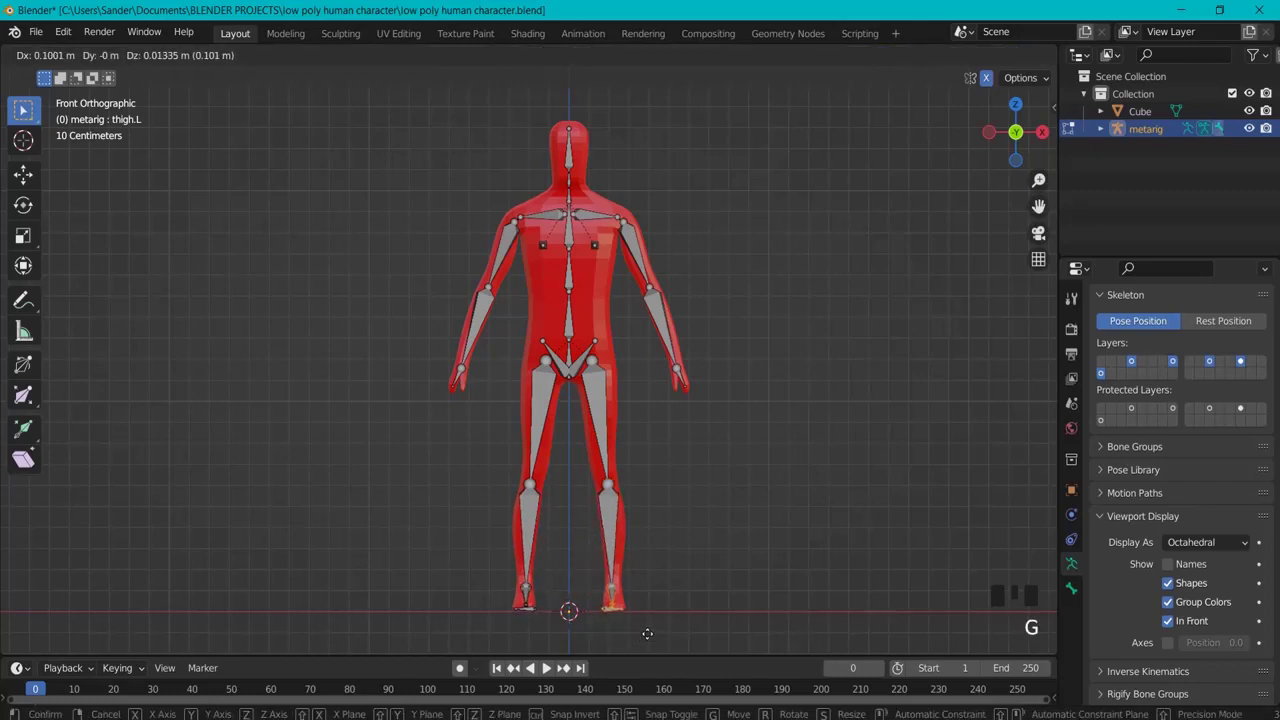
click(648, 633)
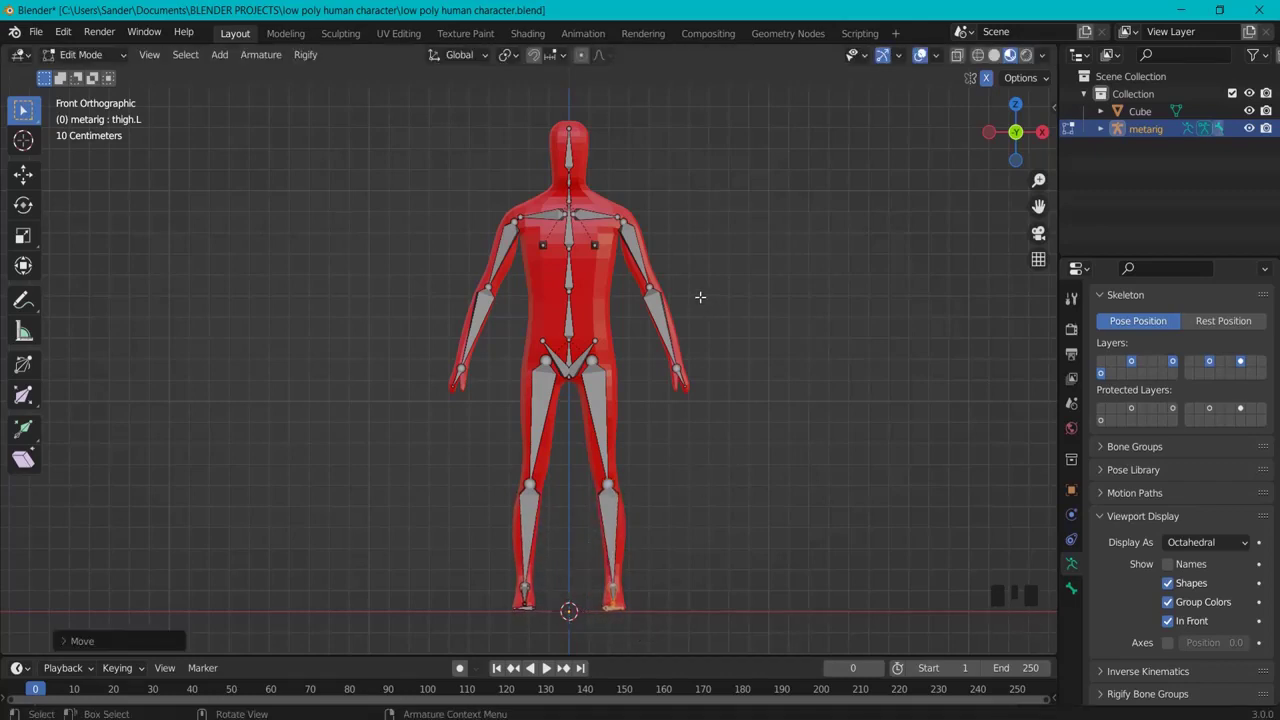
Move the left elbow joint forward along the Y axis so it sits inside the mesh's arm.
middle_drag(784, 286, 556, 324)
click(522, 313)
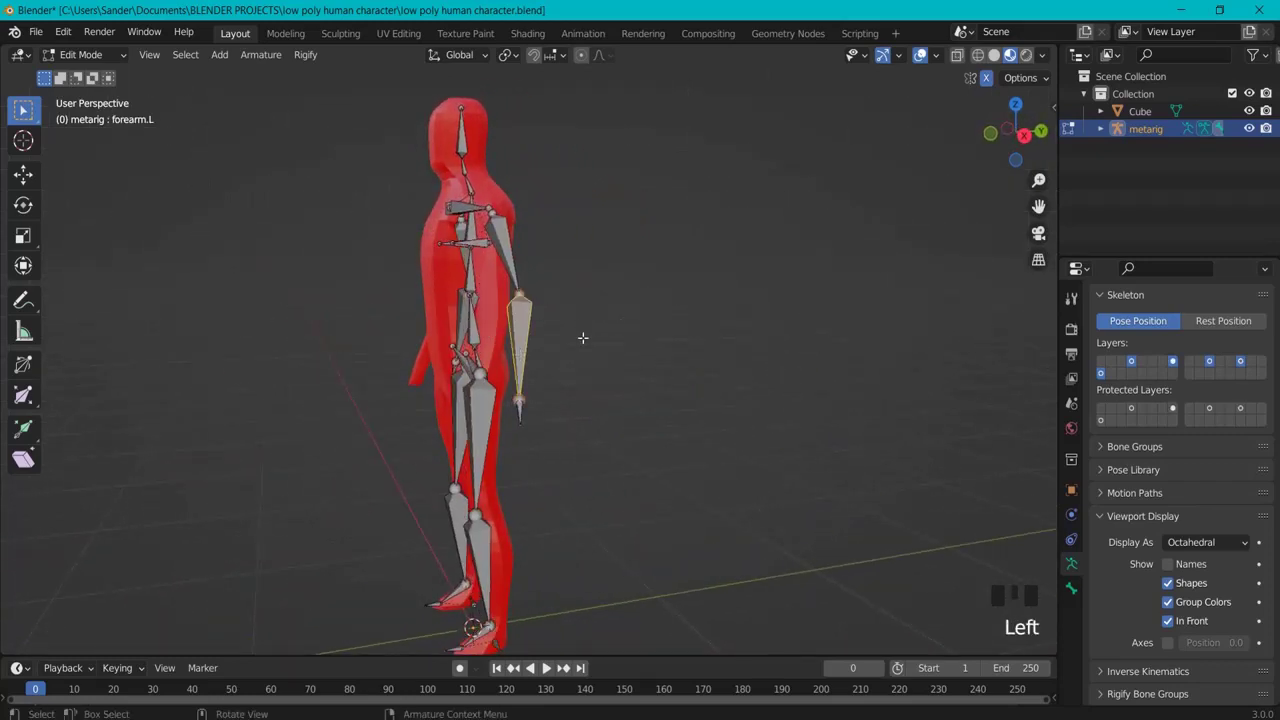
key(KP_3)
scroll(478, 345, up, 2)
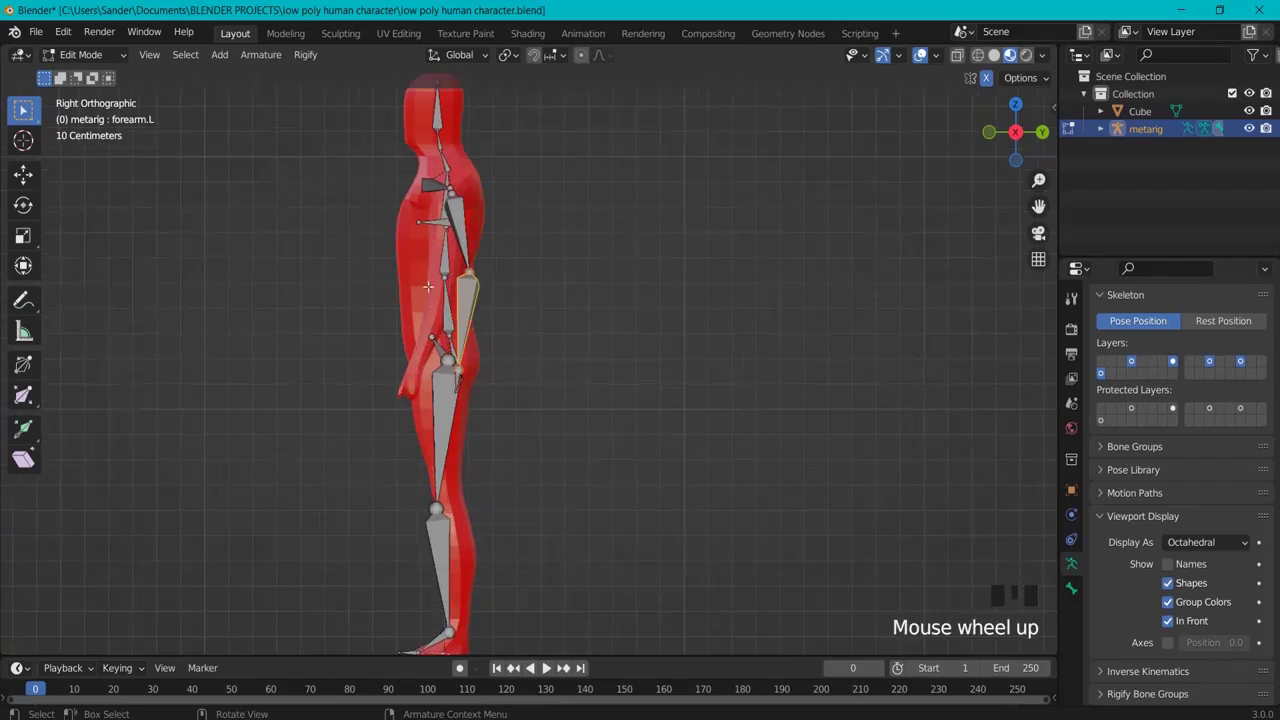
scroll(432, 288, down, 2)
mouse_move(502, 274)
middle_down()
mouse_move(544, 289)
mouse_move(515, 268)
middle_up()
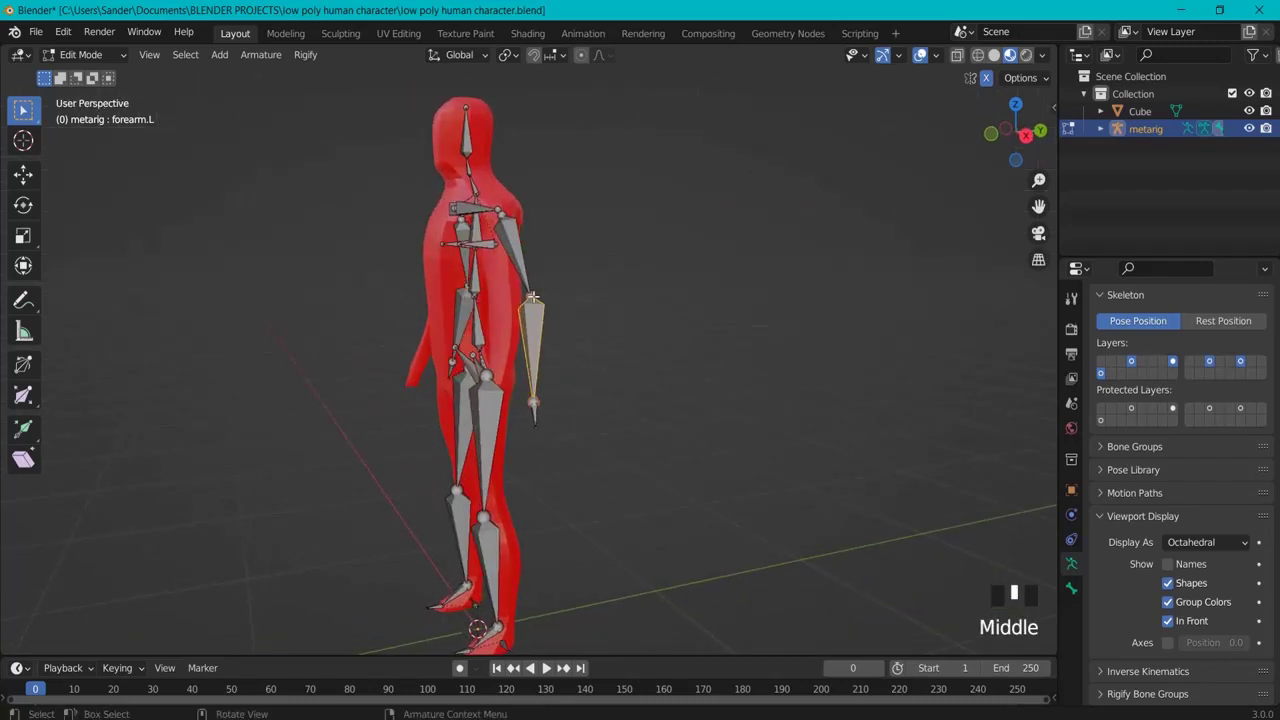
click(508, 262)
key(g)
key(y)
click(509, 297)
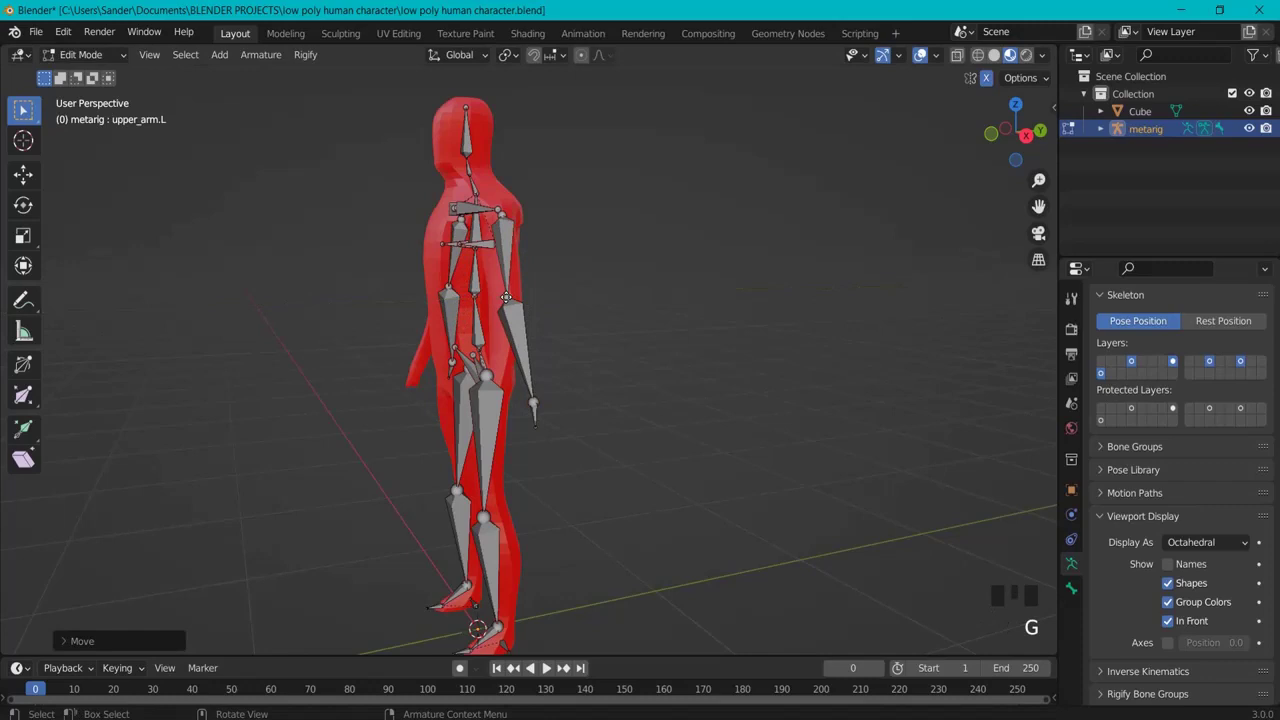
In right side view, move the left wrist joint and hand tip forward along the Y axis into the mesh's hand.
click(534, 404)
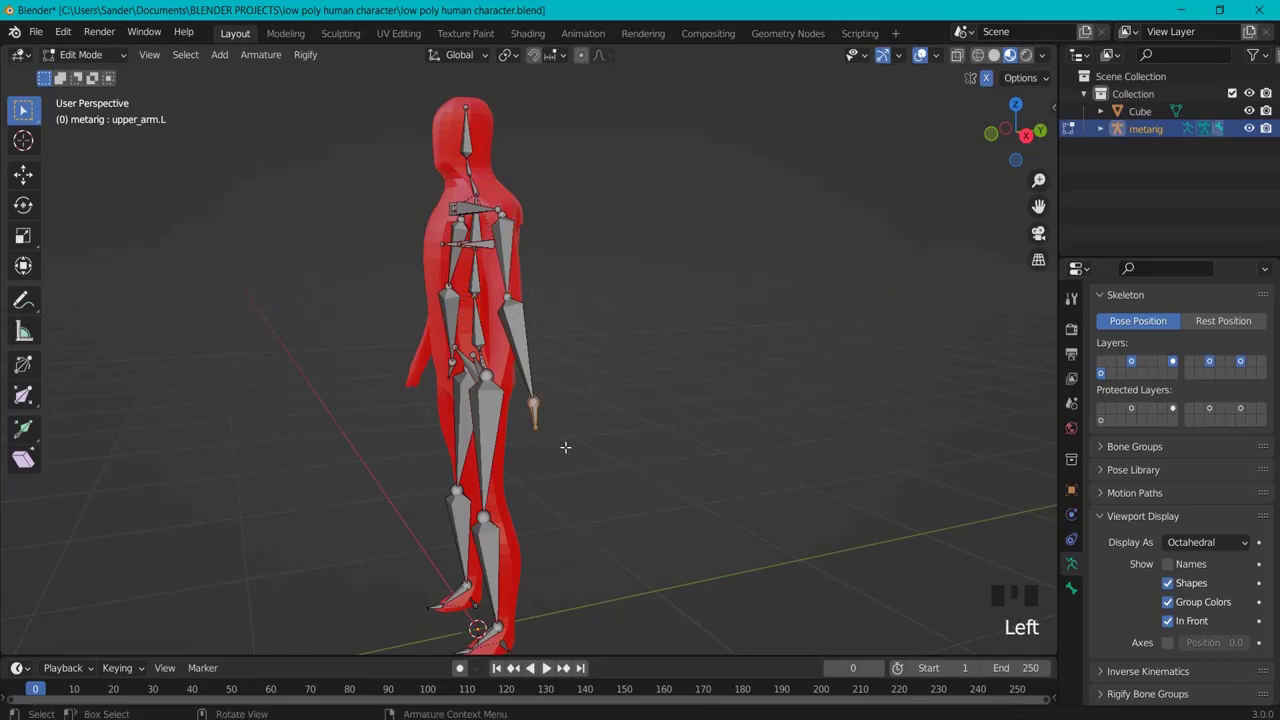
key(KP_3)
key(g)
key(y)
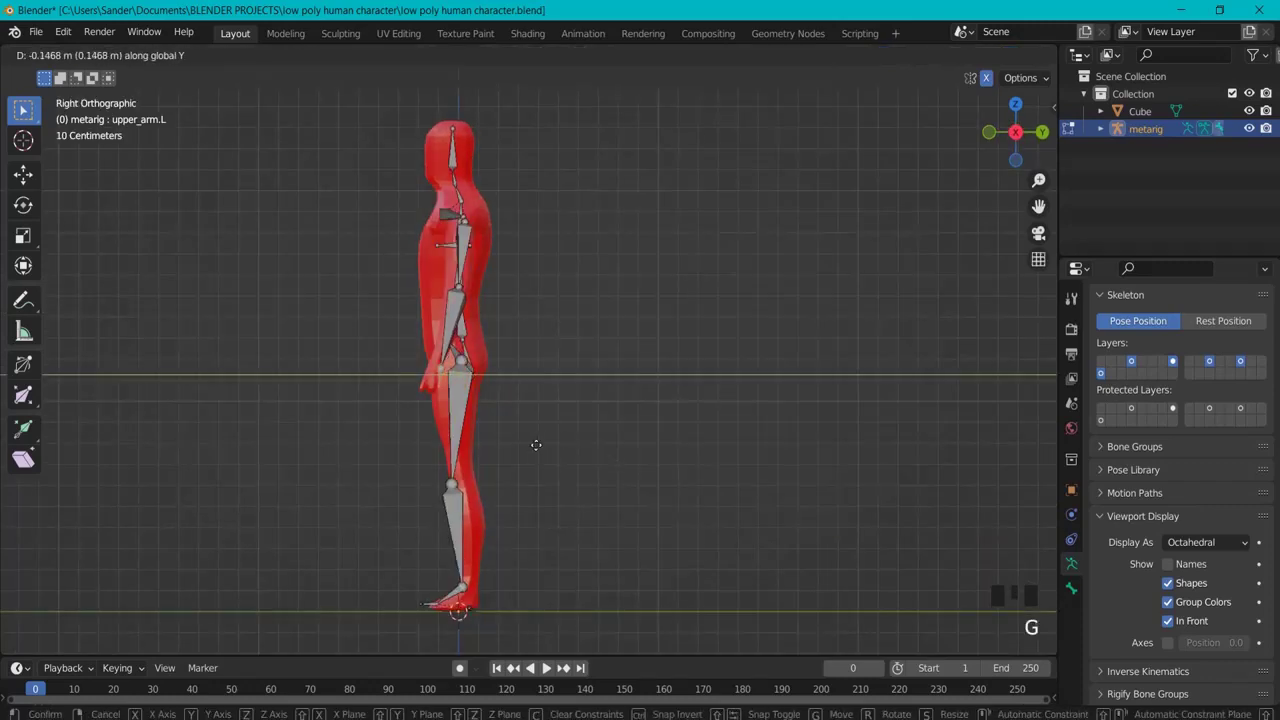
click(436, 385)
click(436, 383)
key(g)
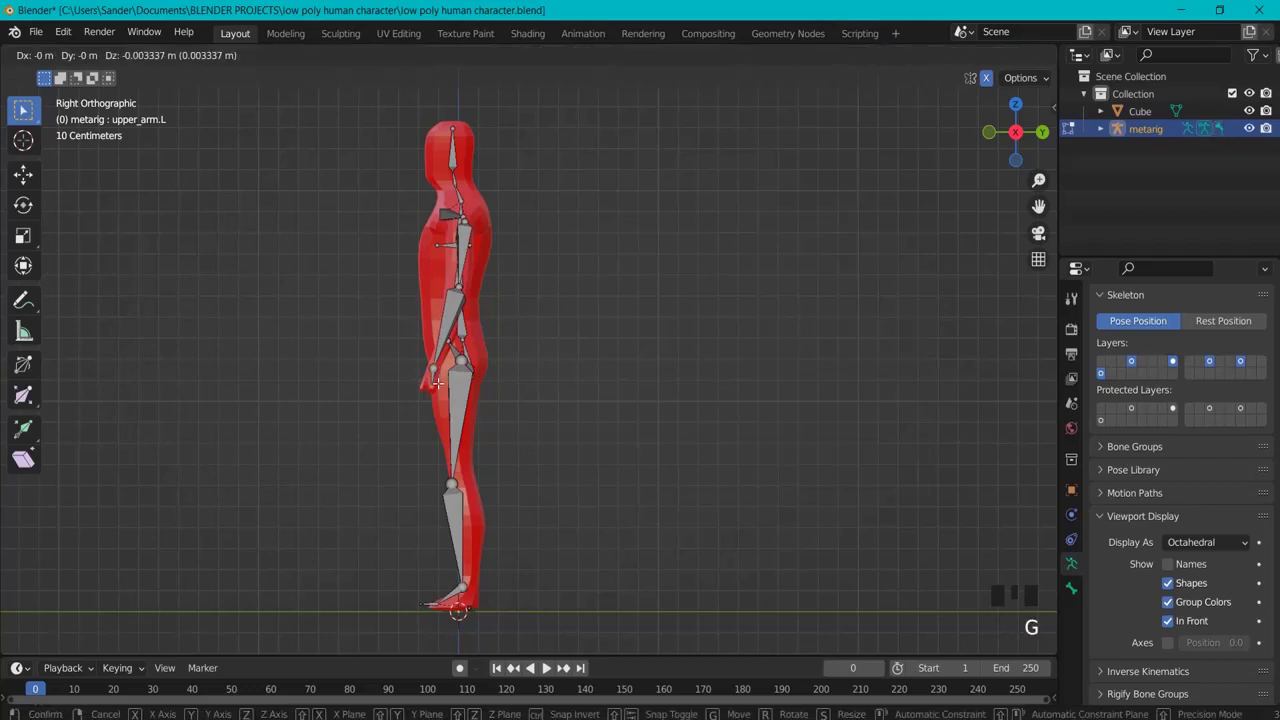
key(y)
click(436, 384)
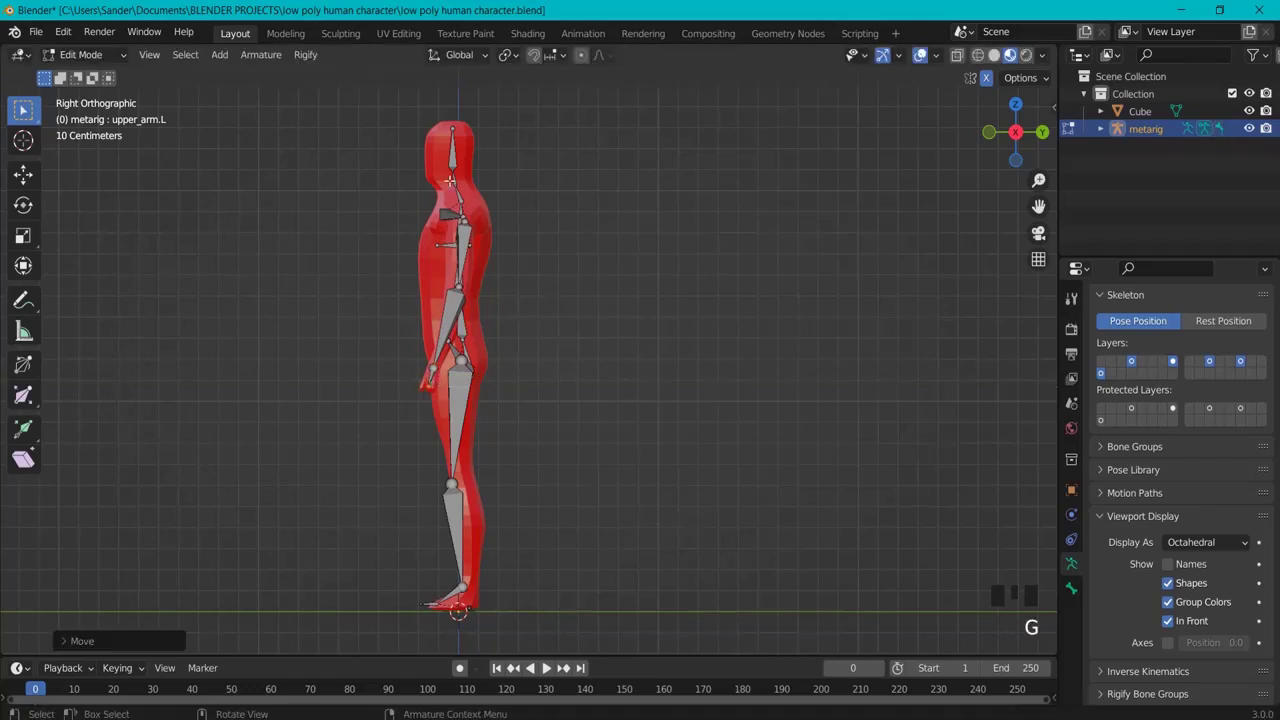
Move the left knee joint back about 0.04 m along the Y axis to the middle of the mesh's knee.
click(452, 486)
key(g)
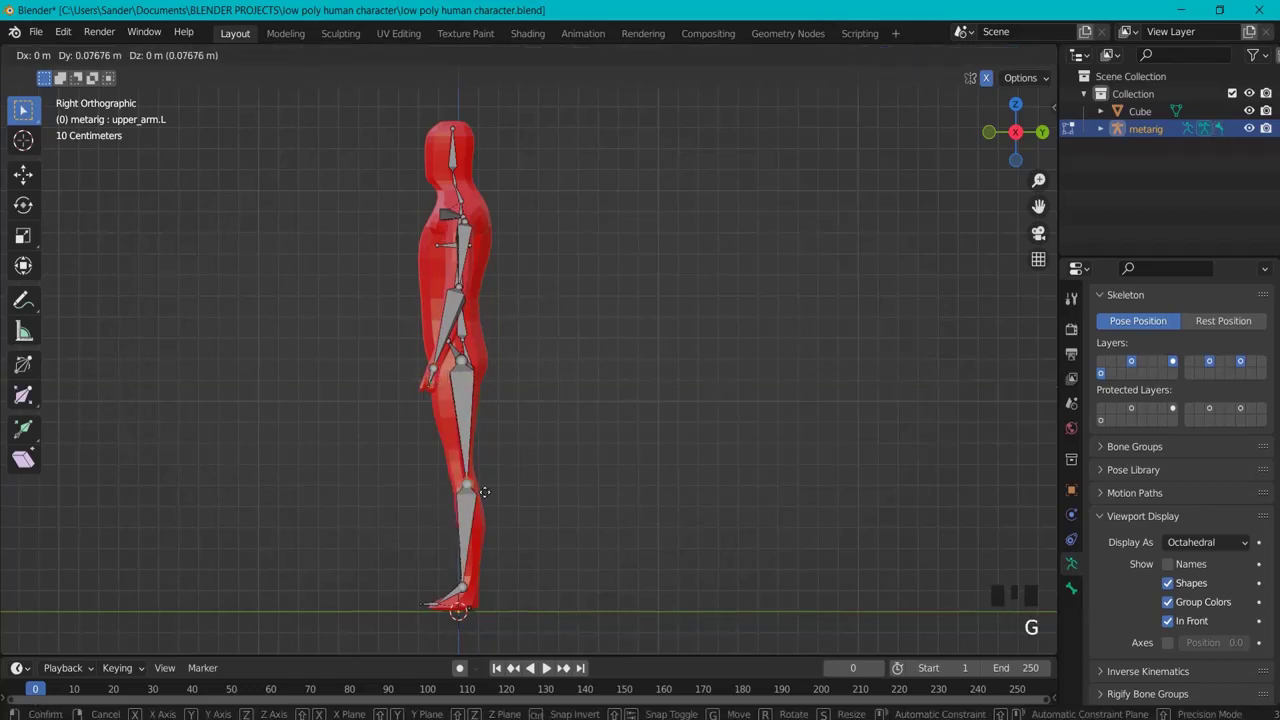
key(y)
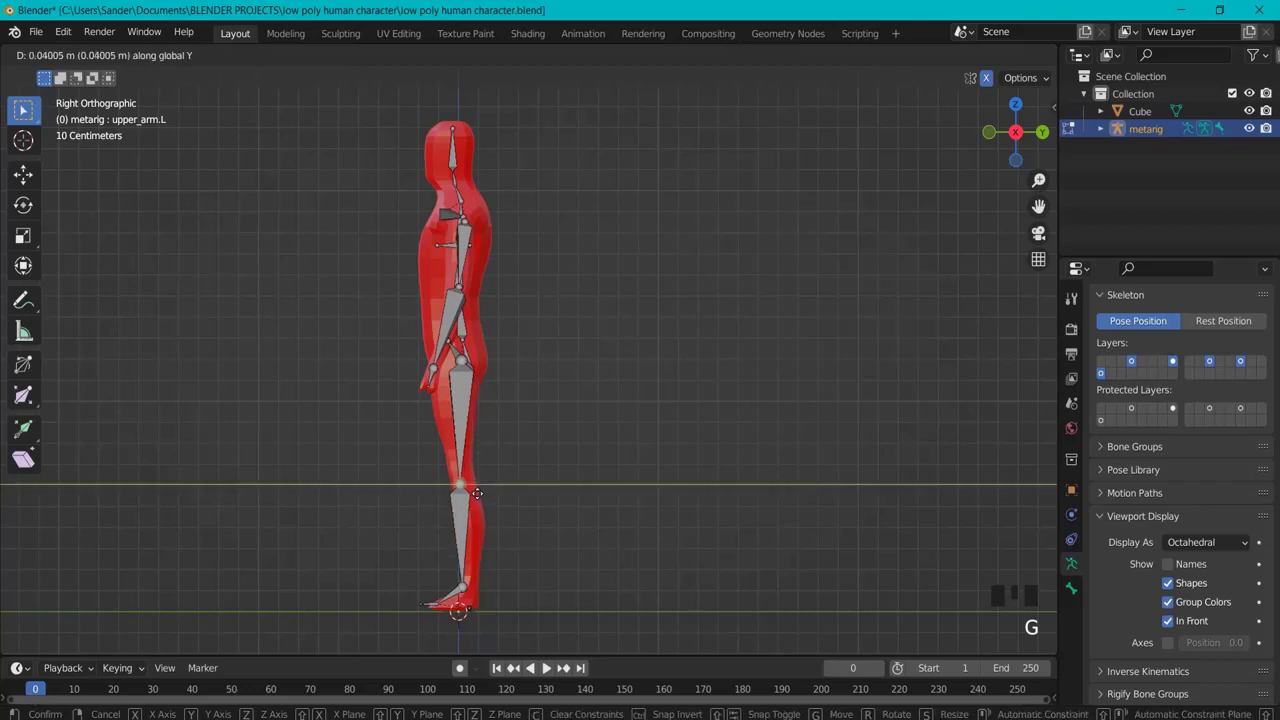
click(477, 493)
Move the left ankle joint back about 0.03 m and the foot joint near the sole back about 0.06 m inside the mesh.
click(457, 589)
key(g)
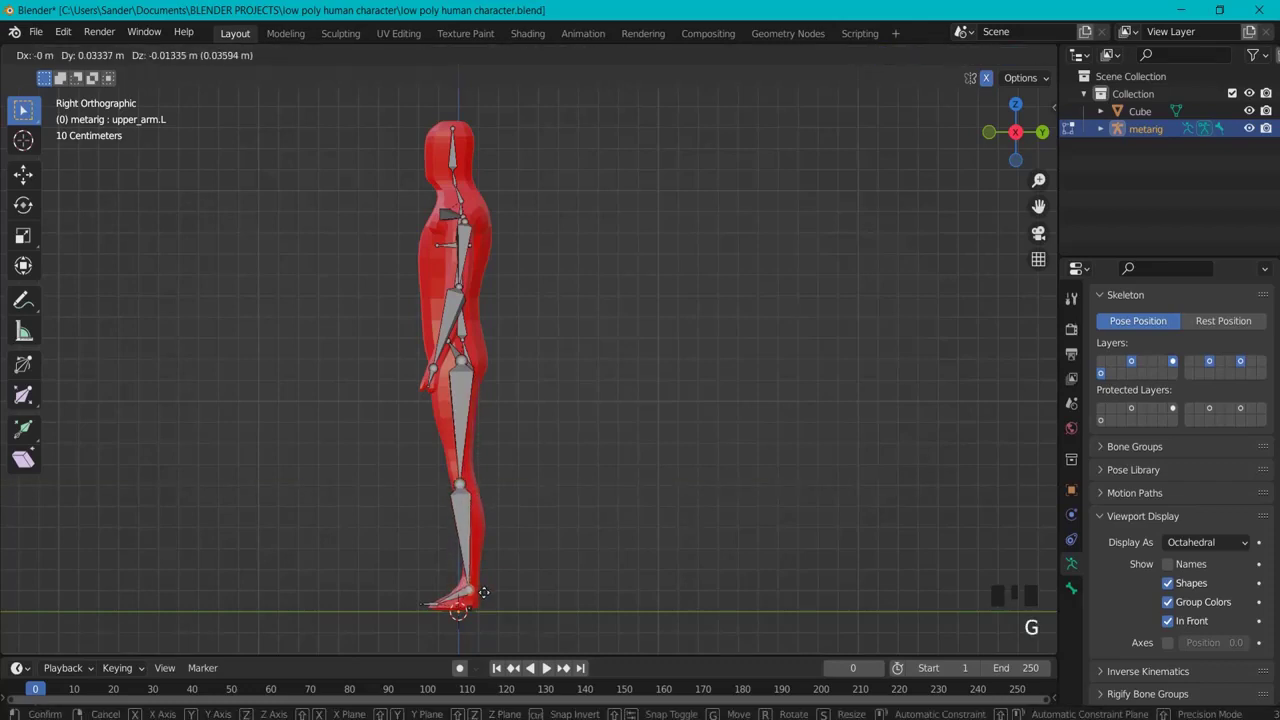
click(481, 593)
key(g)
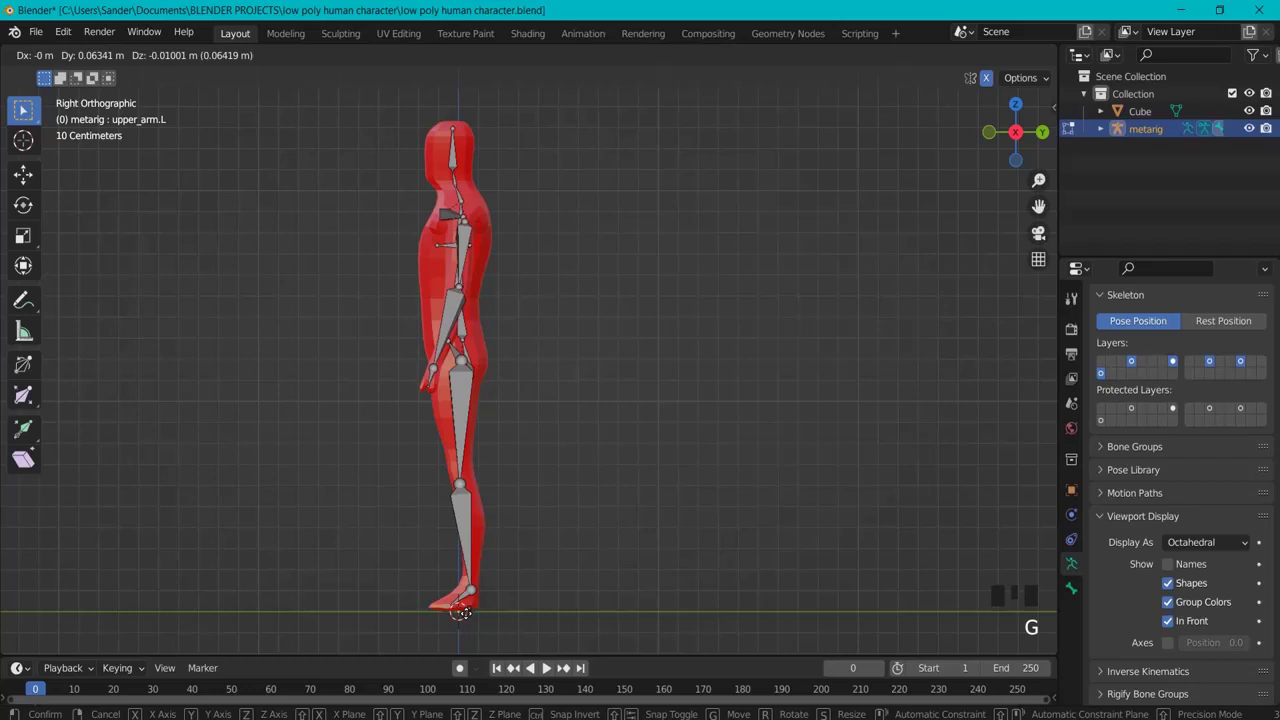
click(461, 612)
middle_drag(525, 450, 534, 374)
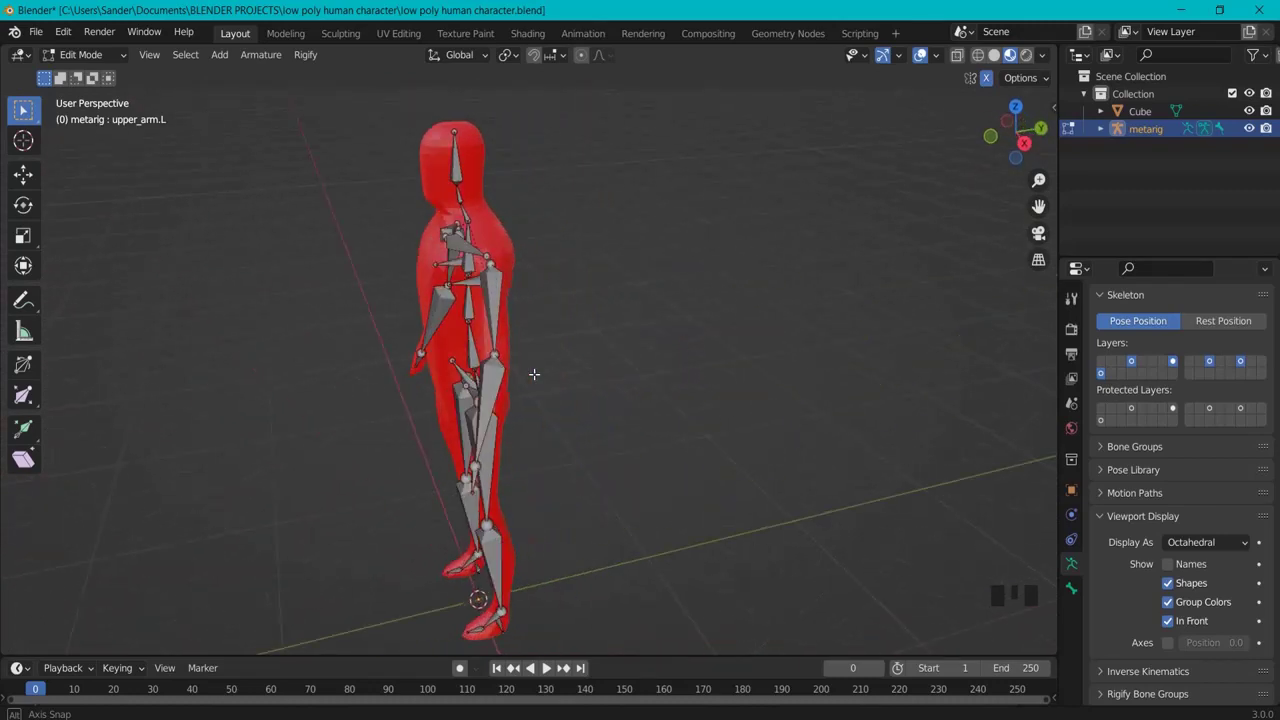
In right side view, move the middle spine bone spine.002 slightly to fit inside the mesh's torso.
click(453, 146)
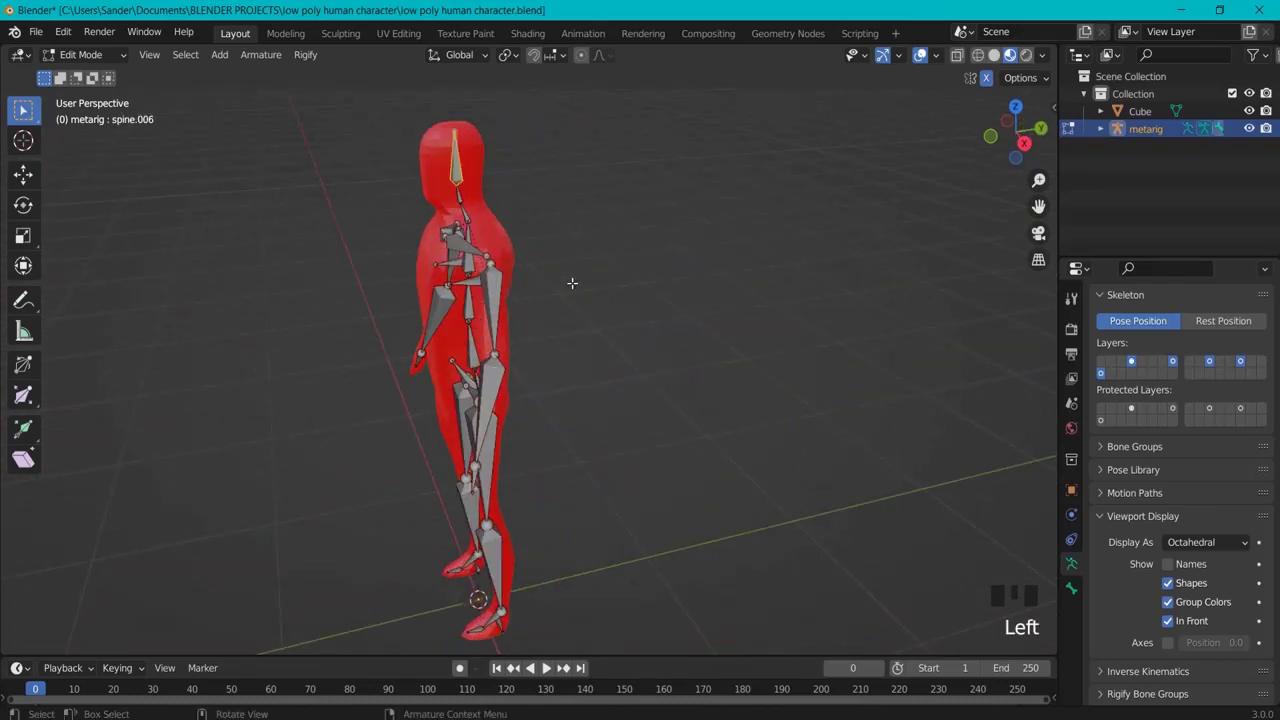
click(472, 310)
key(KP_3)
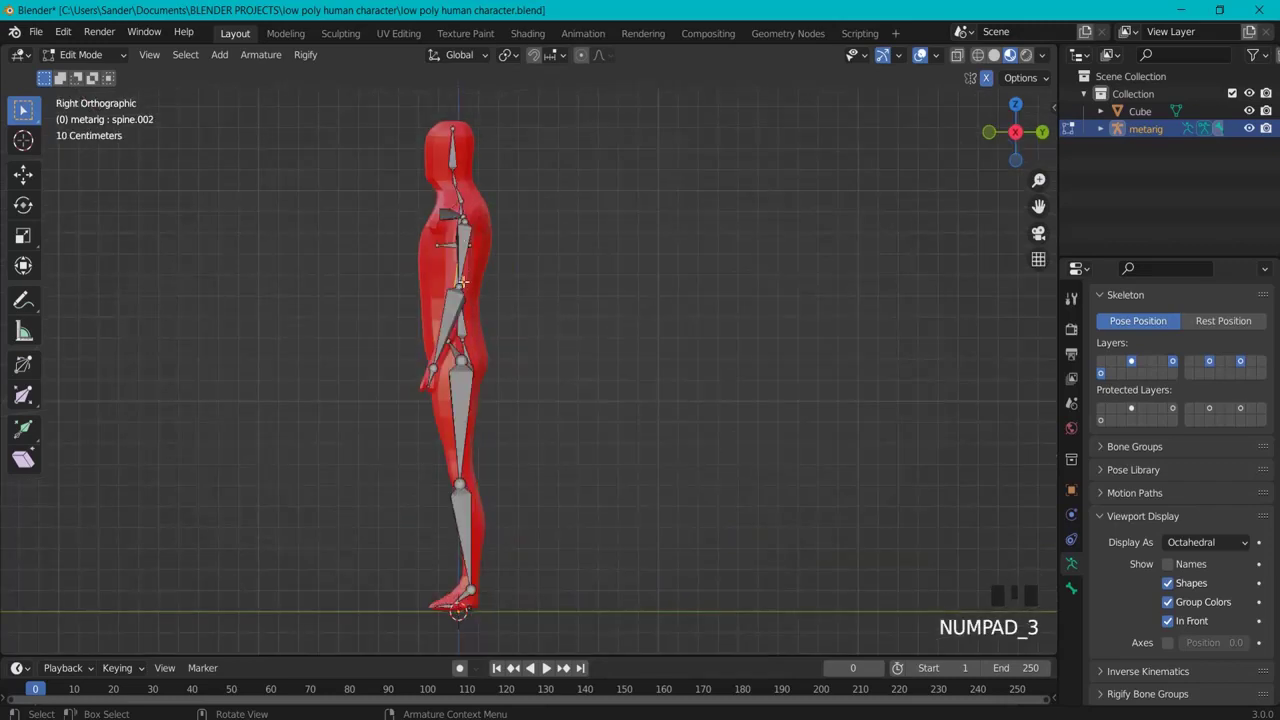
key(g)
click(470, 286)
middle_drag(476, 290, 478, 250)
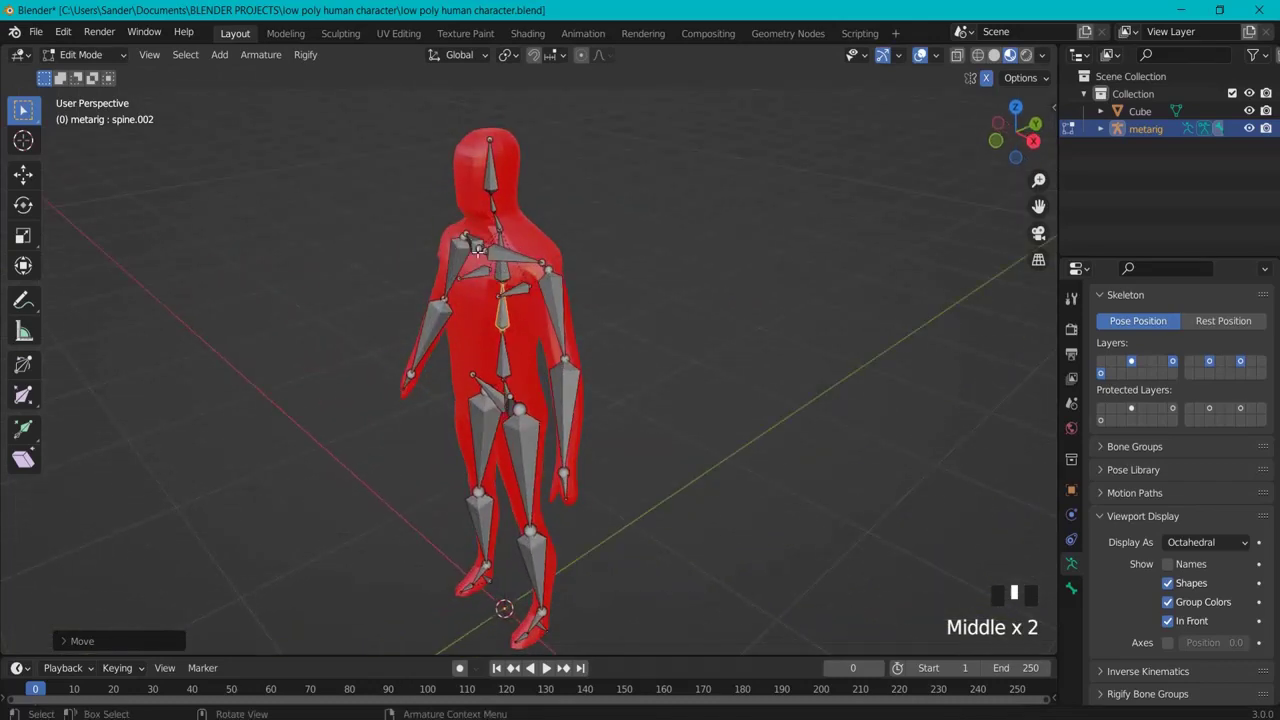
Move the inner joint of the shoulder bone back about 0.05 m along the Y axis into the upper chest.
click(478, 250)
click(478, 250)
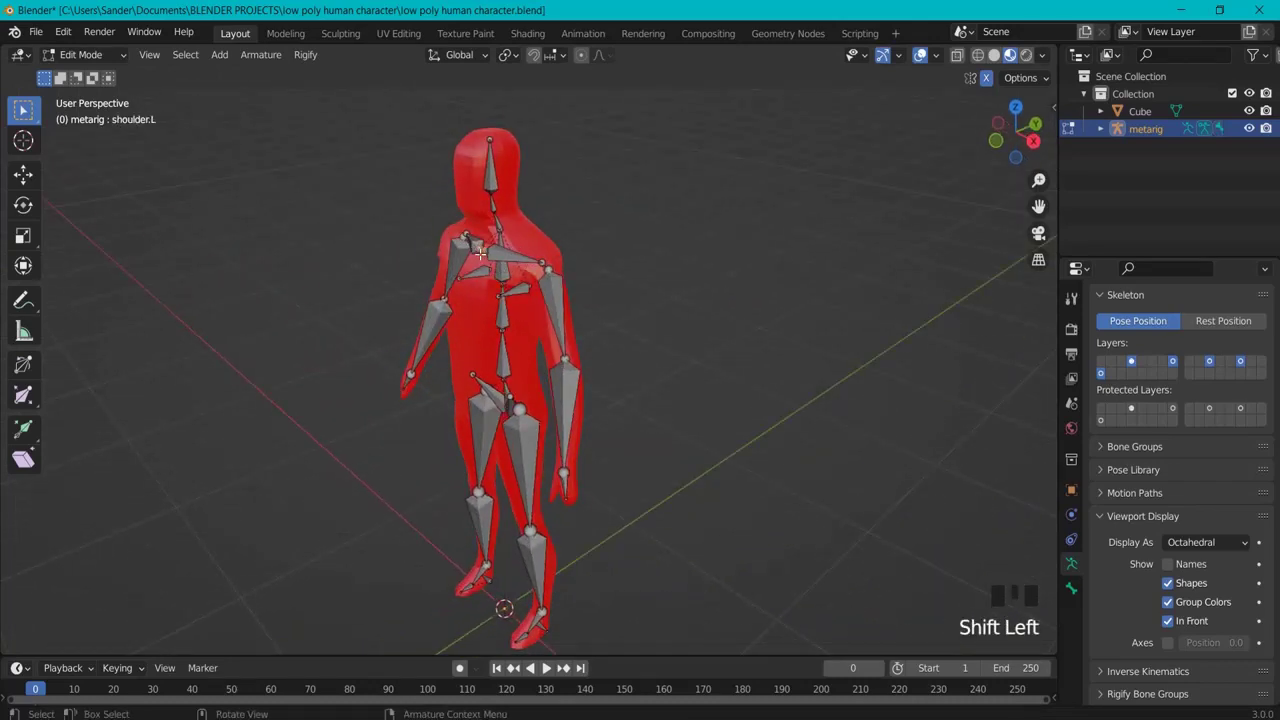
key(g)
key(y)
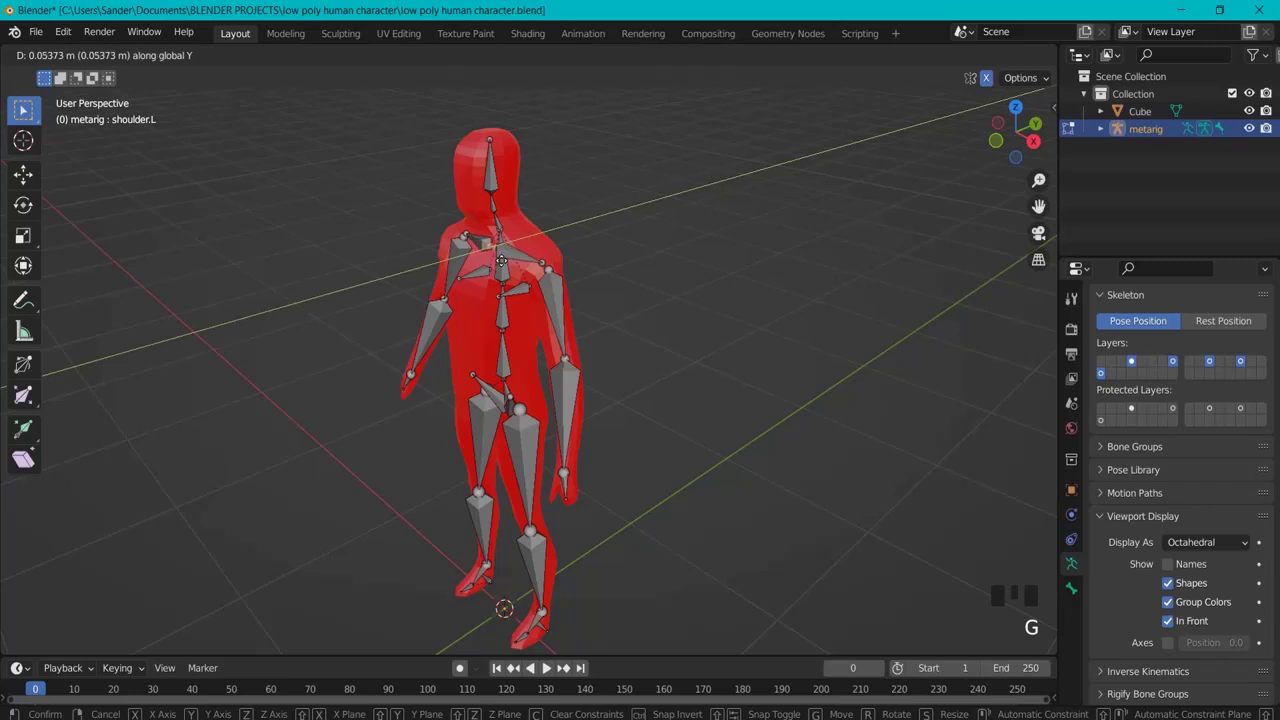
click(503, 260)
middle_drag(503, 260, 554, 234)
Check the bone placement against the mesh from the side, top and front, and return the meta-rig to Object Mode.
key(KP_3)
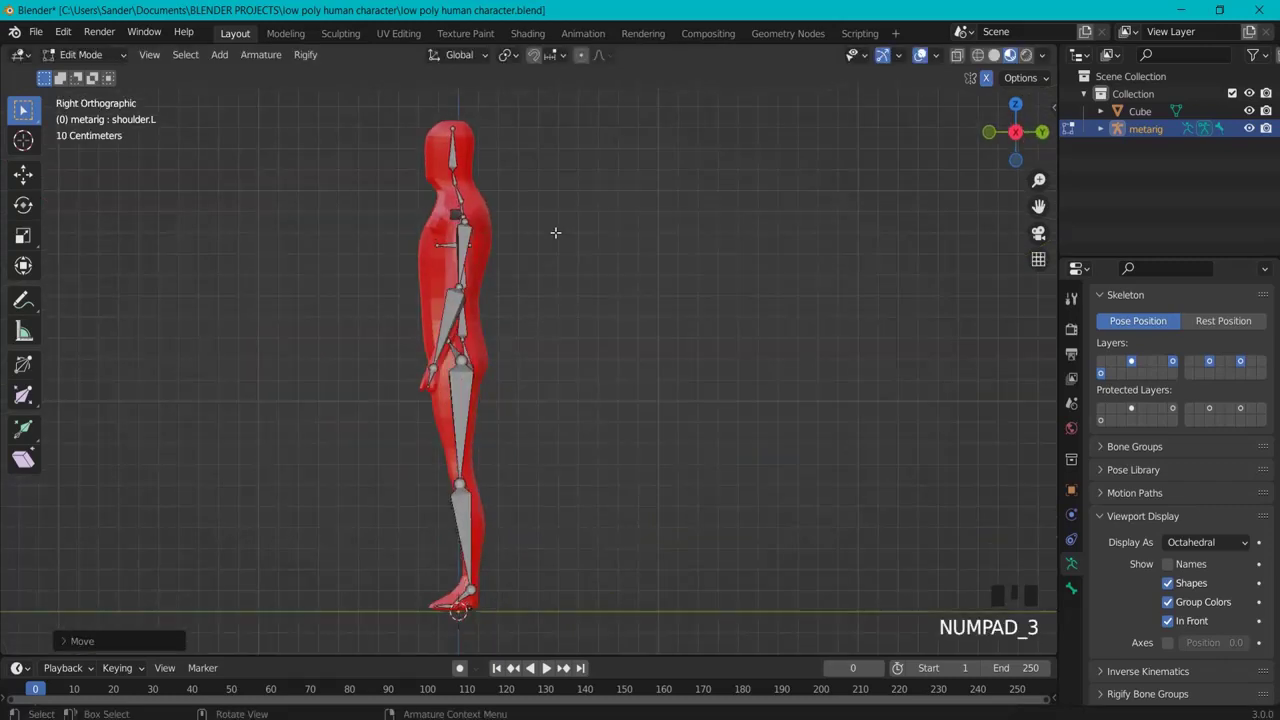
key(KP_7)
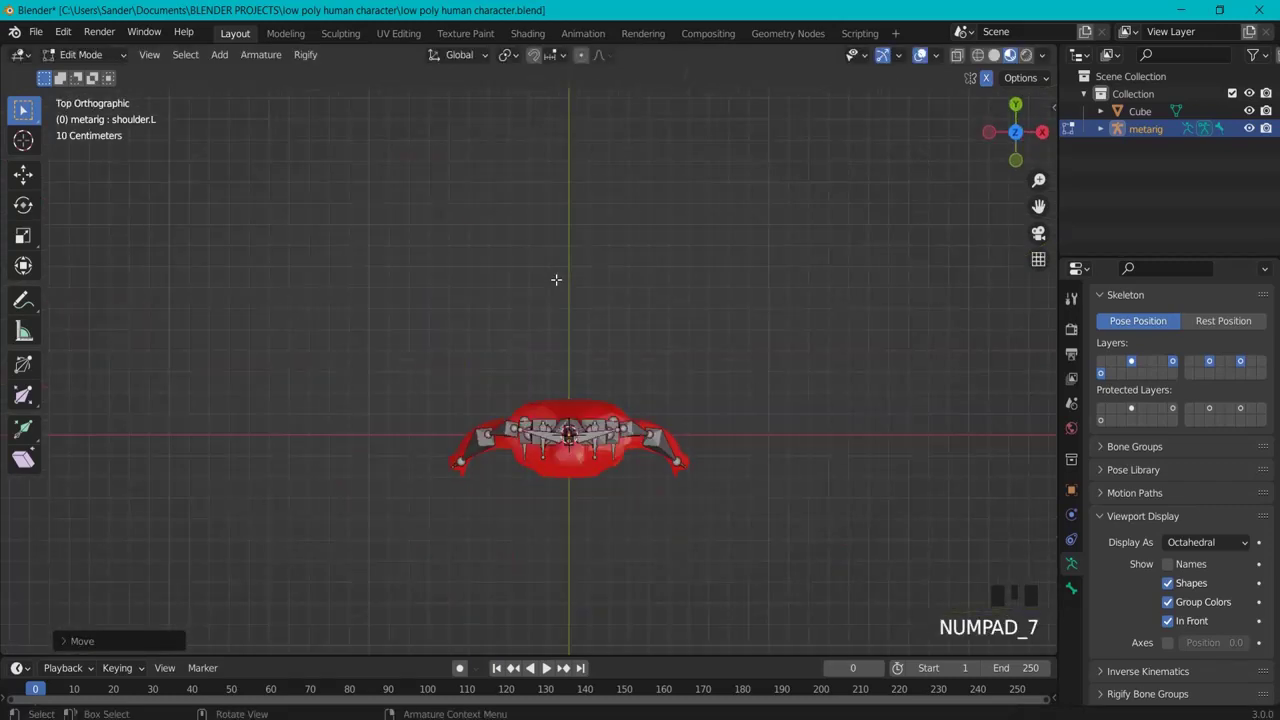
key(KP_1)
key(KP_3)
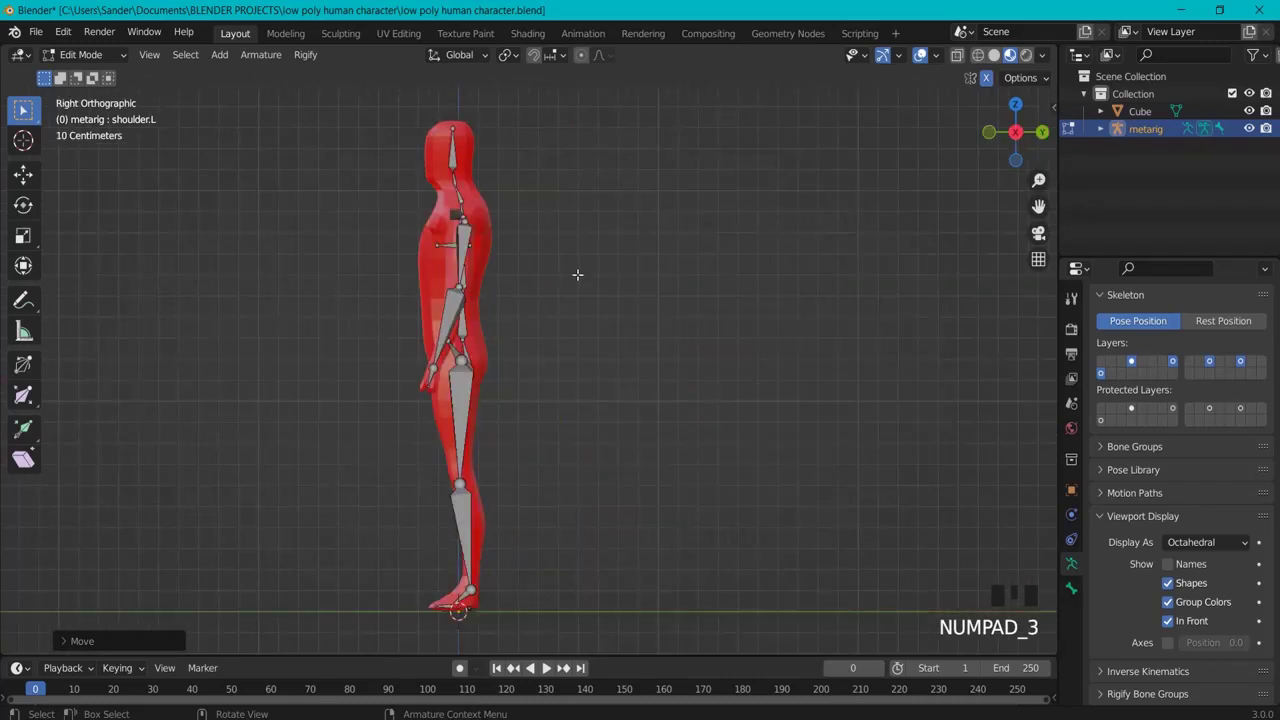
middle_drag(577, 274, 730, 317)
click(75, 55)
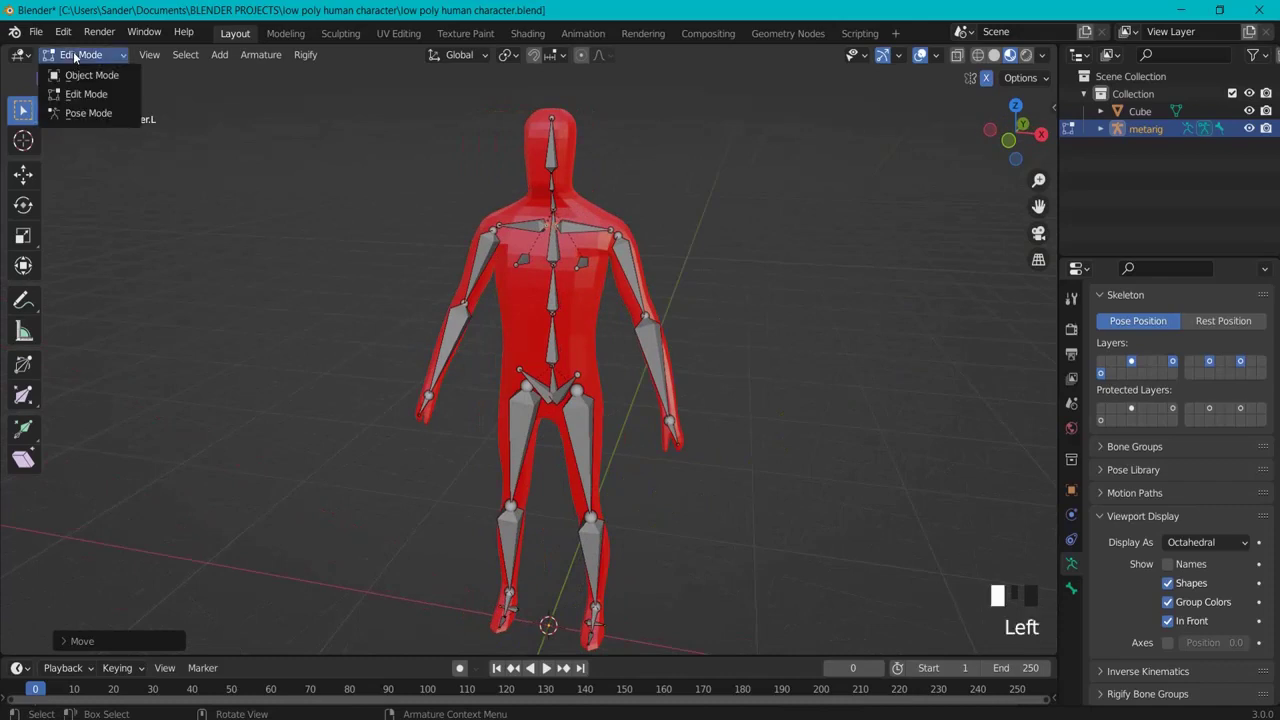
click(82, 75)
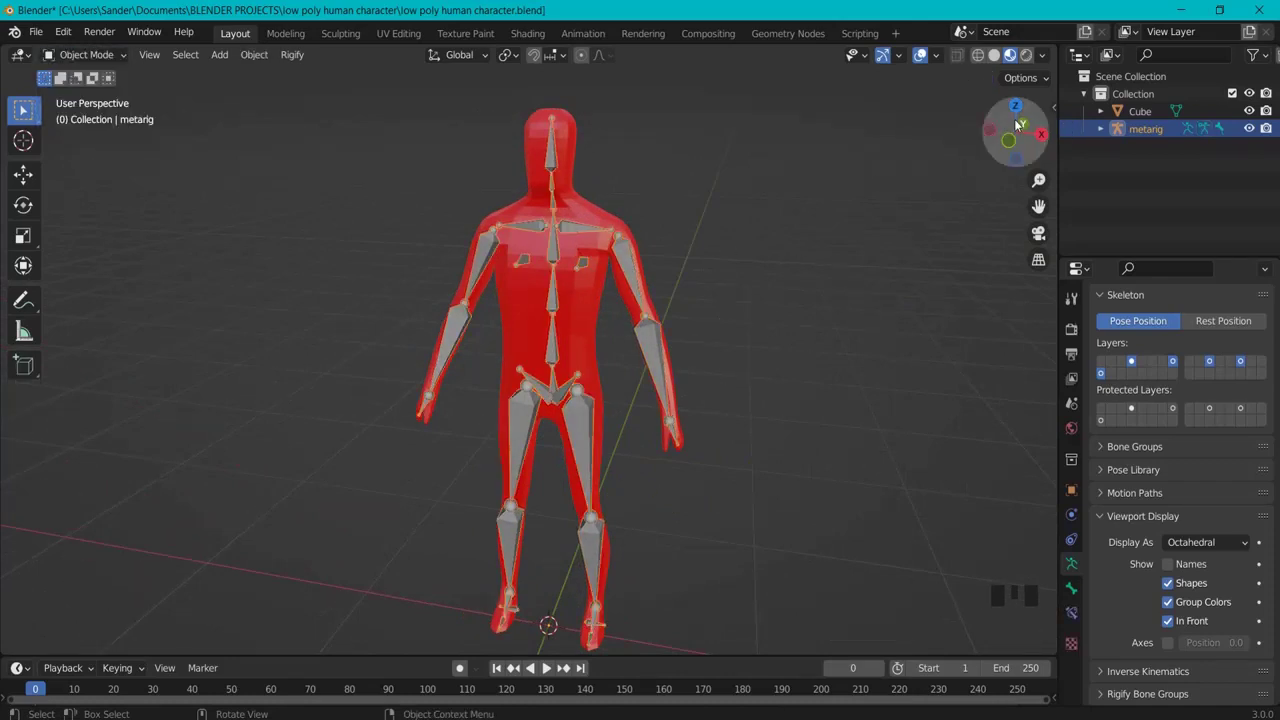
Apply the meta-rig's scale so it becomes 1.000 on all axes, and clear the selection.
key(n)
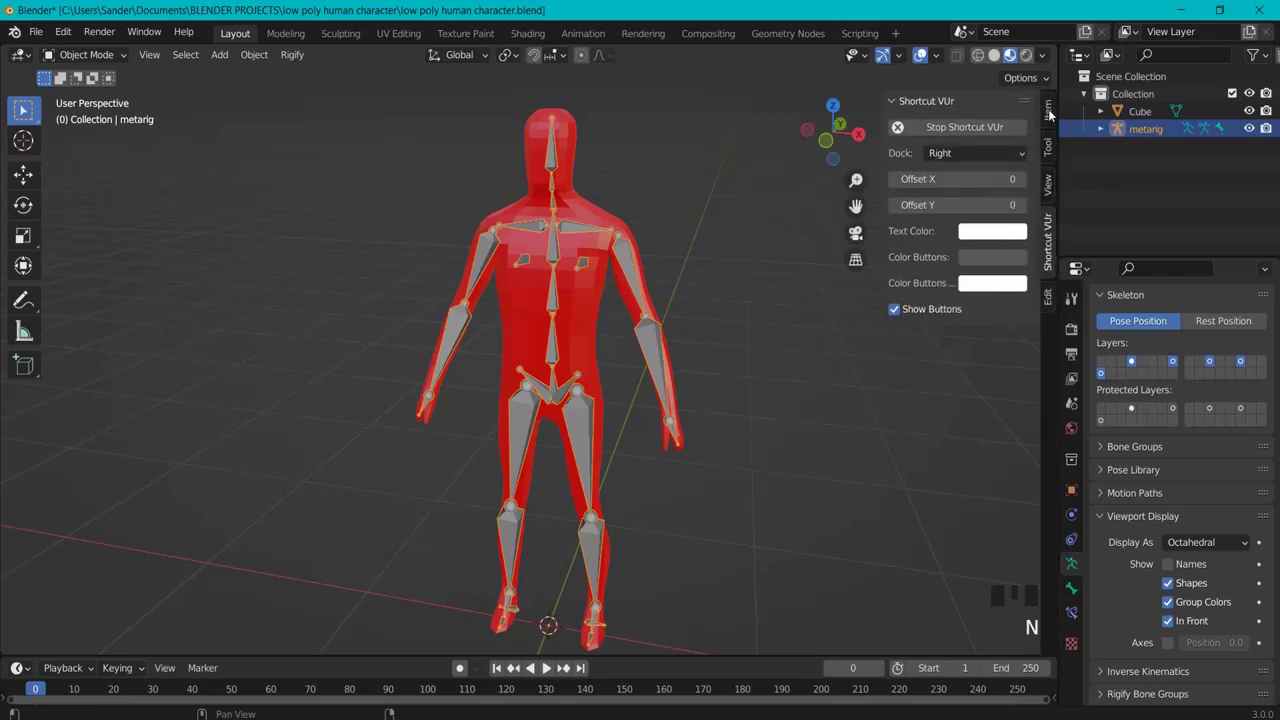
click(1048, 110)
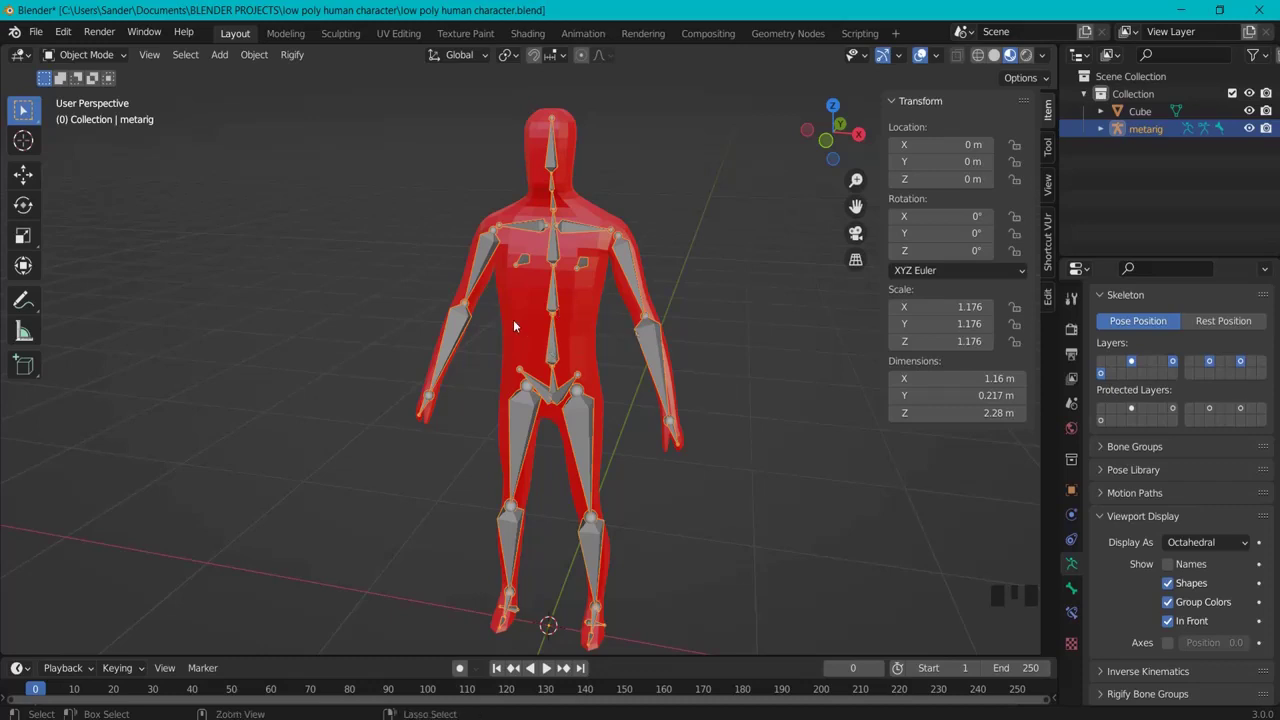
key(ctrl+a)
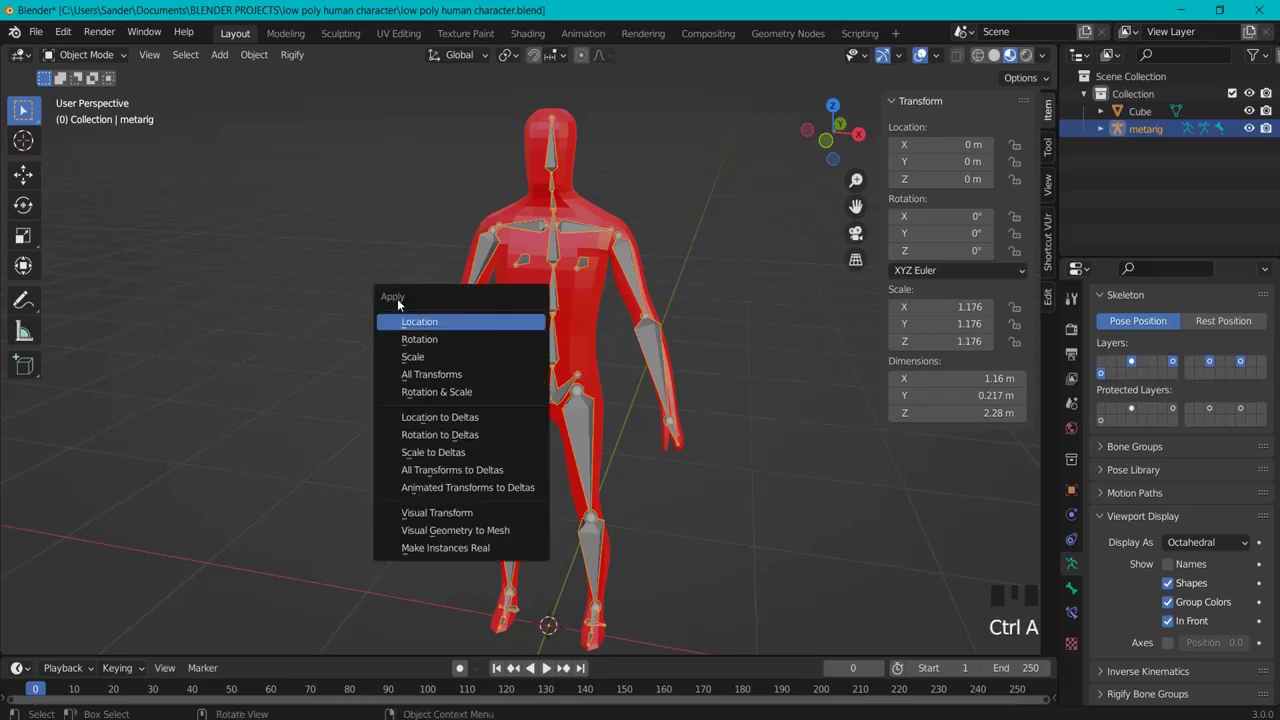
click(413, 356)
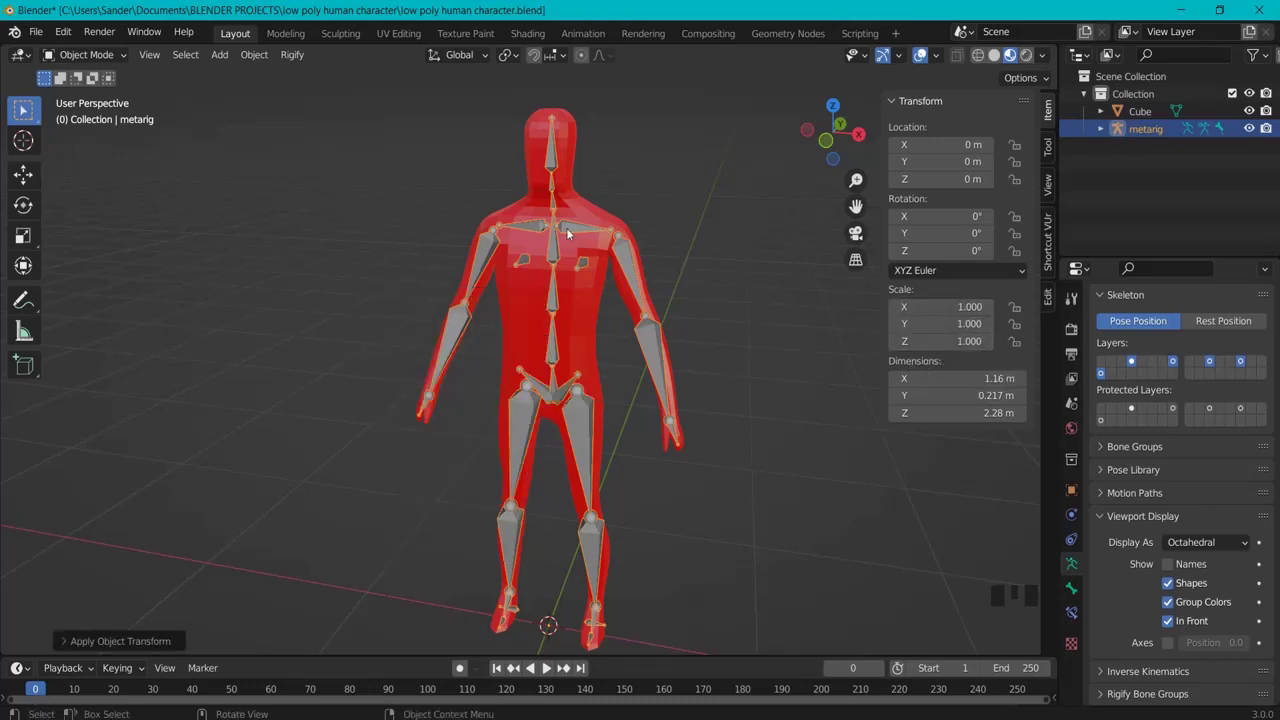
click(728, 295)
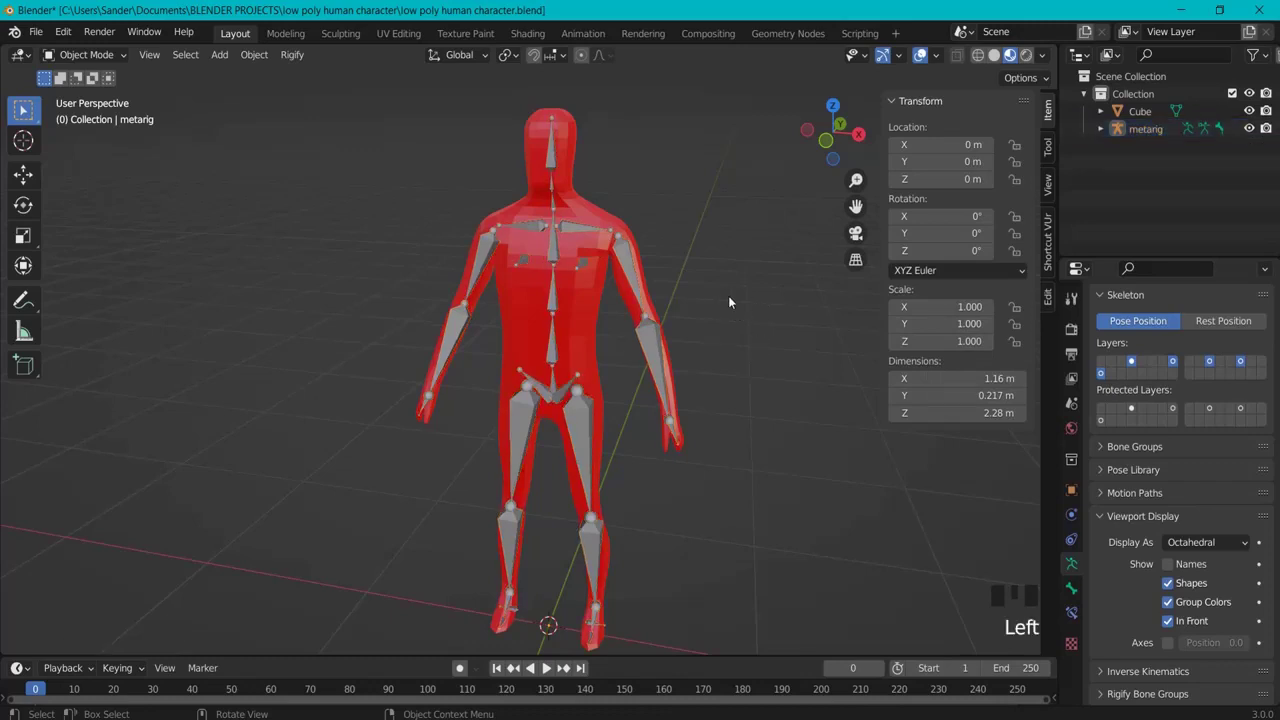
key(n)
middle_drag(794, 335, 707, 347)
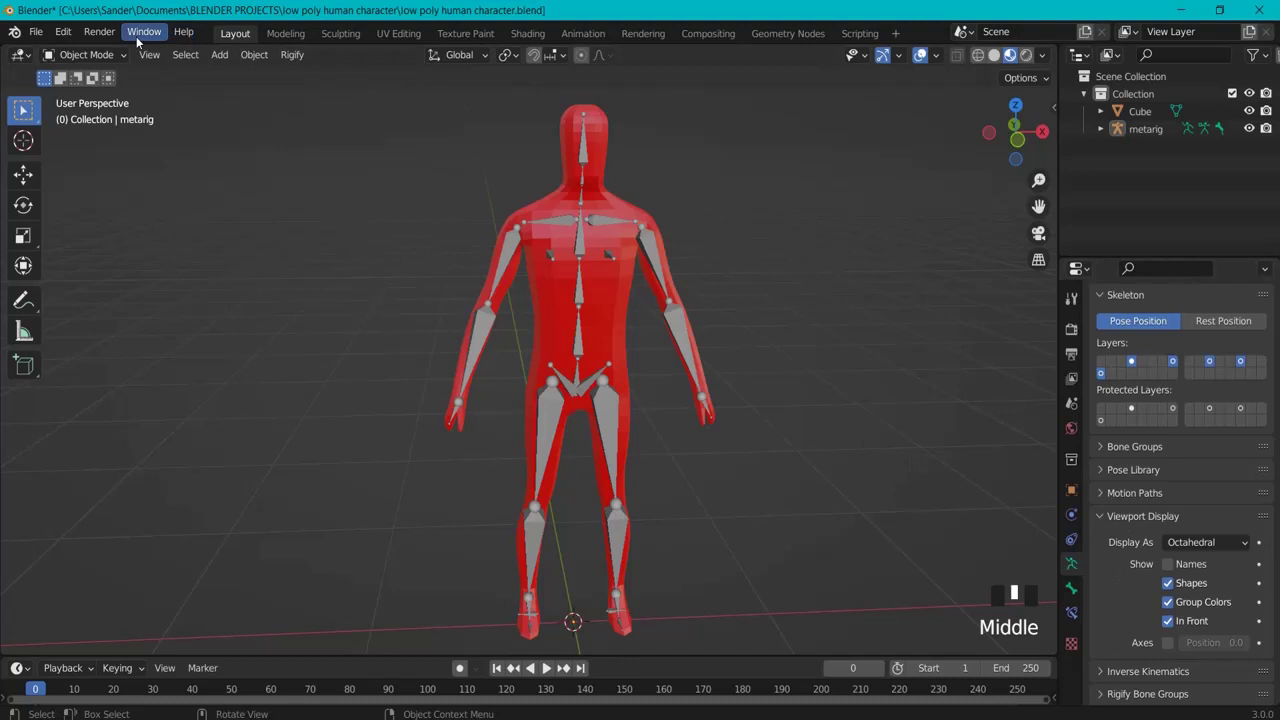
Select the meta-rig and generate the Rigify control rig from it.
scroll(1115, 538, down, 5)
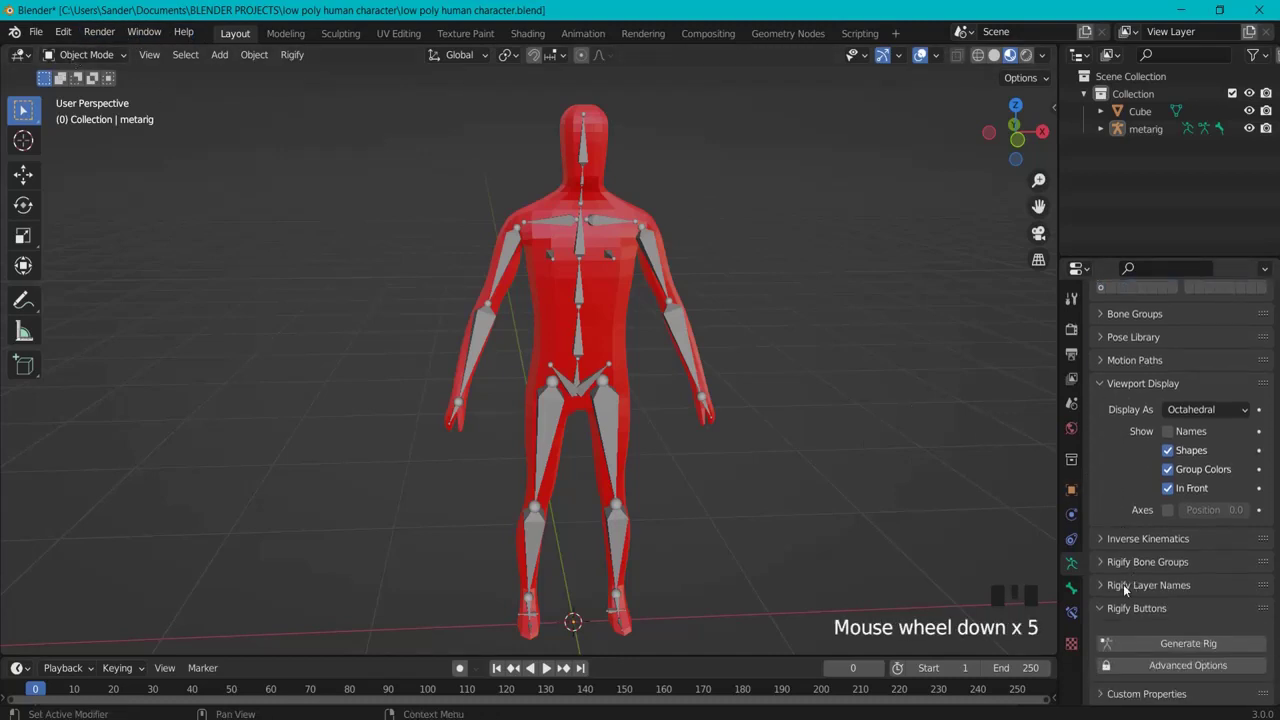
click(1102, 610)
scroll(1100, 625, down, 3)
click(1103, 672)
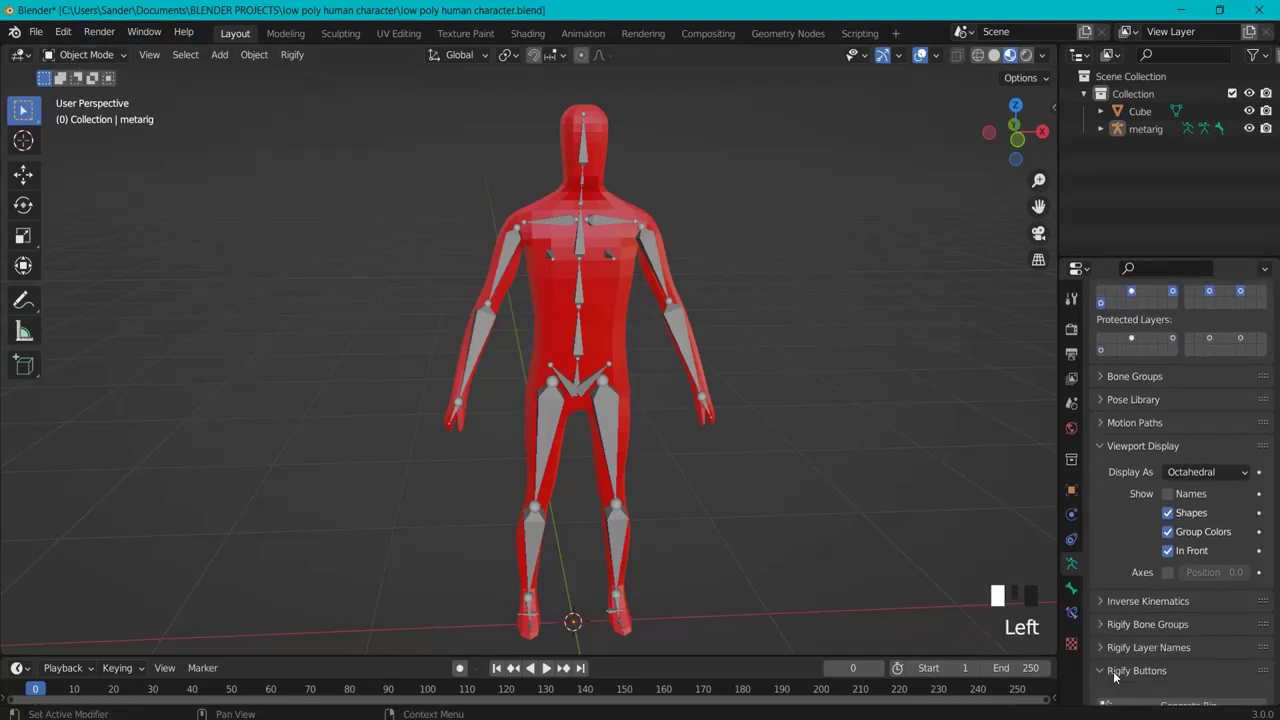
scroll(1105, 665, down, 3)
click(576, 342)
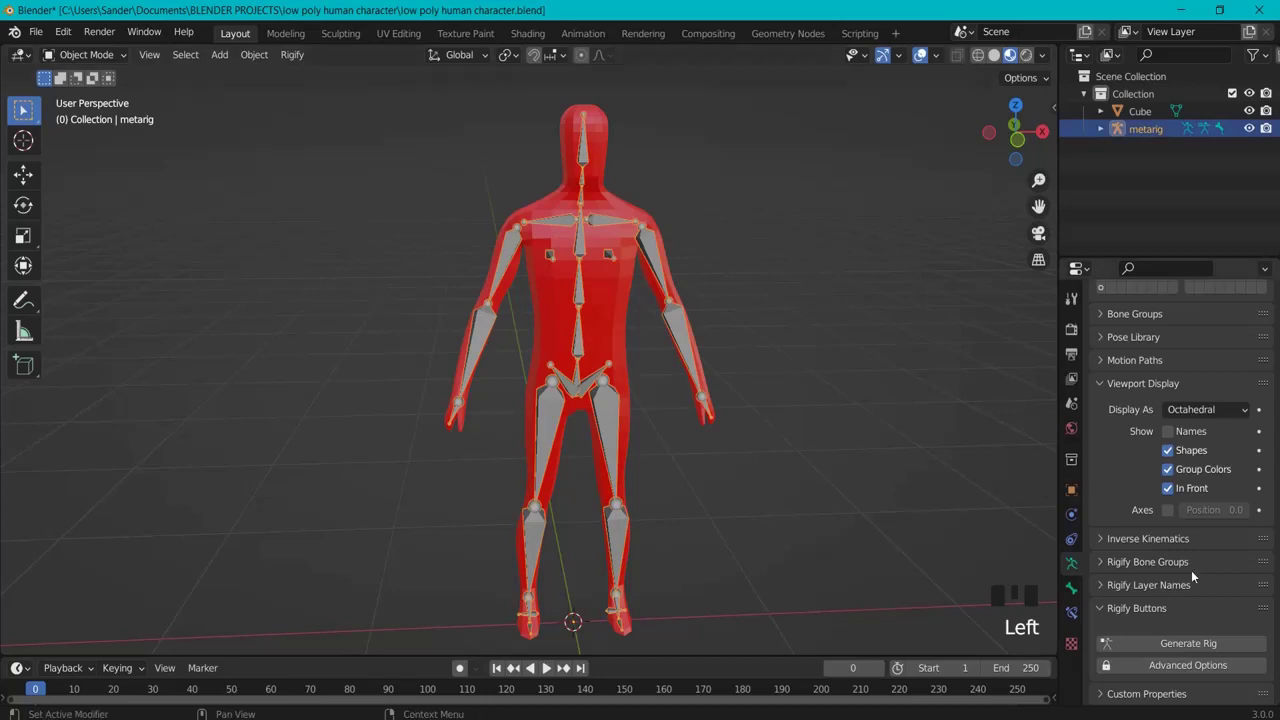
click(1172, 643)
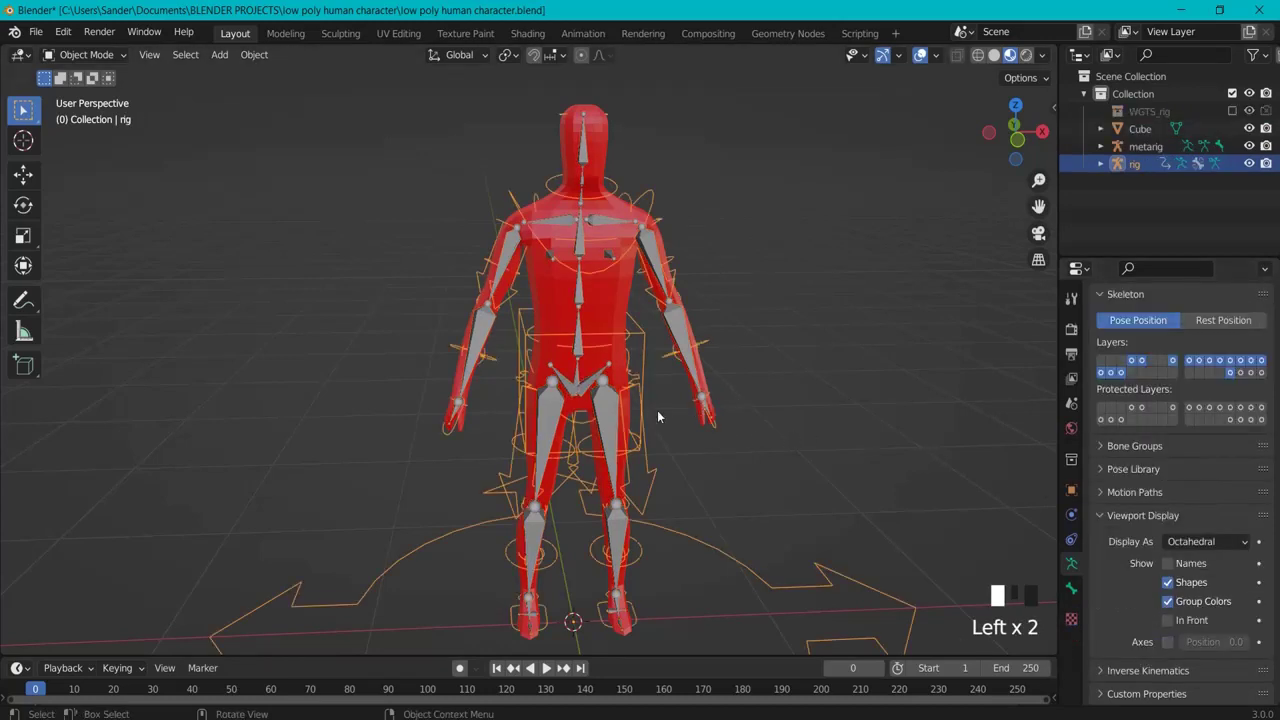
Select the original meta-rig and hide it in the viewport, leaving the generated rig shown with the mesh.
middle_drag(775, 318, 512, 422)
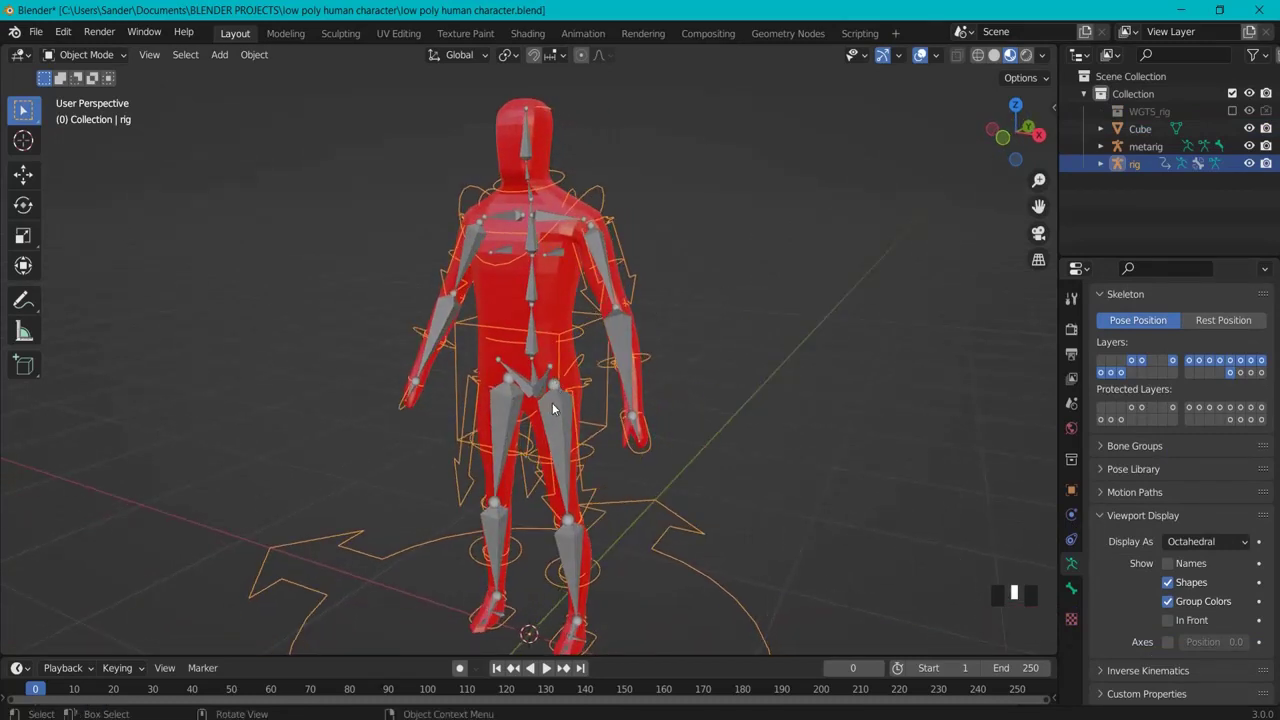
click(553, 408)
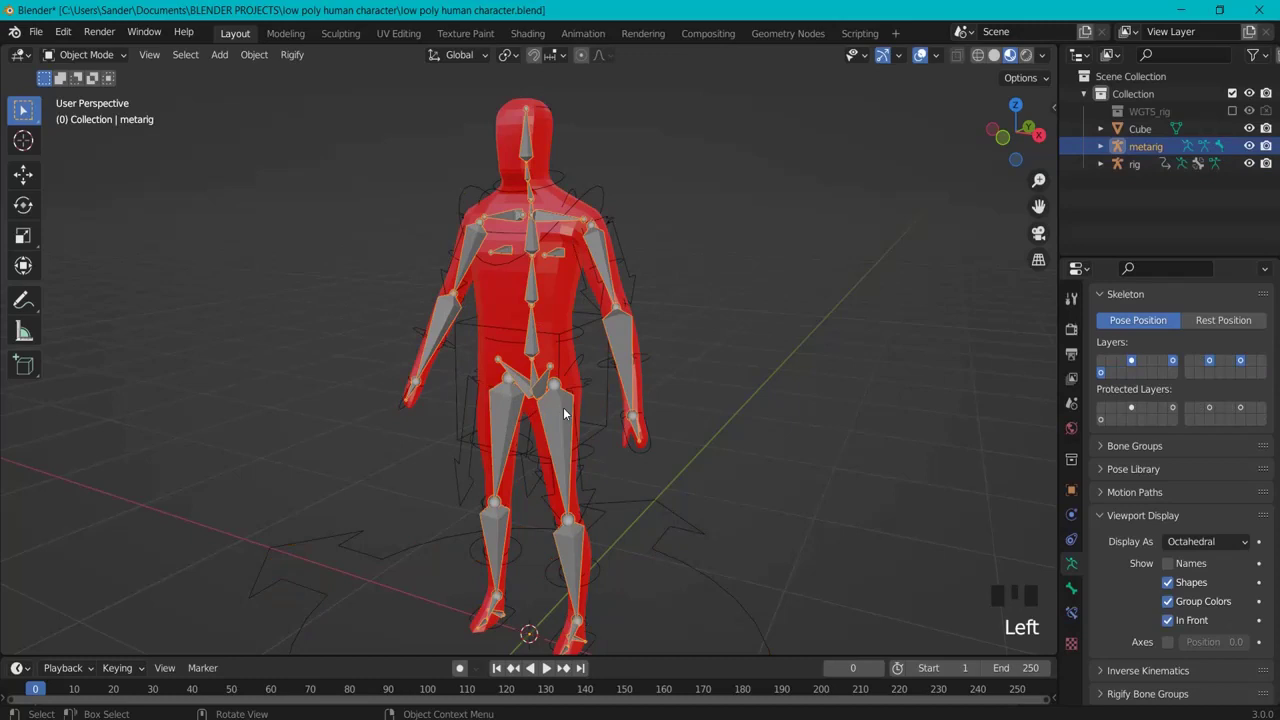
click(1249, 147)
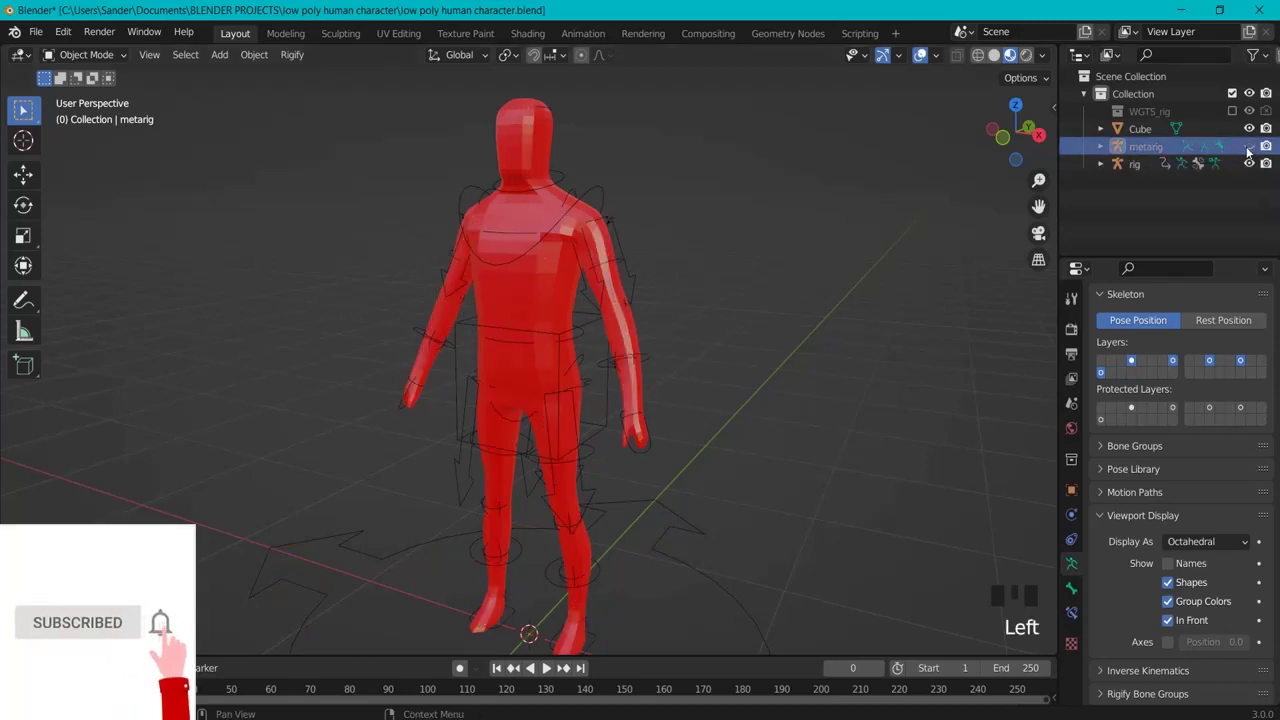
click(1249, 147)
click(1249, 147)
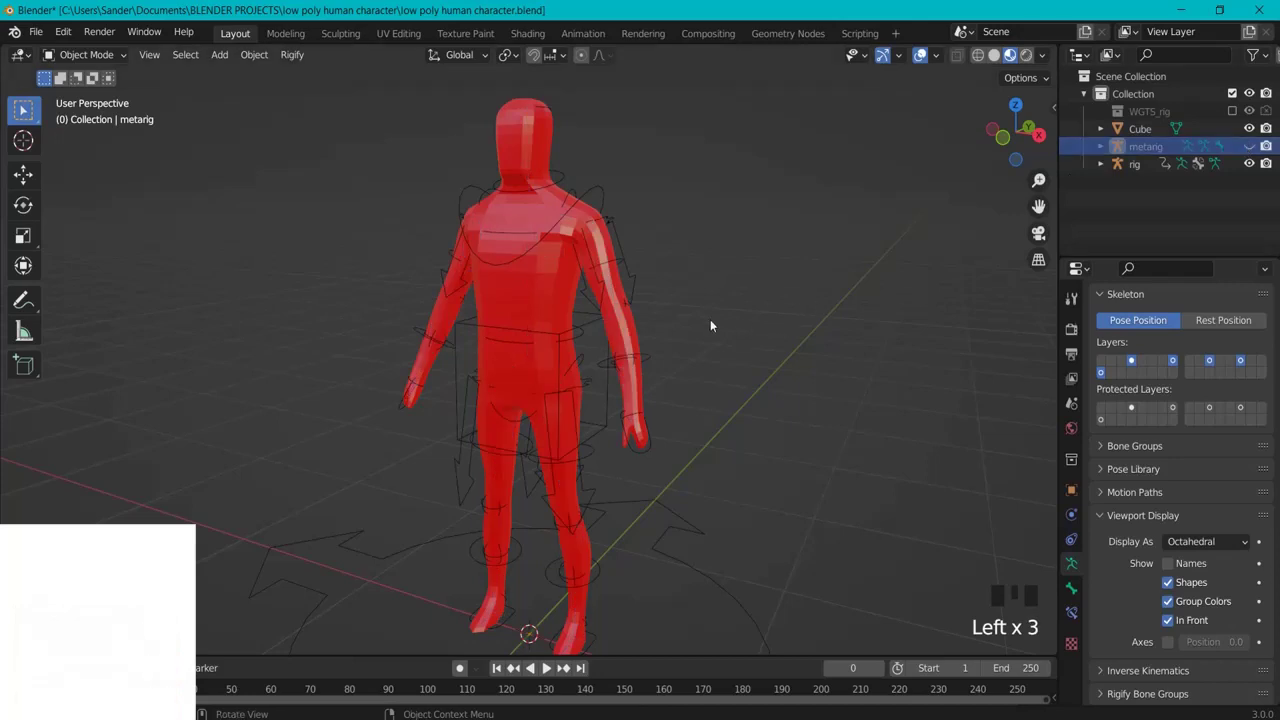
Parent the Cube character mesh to the generated rig using Armature Deform With Automatic Weights.
mouse_move(662, 345)
middle_down()
mouse_move(680, 343)
mouse_move(655, 355)
middle_up()
click(652, 352)
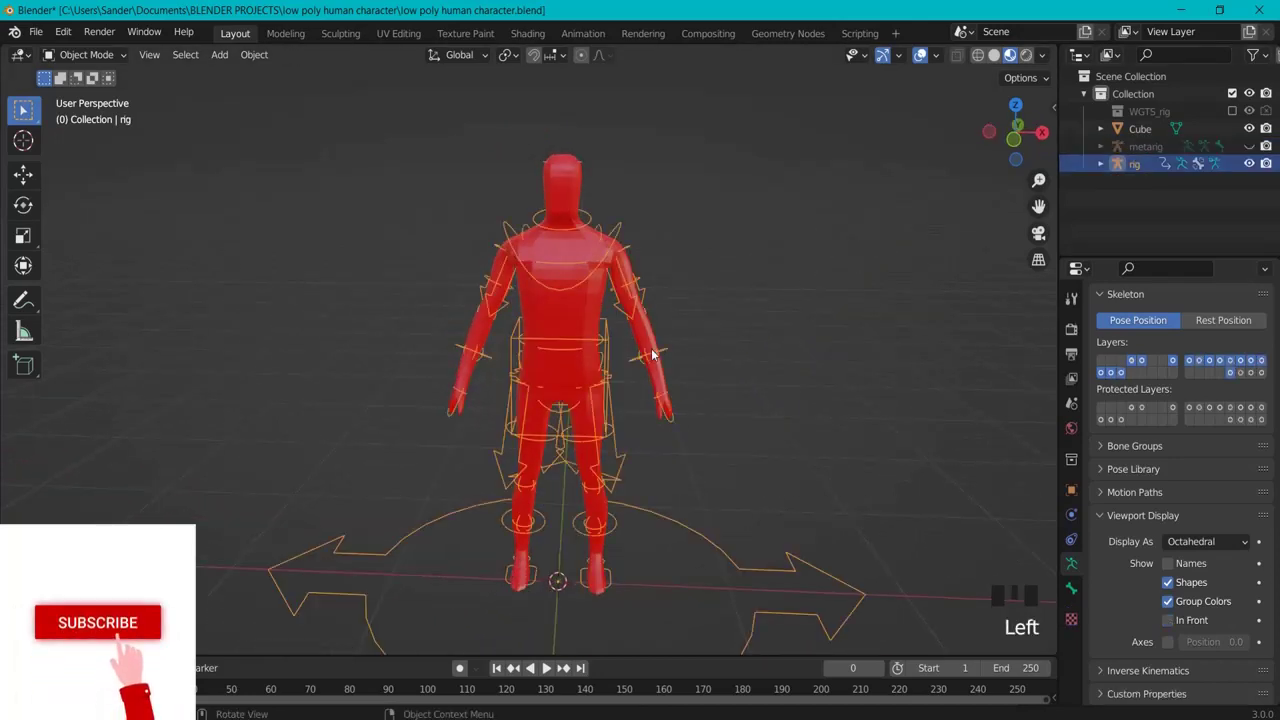
click(569, 300)
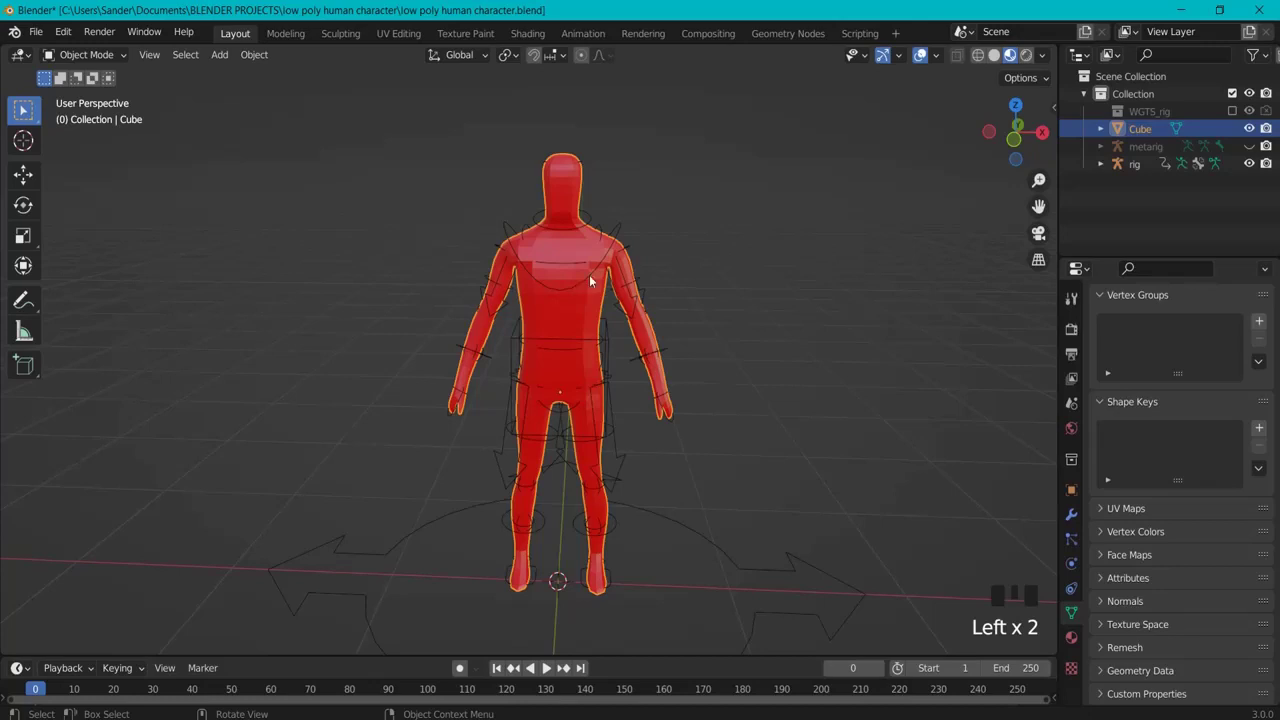
click(592, 271)
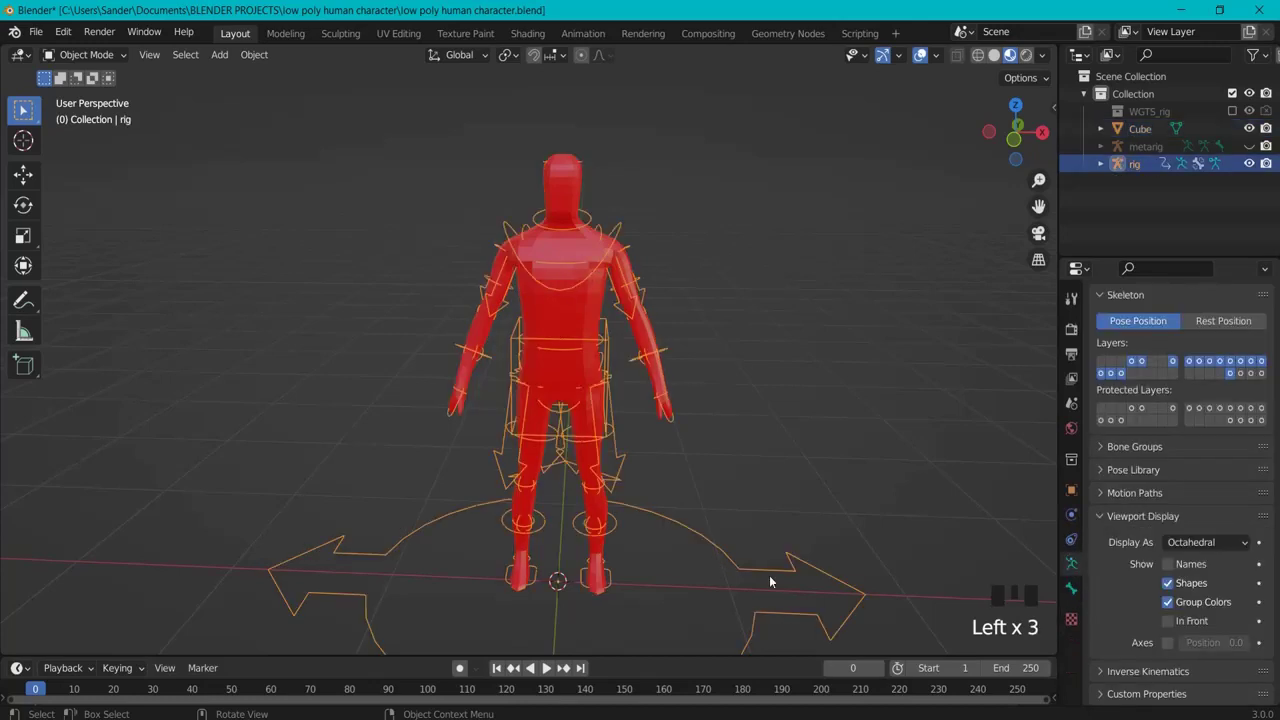
click(579, 307)
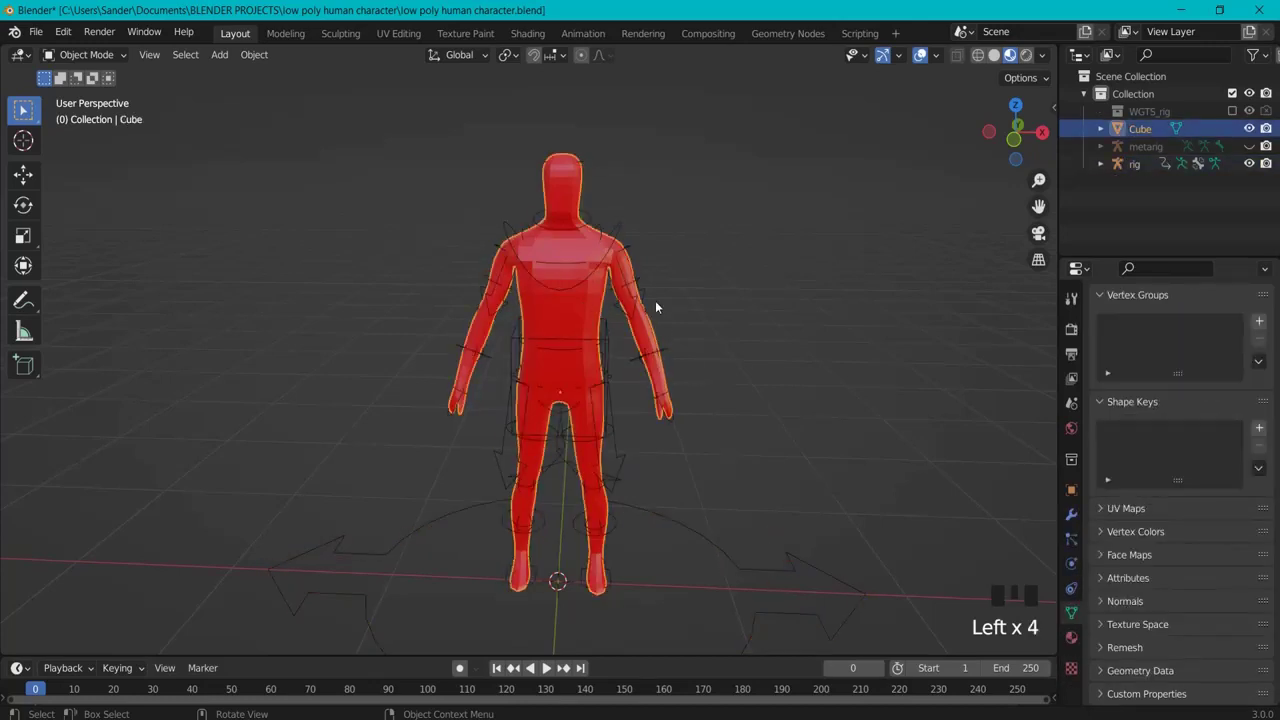
shift+click(587, 277)
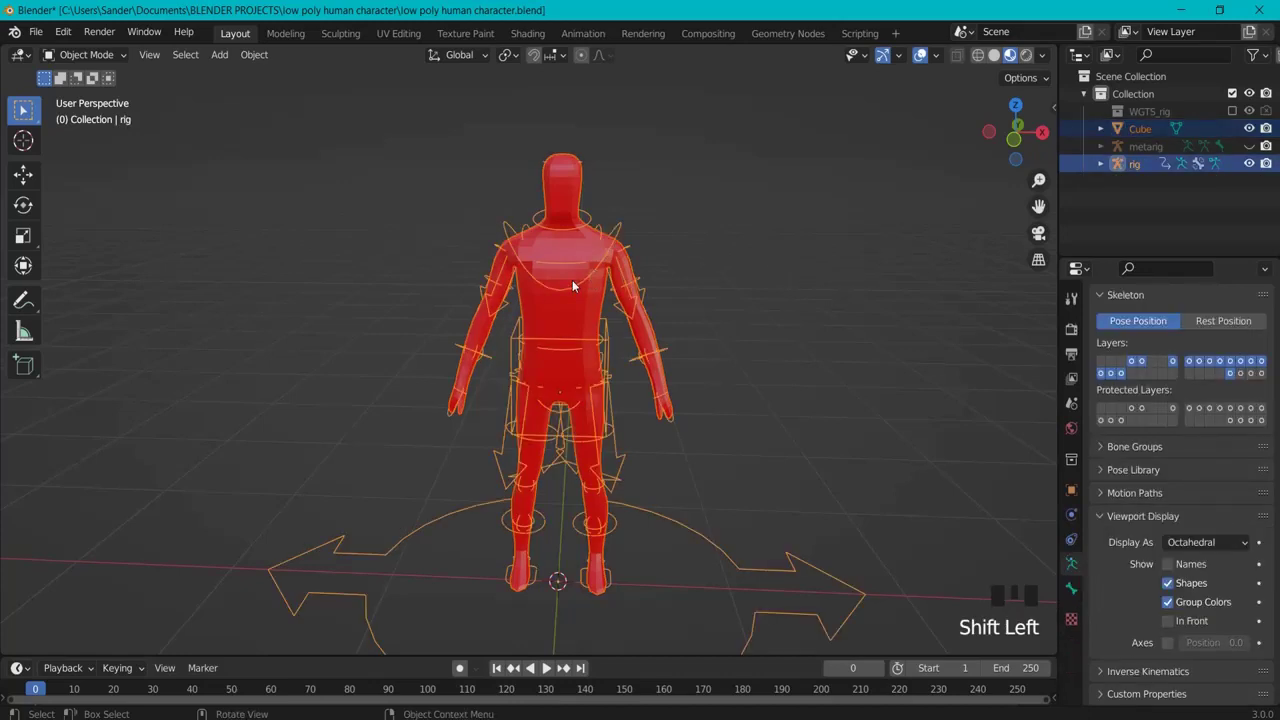
key(ctrl+p)
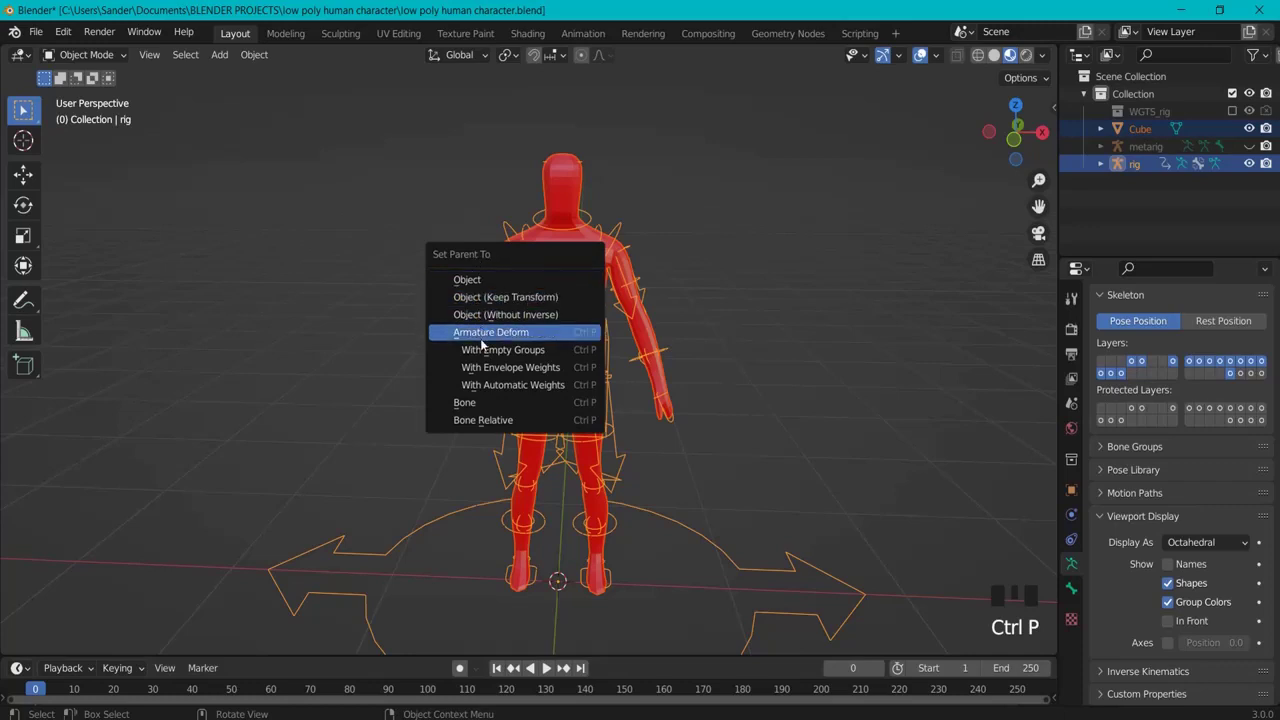
click(534, 386)
Clear the selection, select the generated rig on its own and switch it to Pose Mode.
click(700, 245)
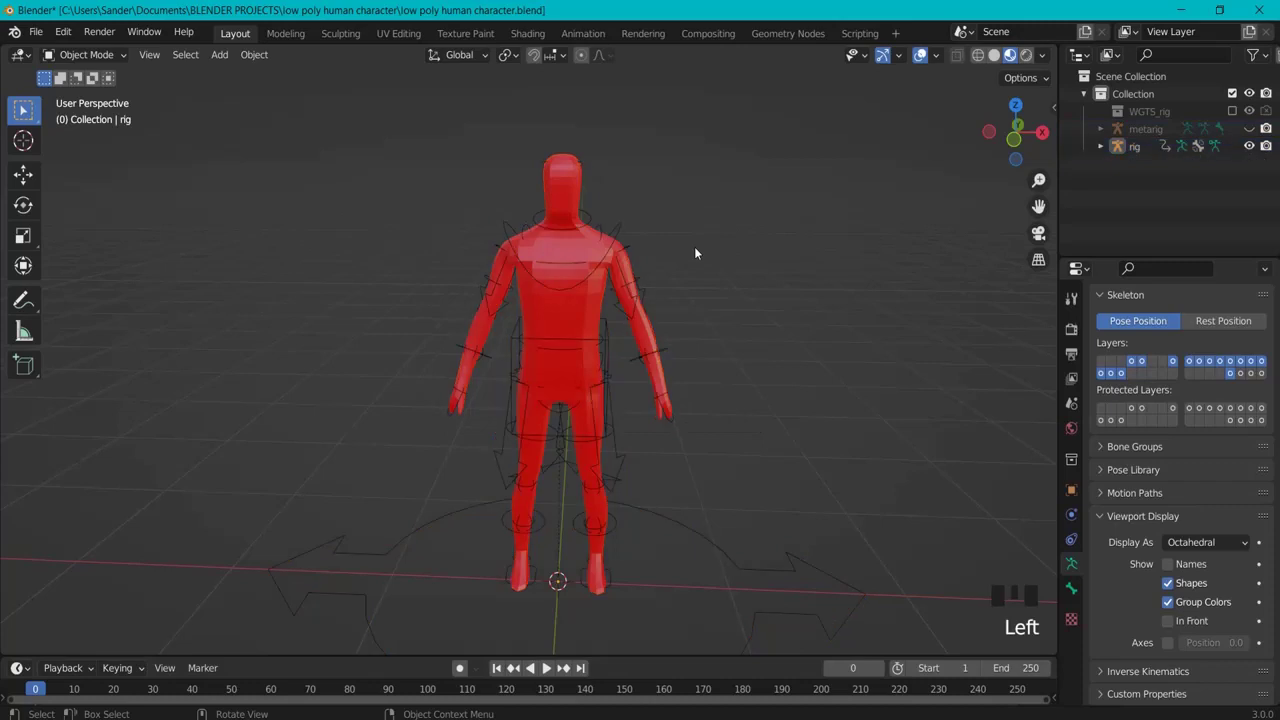
click(618, 230)
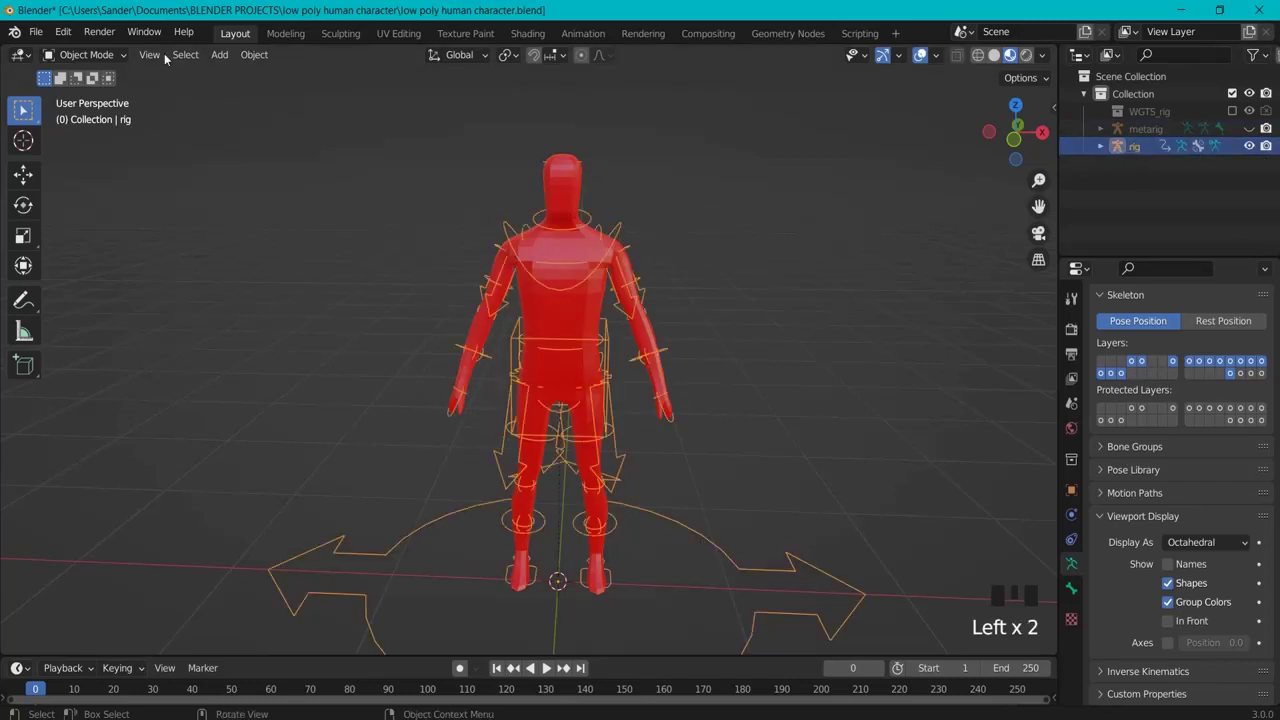
click(86, 54)
click(89, 113)
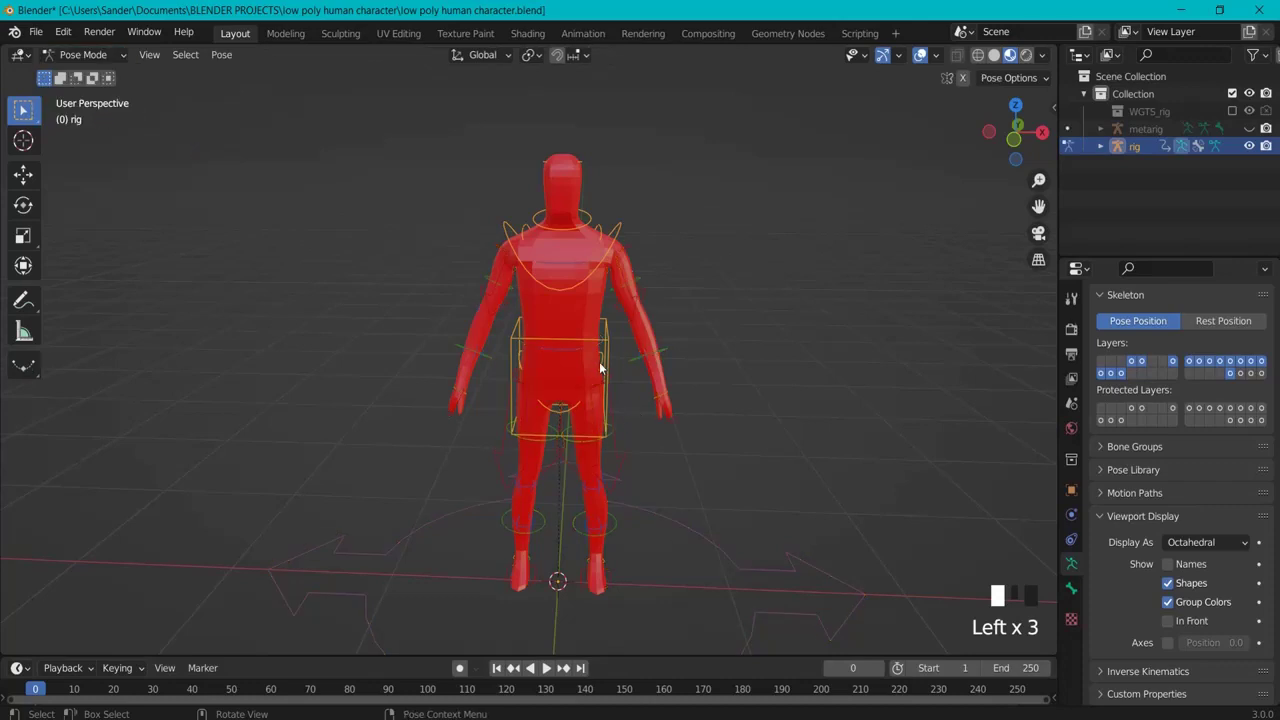
Try moving the torso control downward so the knees bend, and cancel the move.
click(605, 335)
mouse_move(605, 335)
middle_down()
mouse_move(628, 358)
mouse_move(618, 349)
middle_up()
key(g)
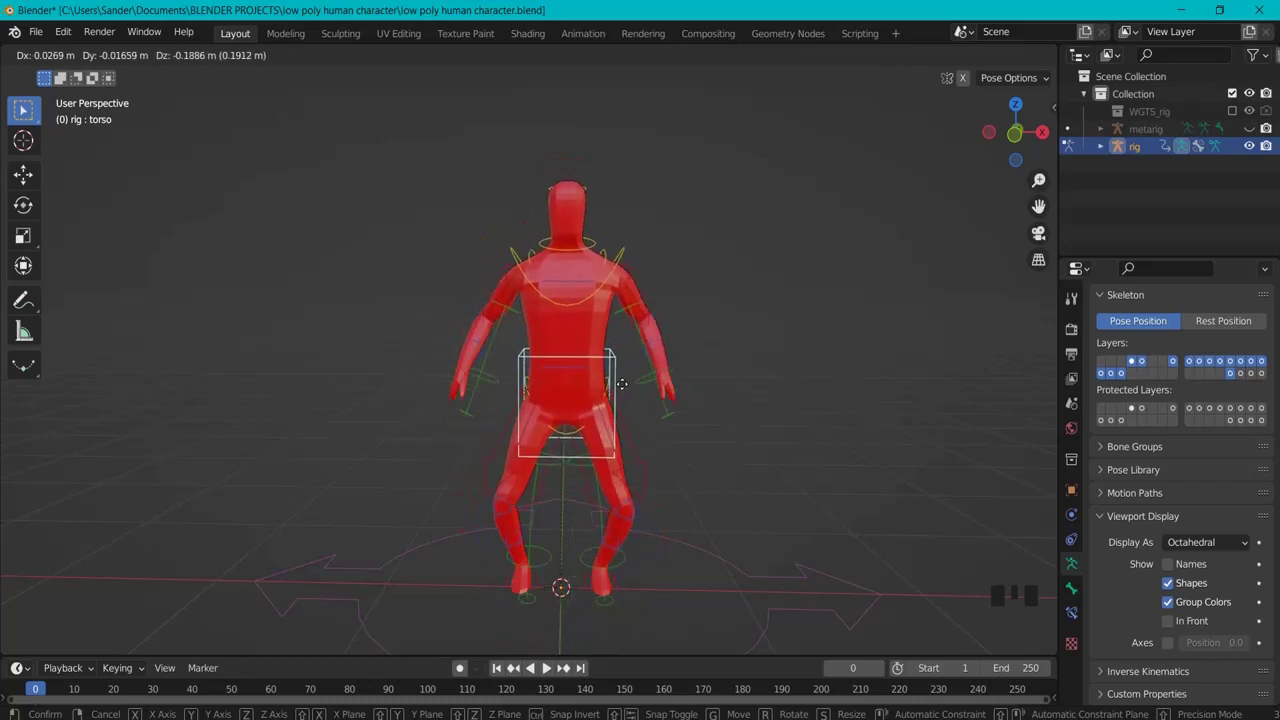
right_click(622, 384)
Try moving the right foot IK control backward and up in front of the body, cancelling each move.
middle_drag(651, 349, 677, 388)
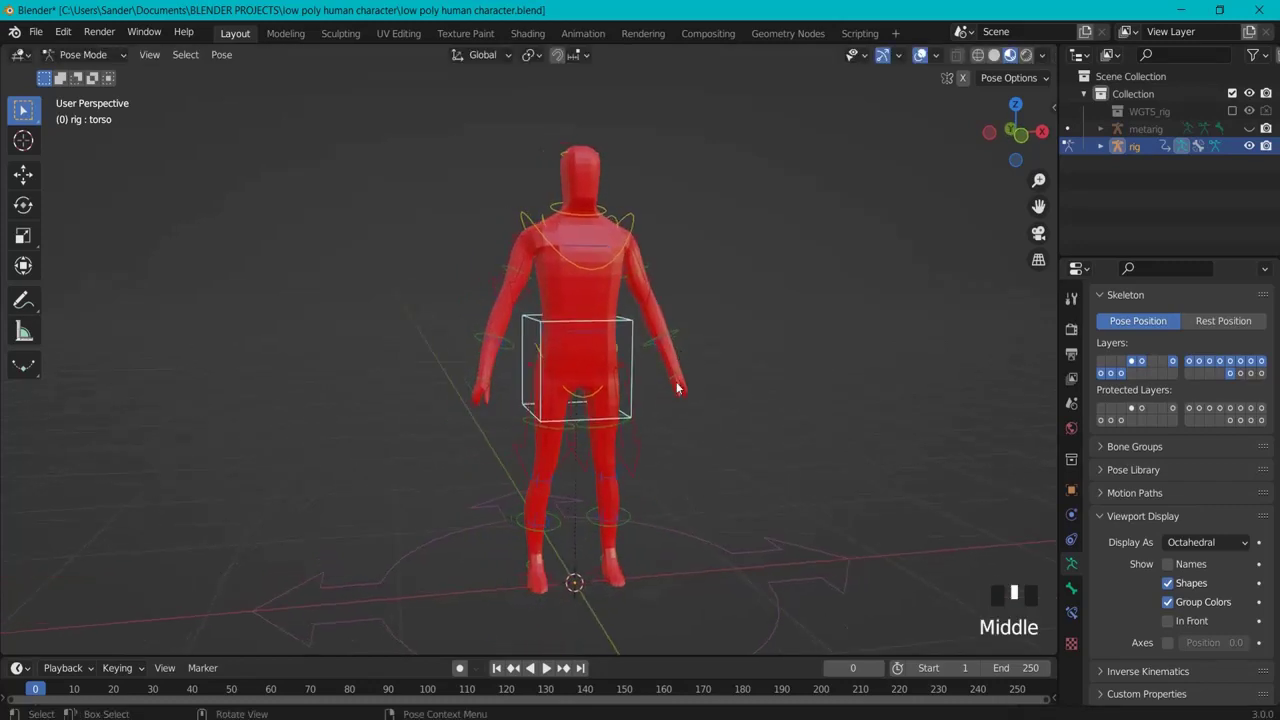
mouse_move(648, 561)
middle_down()
mouse_move(820, 558)
mouse_move(626, 566)
middle_up()
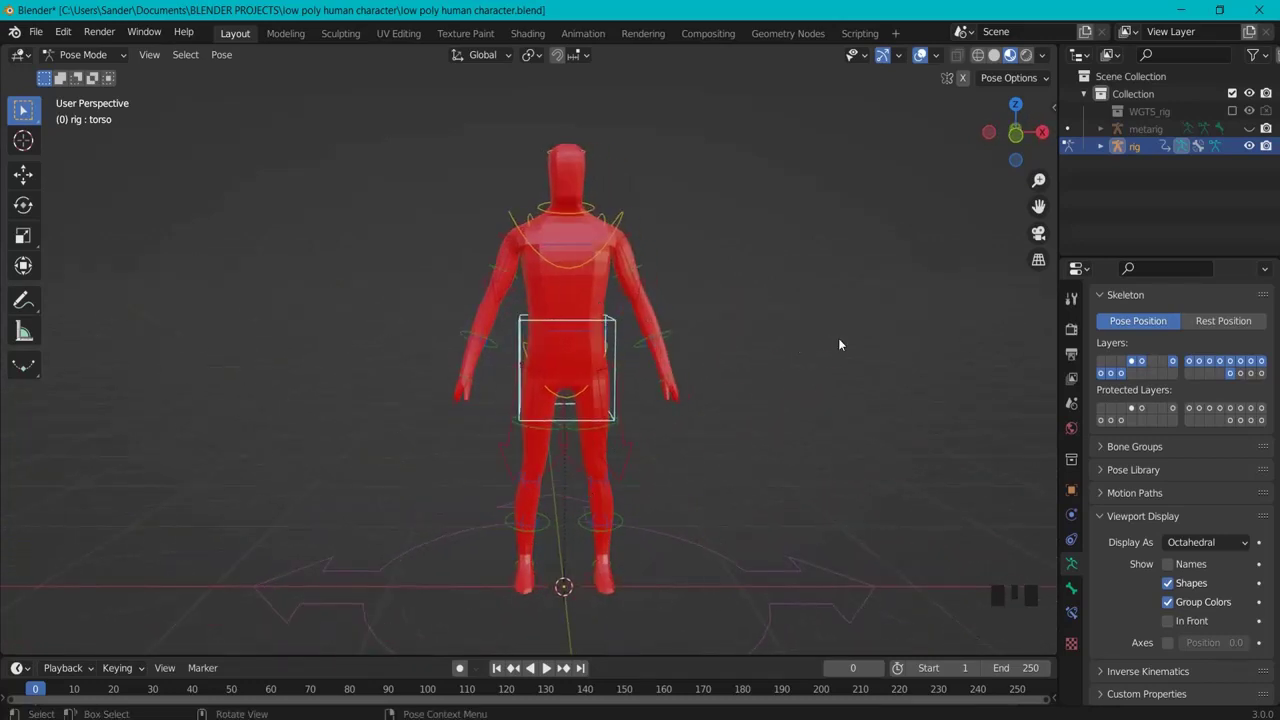
middle_drag(840, 345, 676, 364)
middle_drag(532, 436, 736, 428)
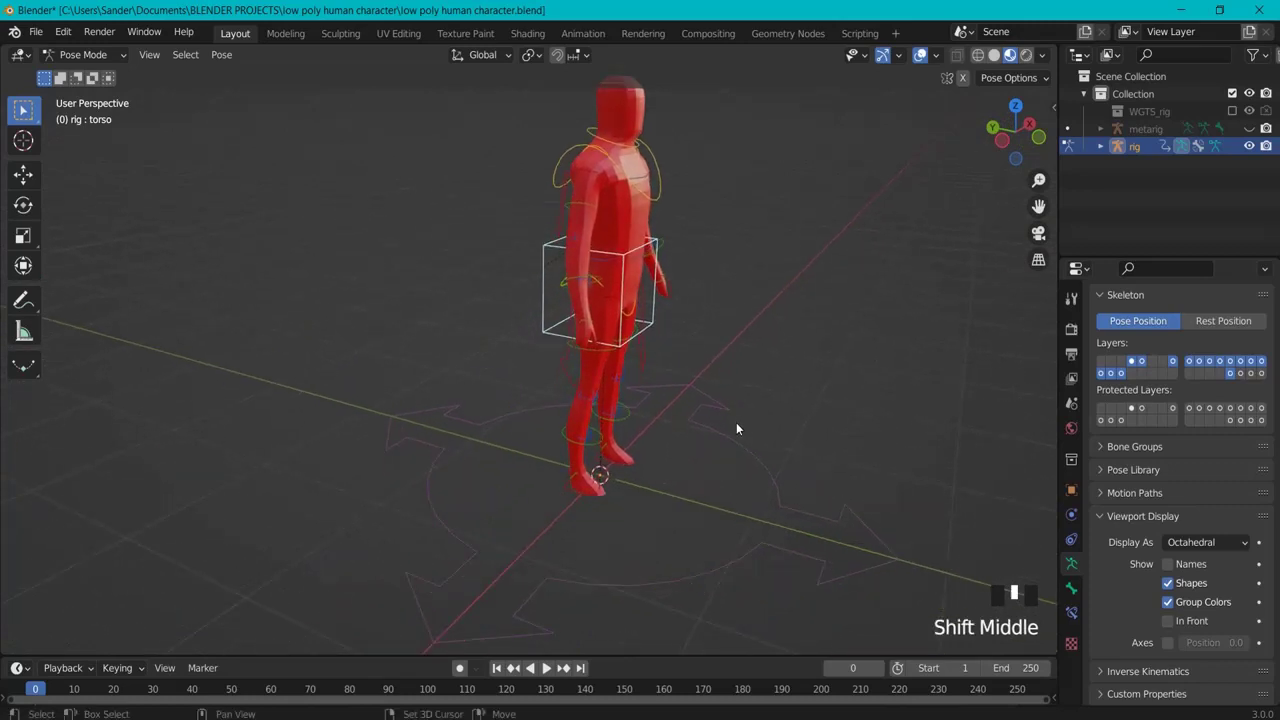
mouse_move(786, 362)
shift+middle_down()
mouse_move(760, 389)
mouse_move(783, 376)
shift+middle_up()
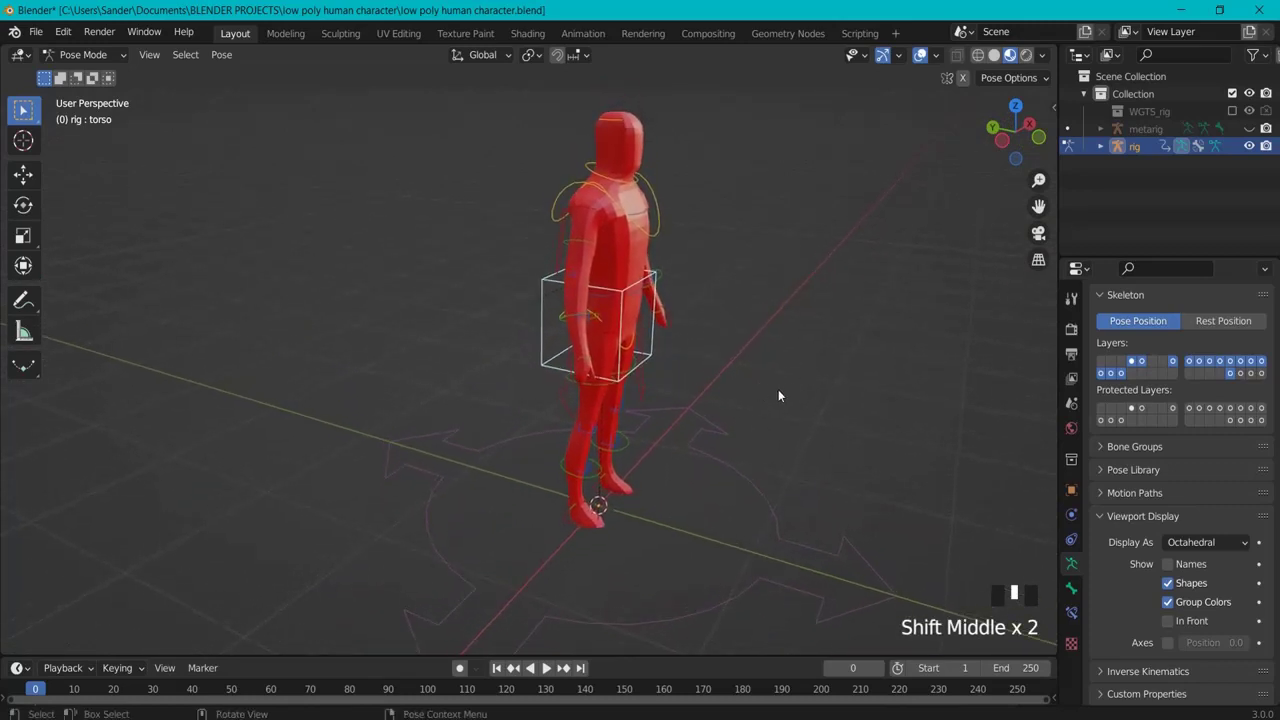
click(569, 520)
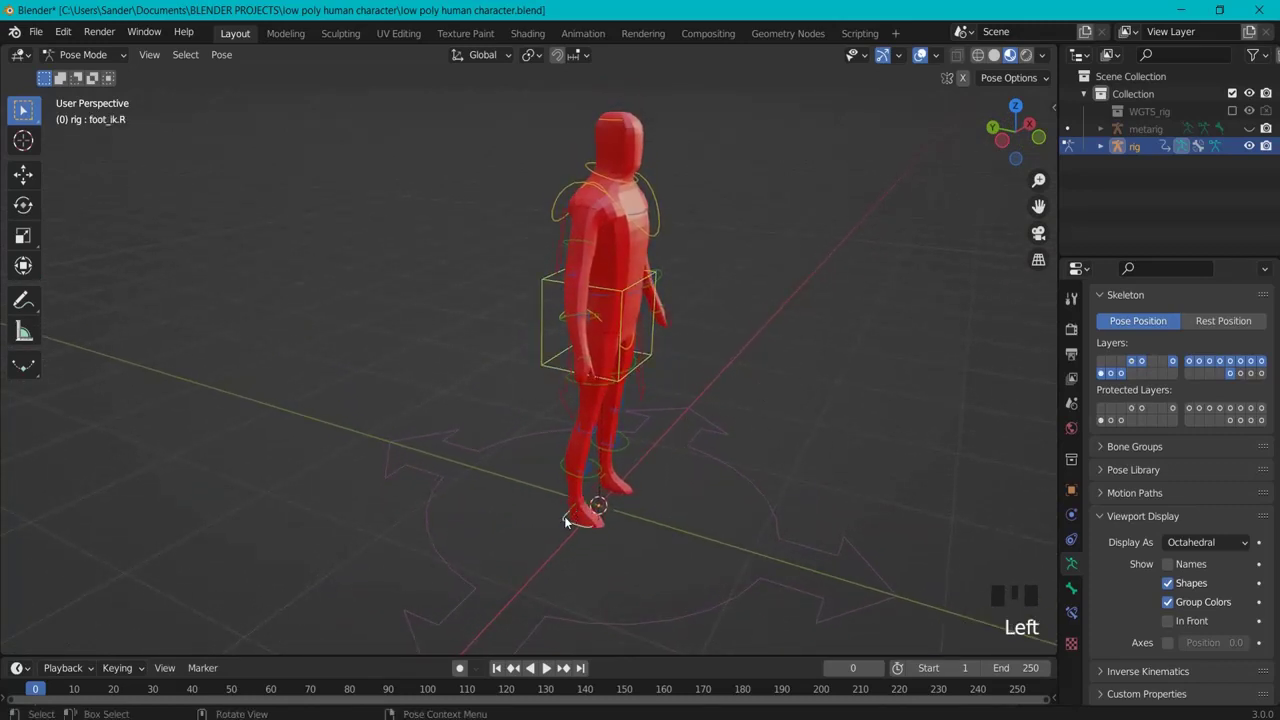
click(569, 523)
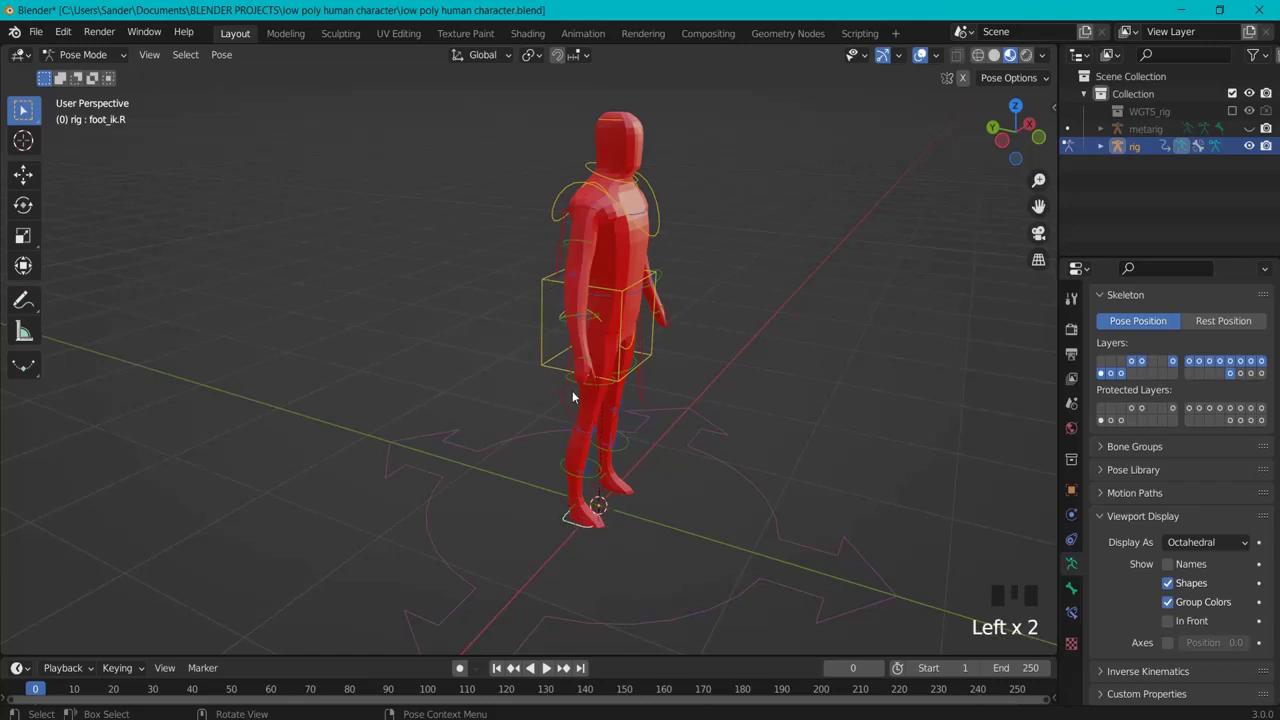
key(g)
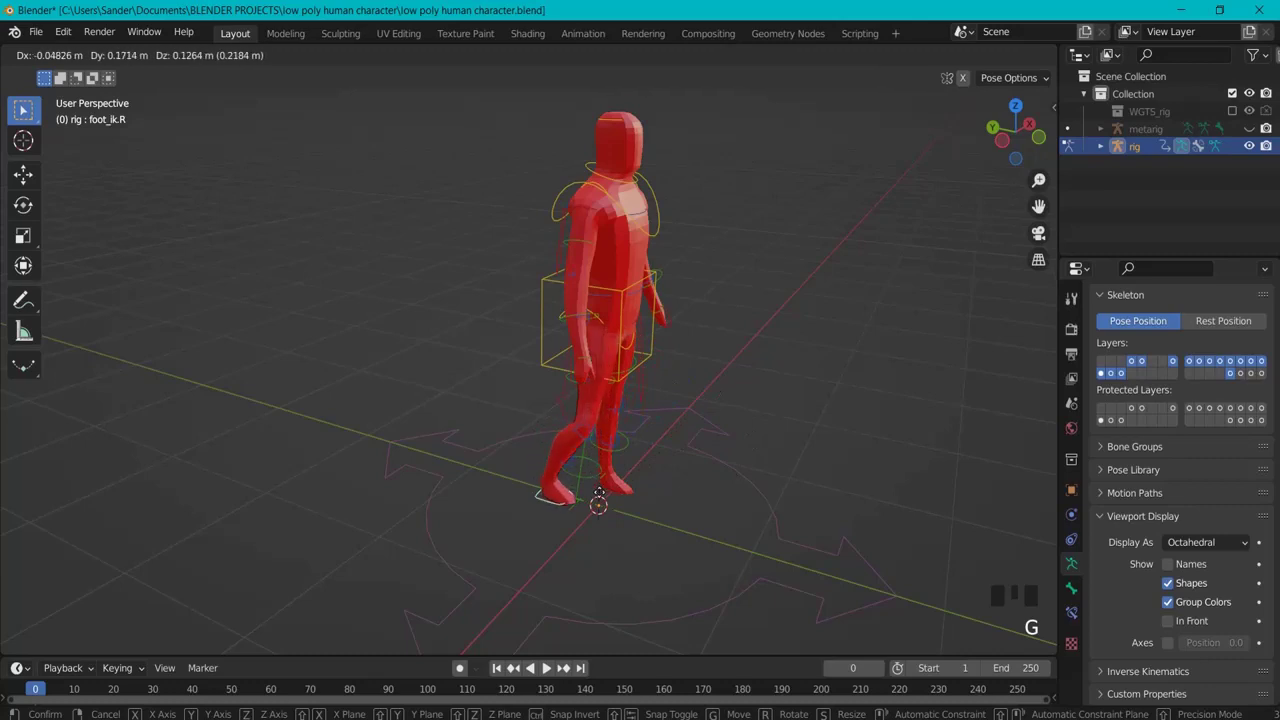
right_click(694, 423)
middle_drag(694, 423, 743, 443)
key(g)
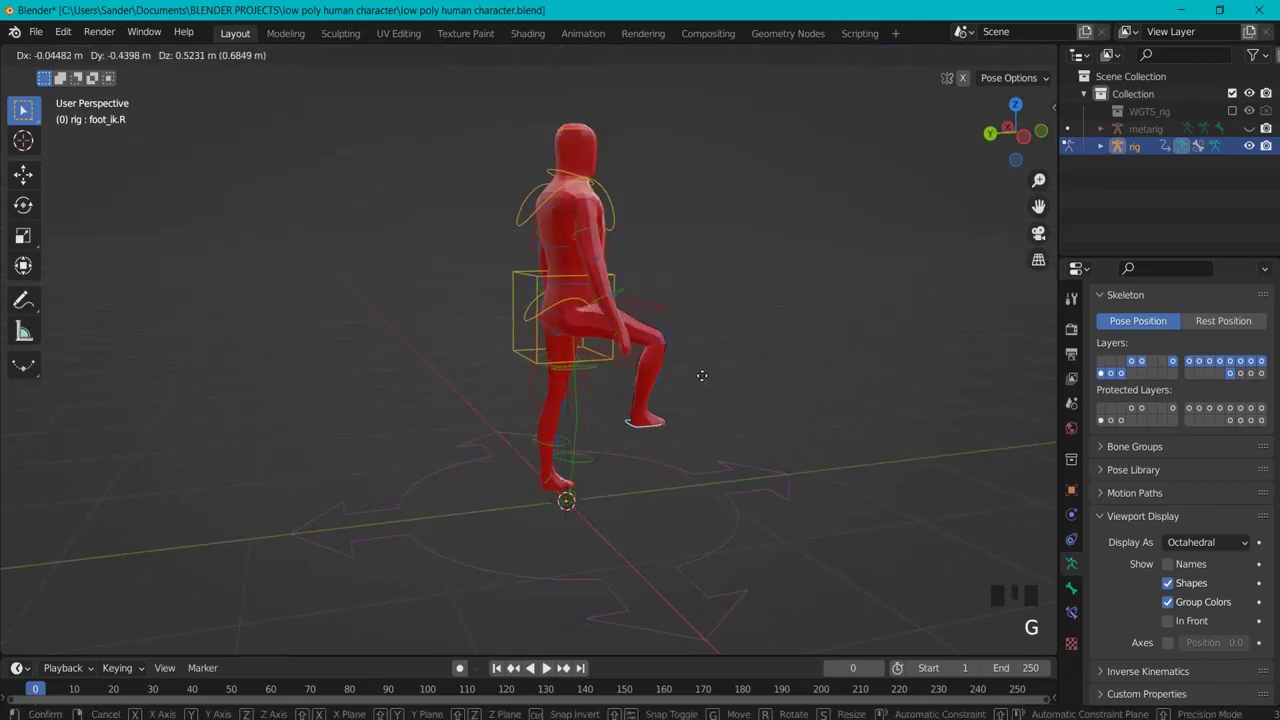
right_click(648, 449)
Try rotating the head control and the neck control sideways, cancelling each rotation.
middle_drag(648, 449, 571, 386)
click(594, 125)
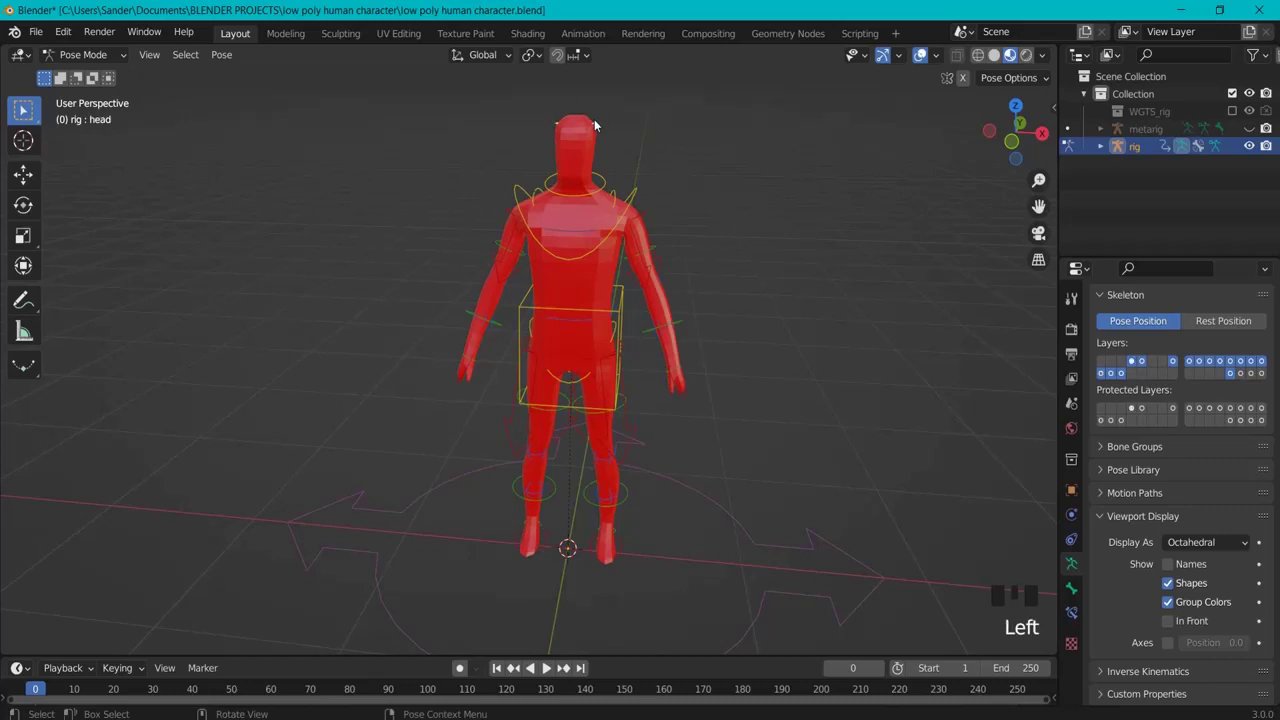
key(g)
key(r)
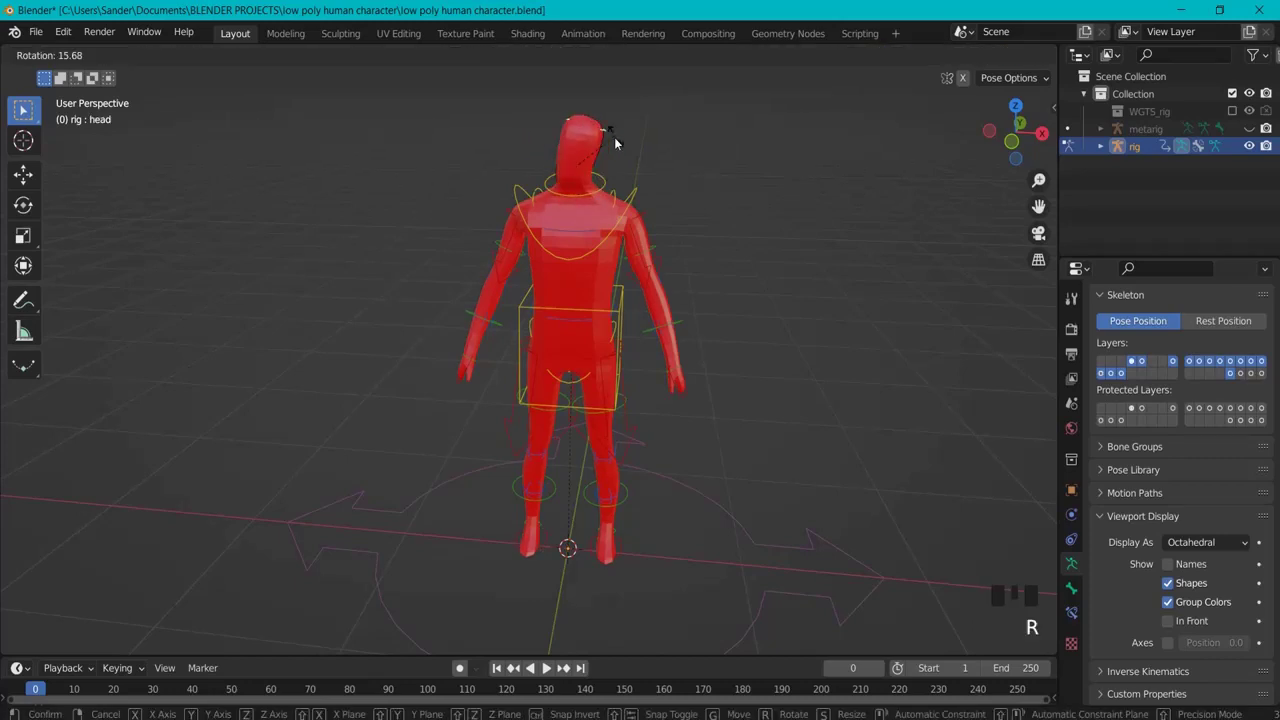
right_click(597, 173)
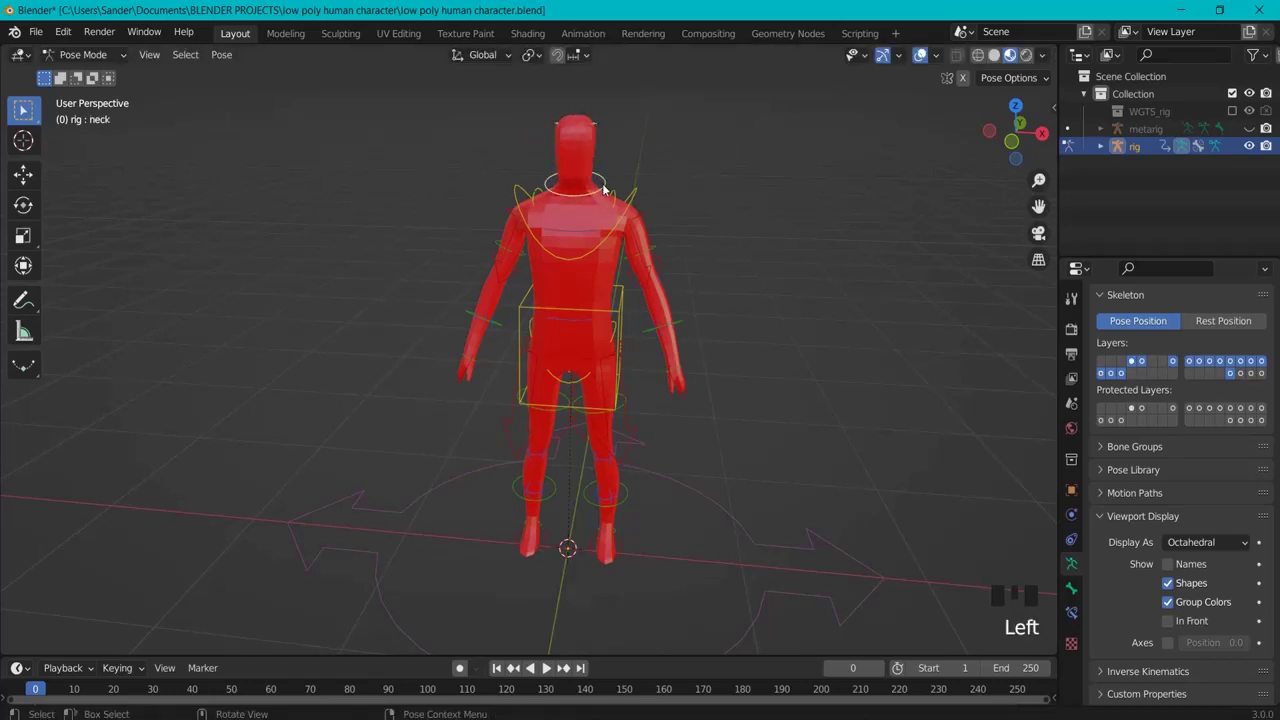
key(g)
key(r)
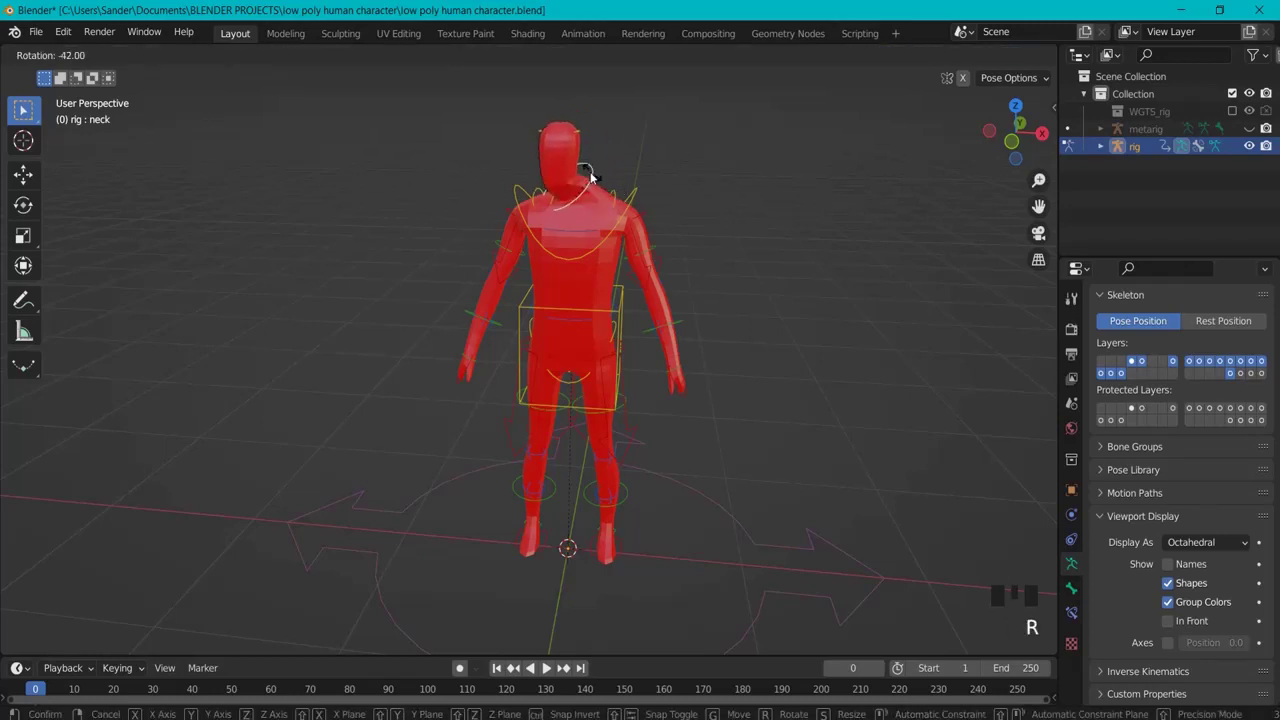
right_click(606, 199)
Try moving the hips control freely and along the global X and Y axes, cancelling each move.
middle_drag(610, 400, 629, 345)
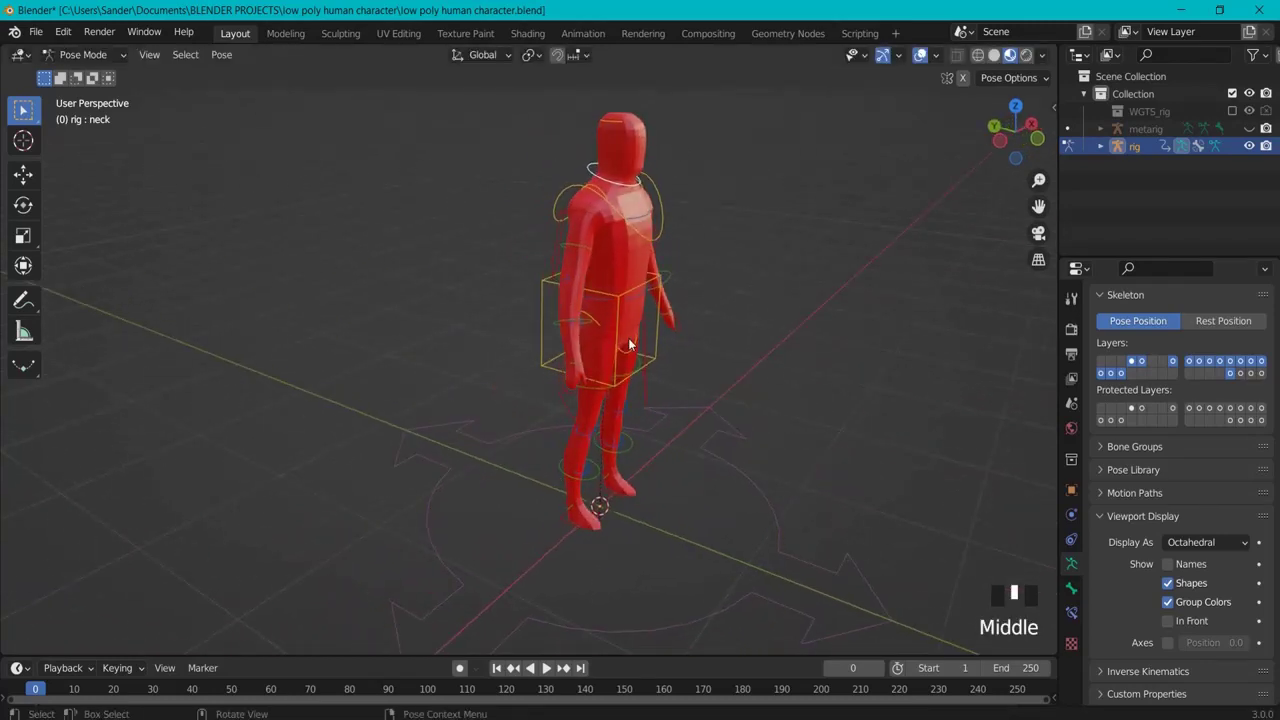
click(628, 355)
key(g)
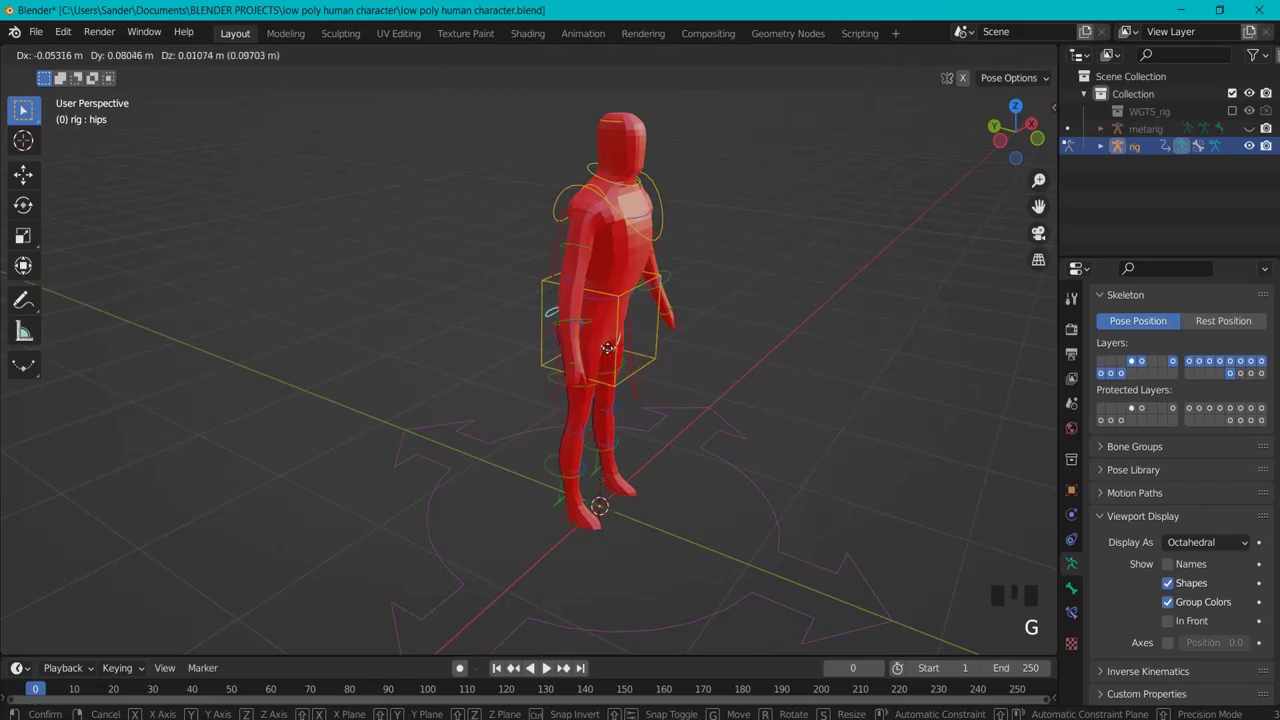
right_click(612, 350)
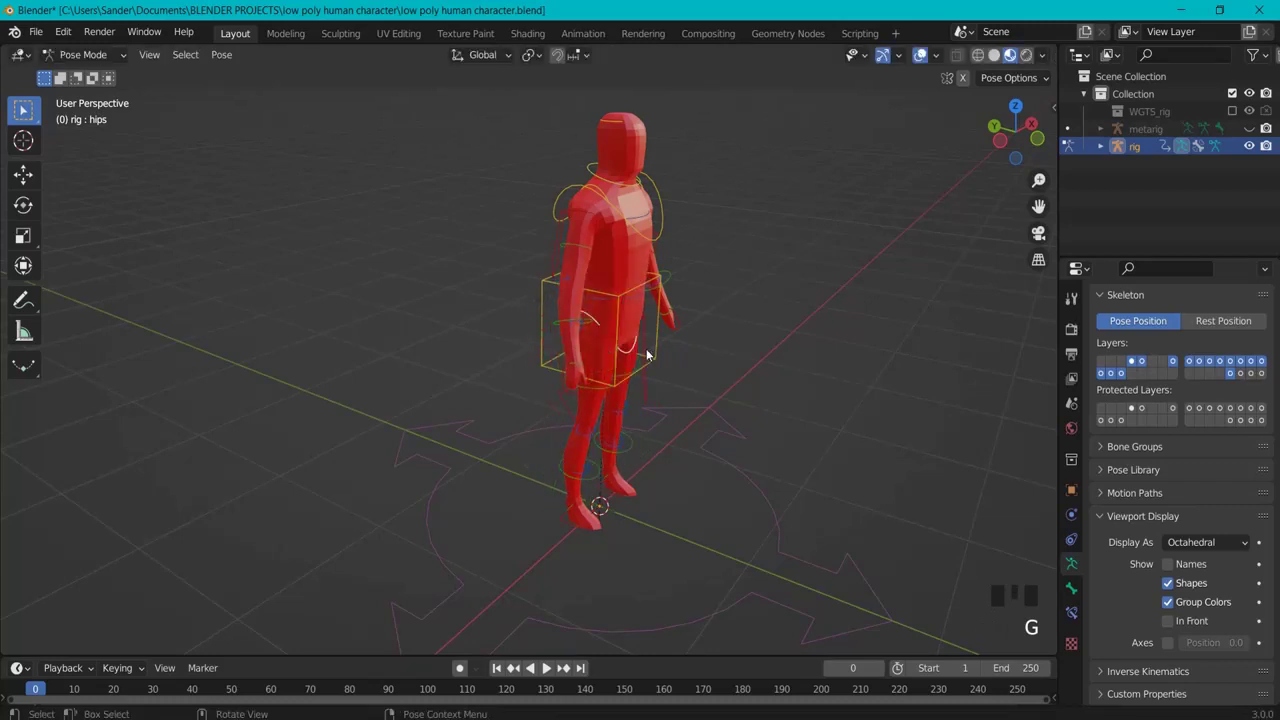
key(g)
key(x)
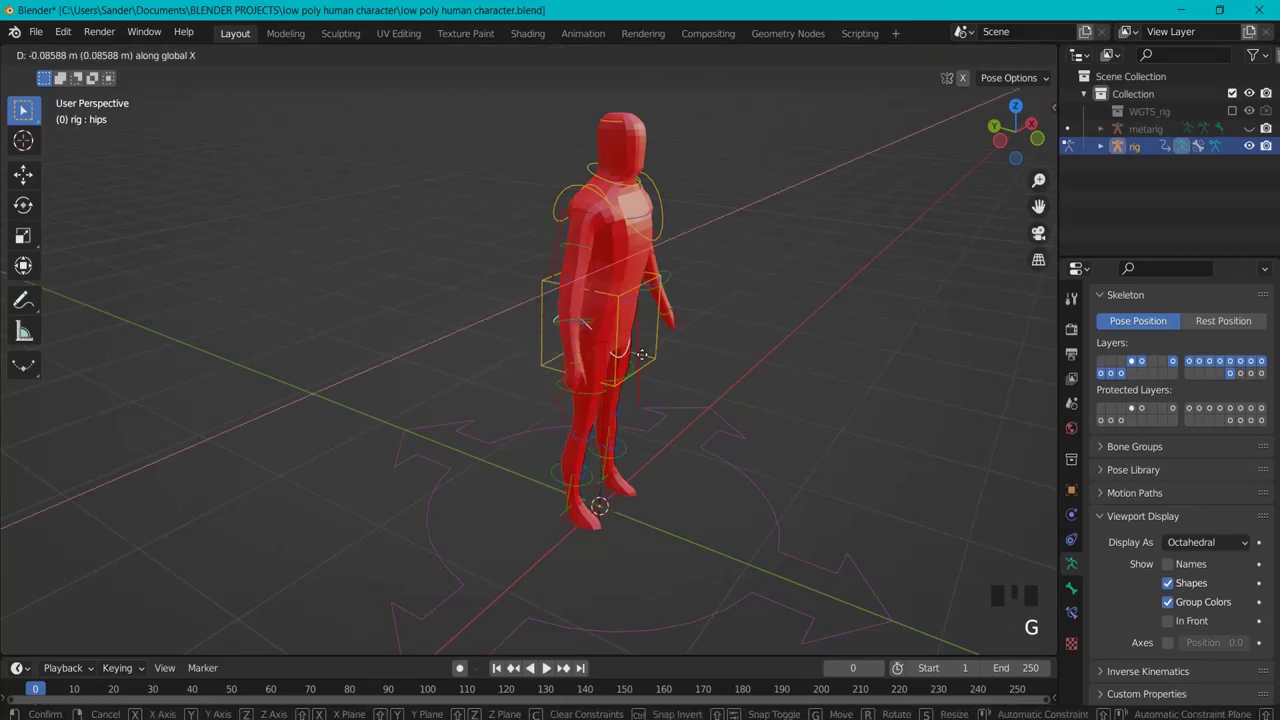
key(y)
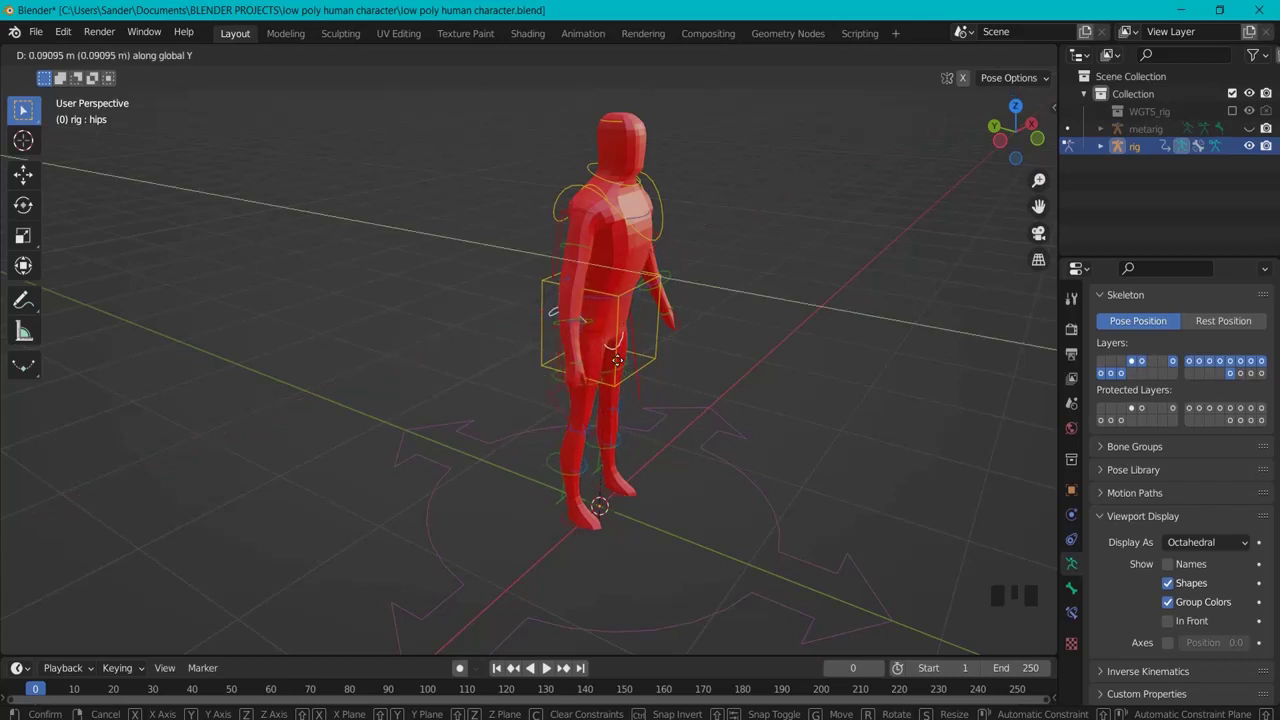
right_click(612, 360)
Try shifting the torso control slightly sideways with the feet planted, and cancel the move.
middle_drag(612, 360, 660, 314)
scroll(612, 408, up, 2)
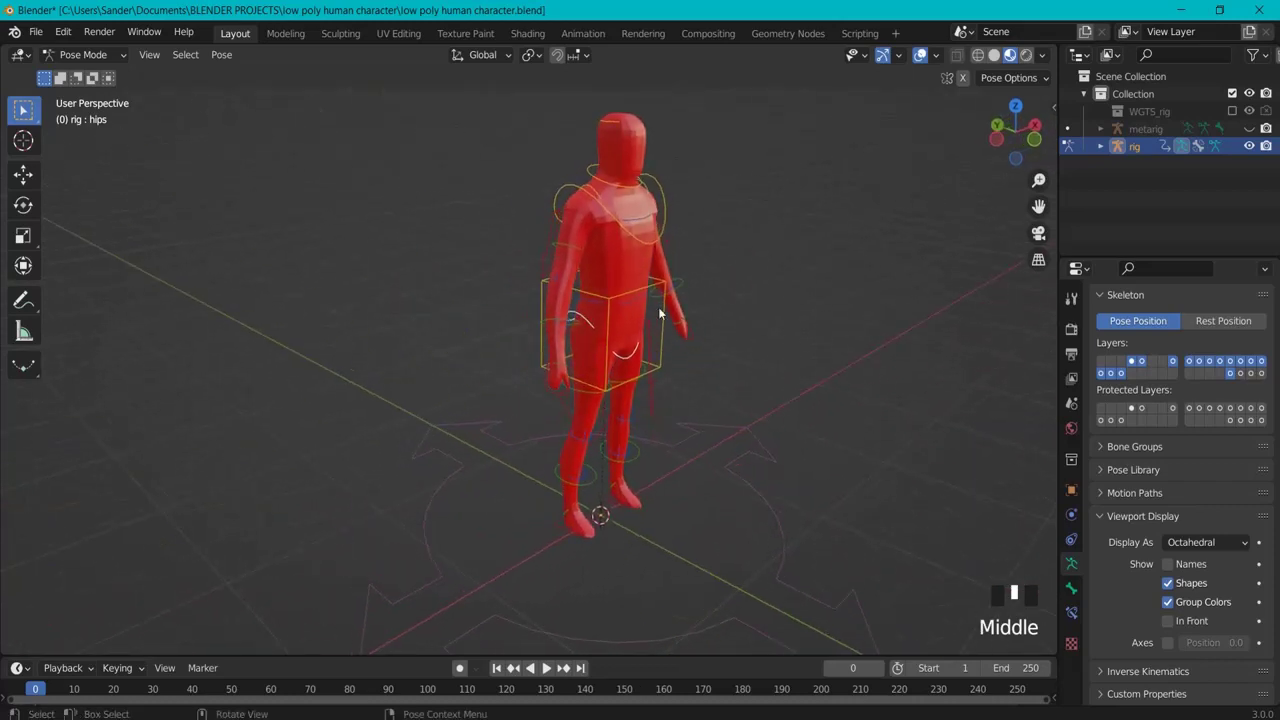
click(659, 291)
key(g)
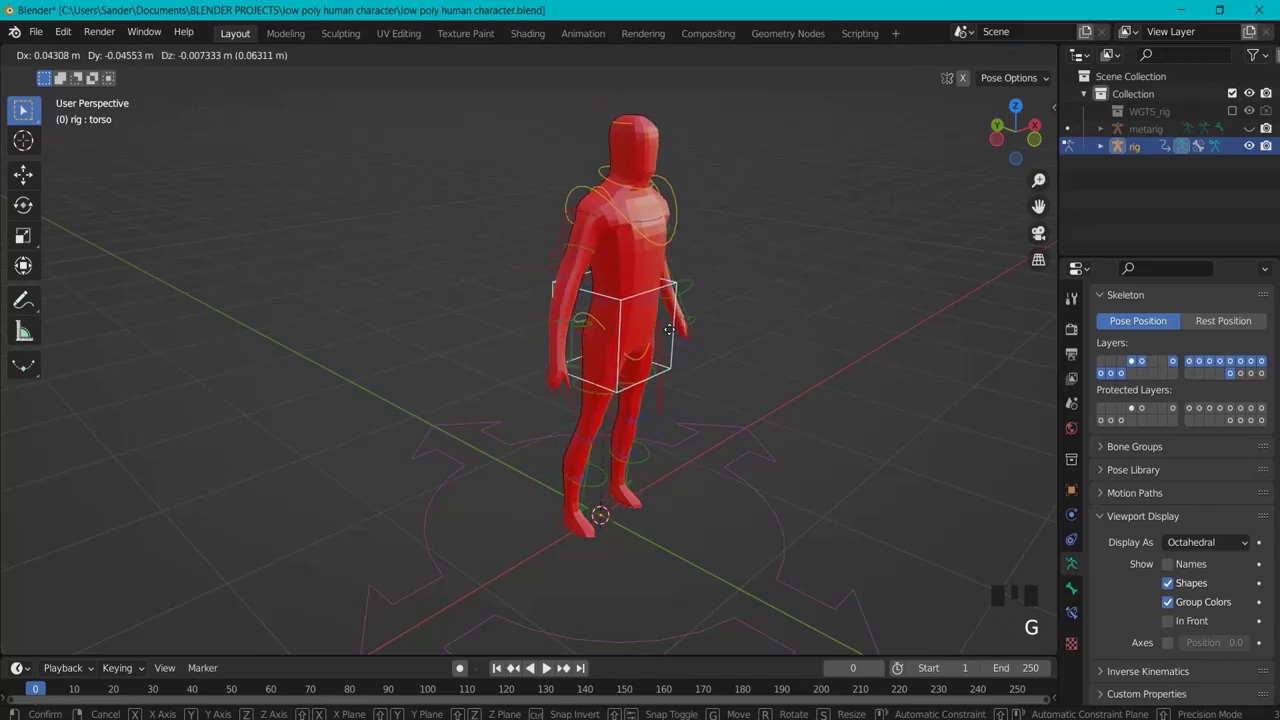
right_click(671, 344)
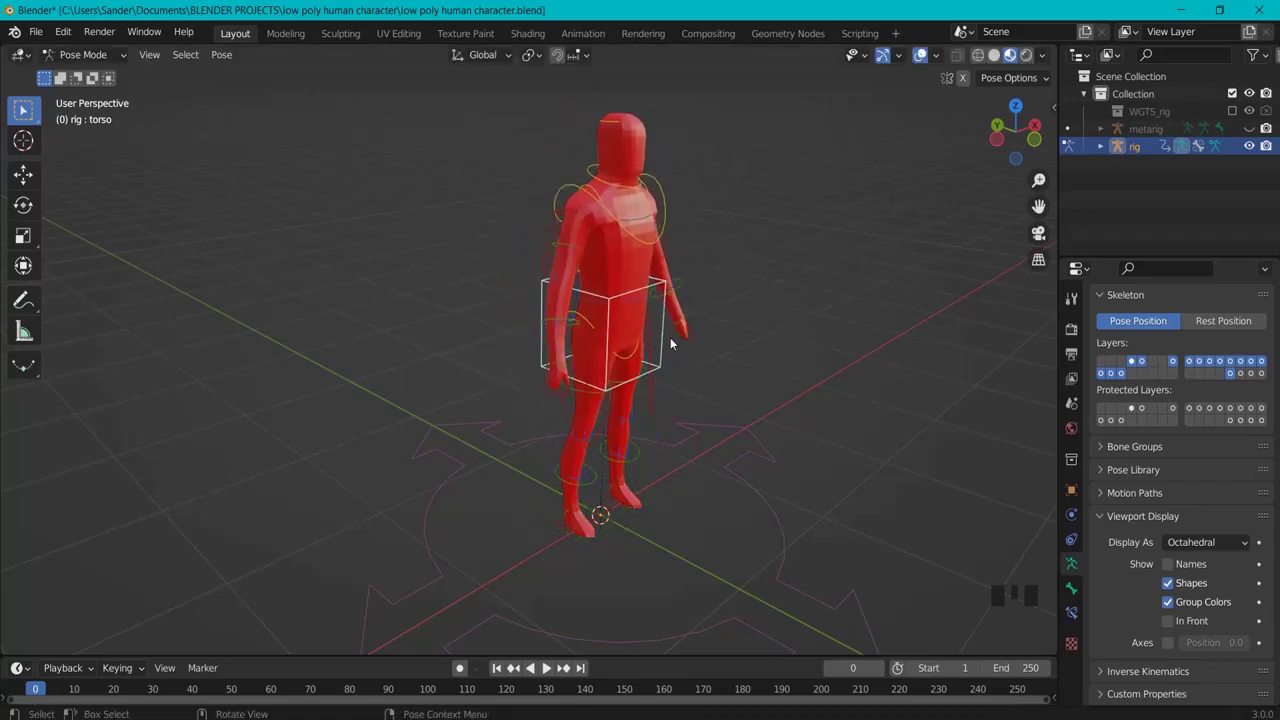
Return the rig to Object Mode, clear the selection and select the rig again.
middle_drag(782, 282, 660, 322)
click(83, 54)
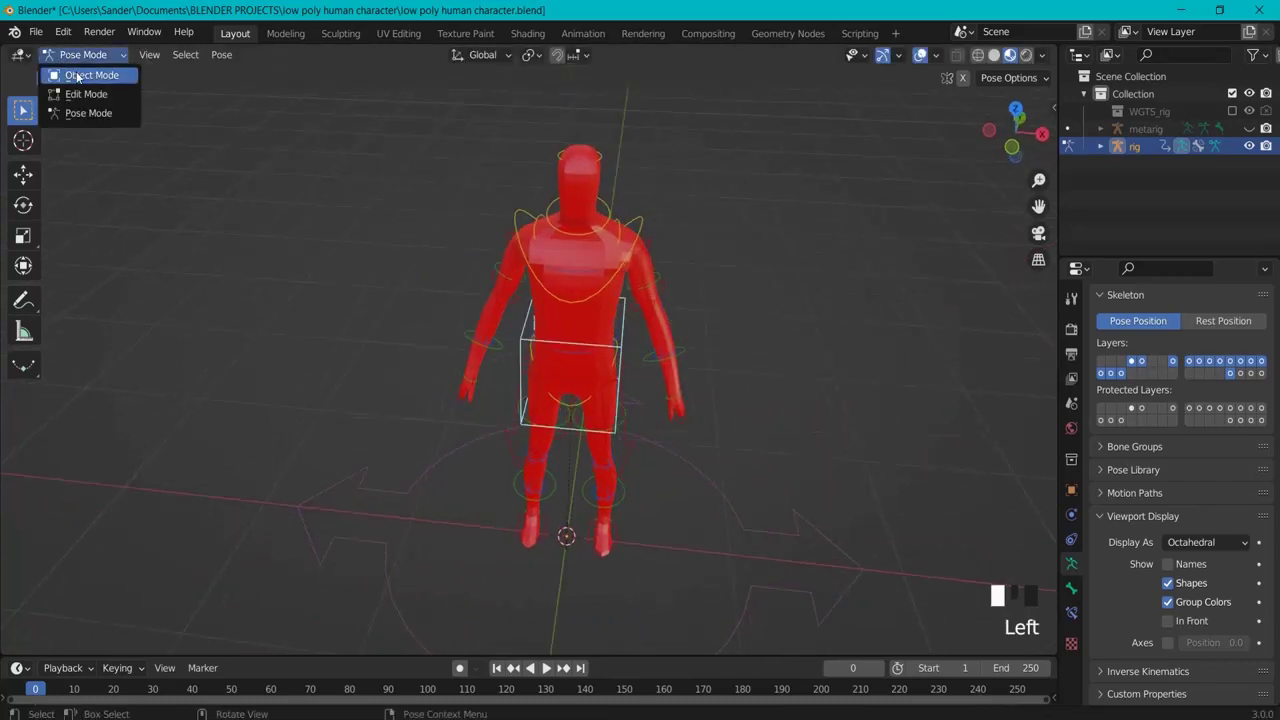
click(90, 75)
click(699, 297)
click(636, 218)
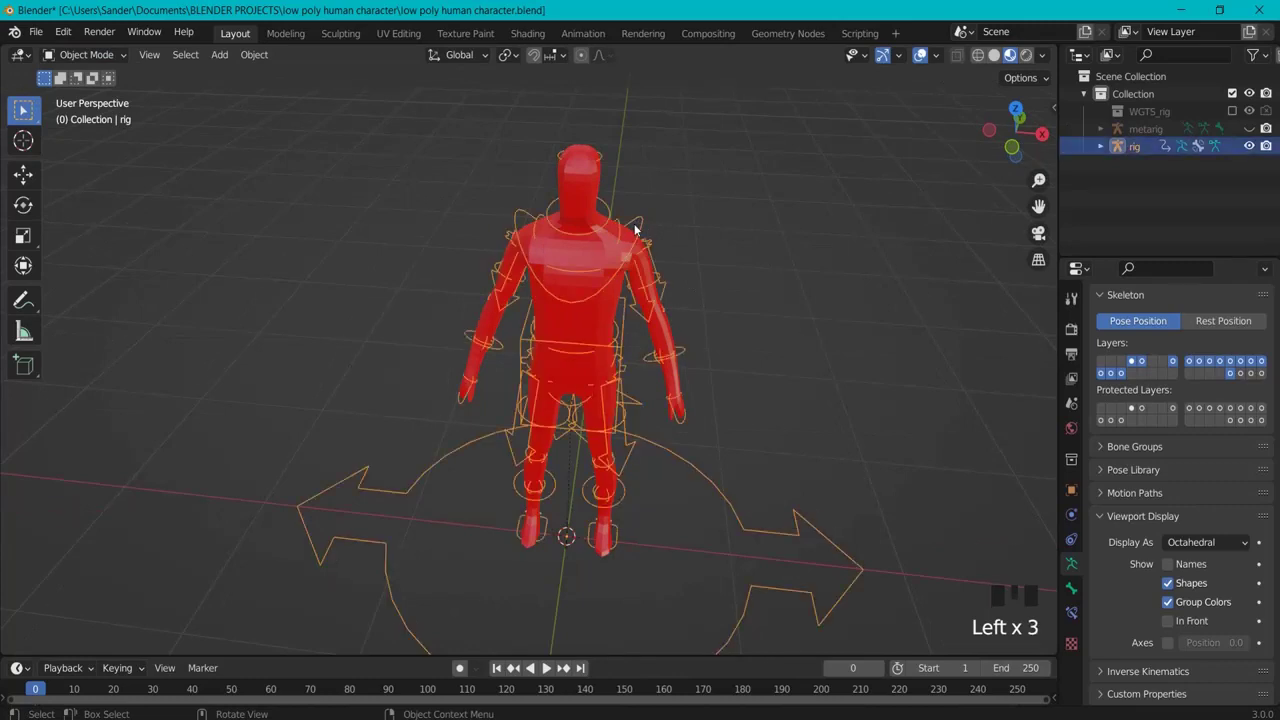
Select the Cube character mesh and apply its object transform, then select the rig.
click(574, 179)
click(591, 227)
key(ctrl+a)
click(555, 225)
middle_drag(640, 254, 754, 475)
scroll(646, 451, down, 2)
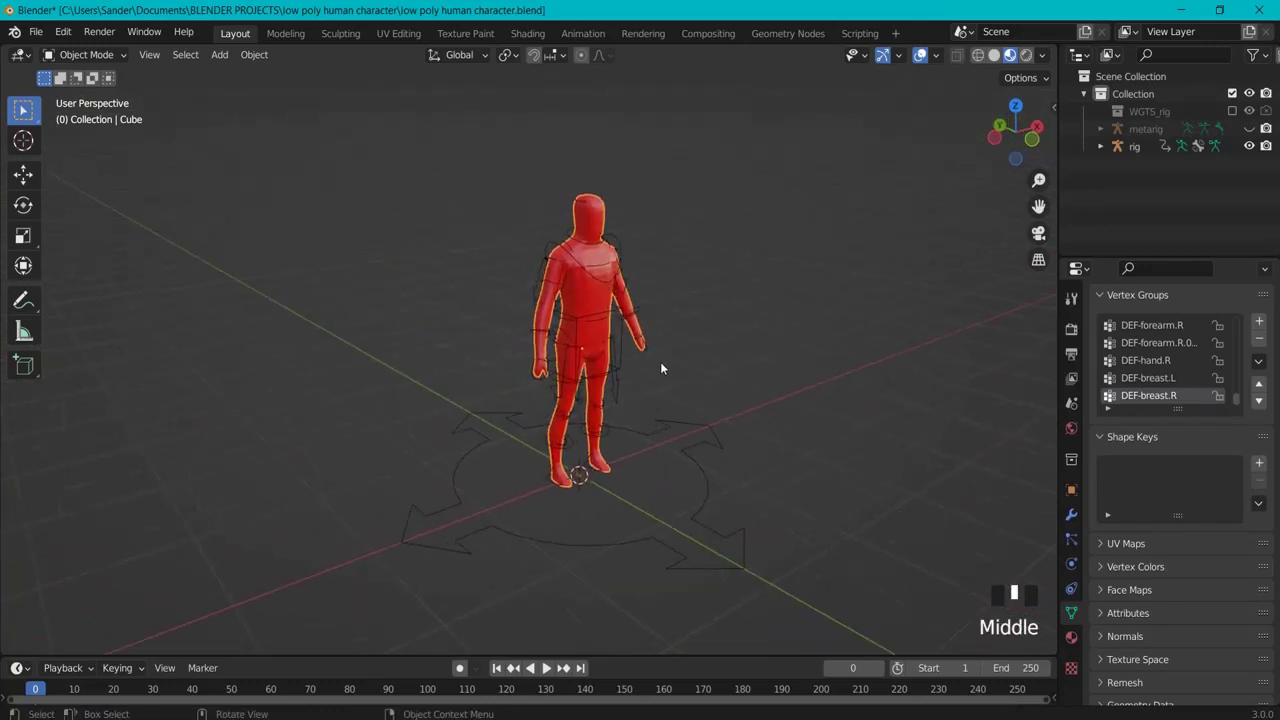
click(620, 250)
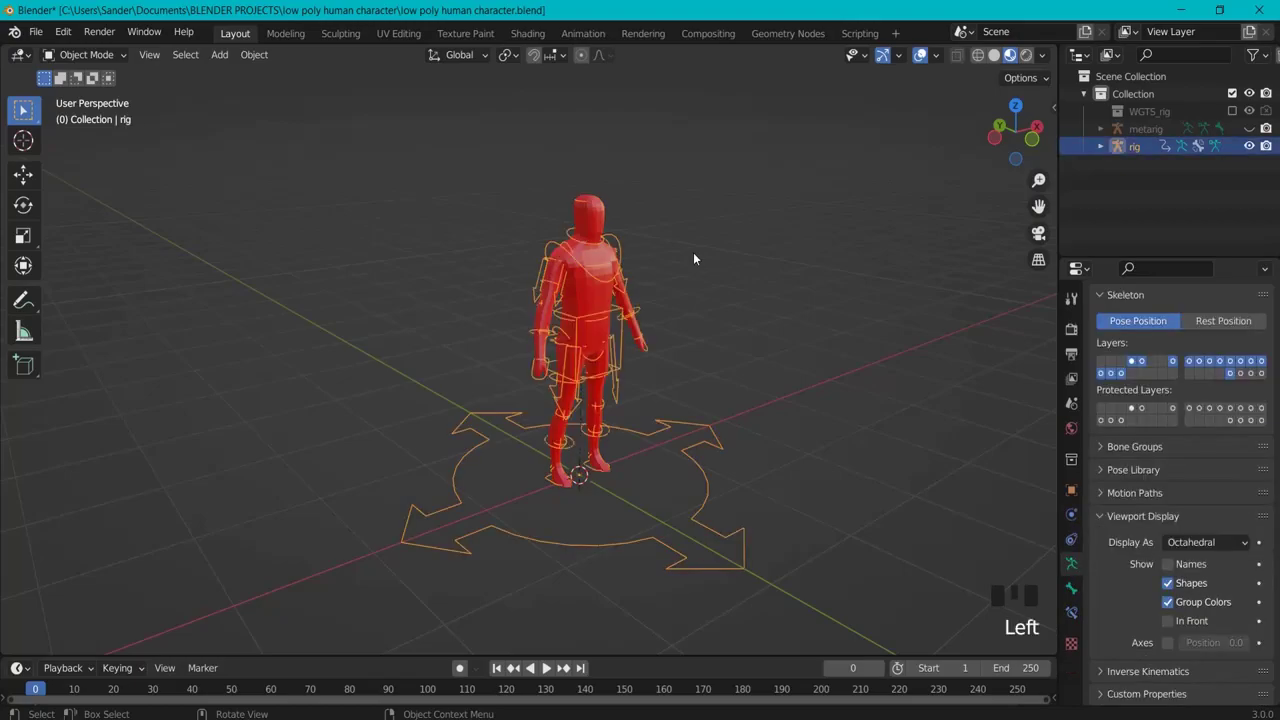